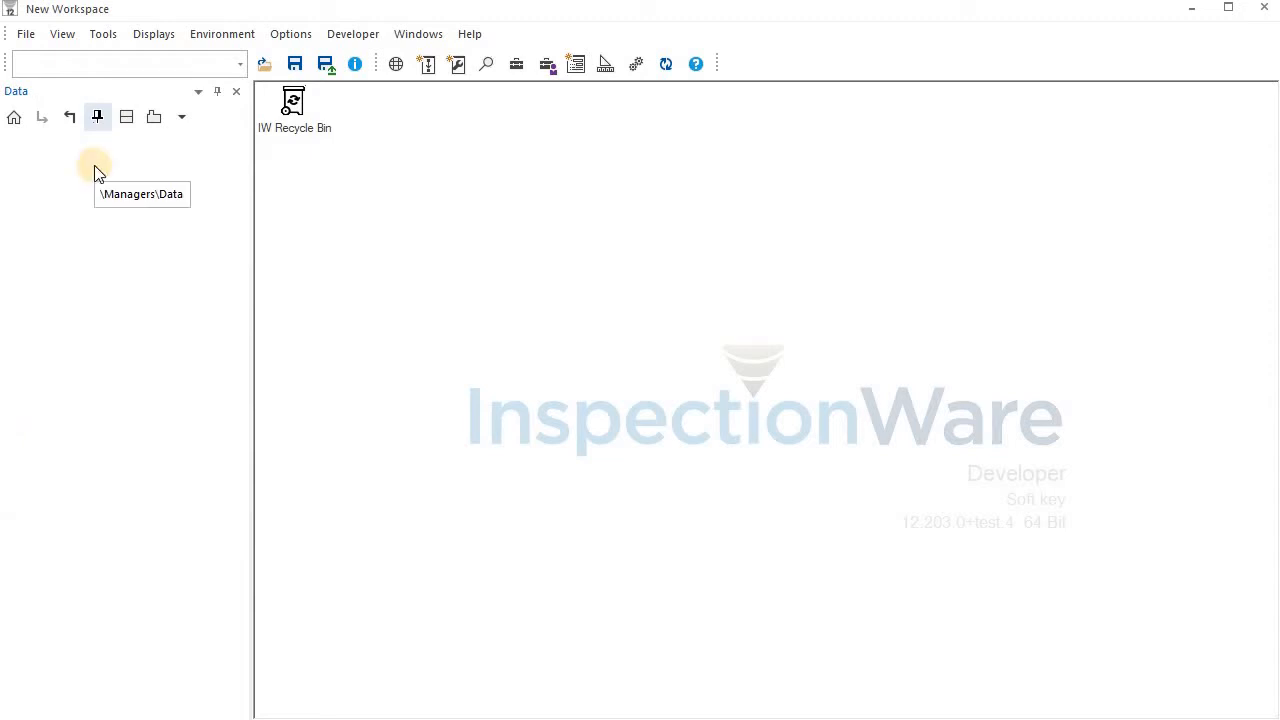
Step: Add a Data Set object to the Data manager
right_click(94, 165)
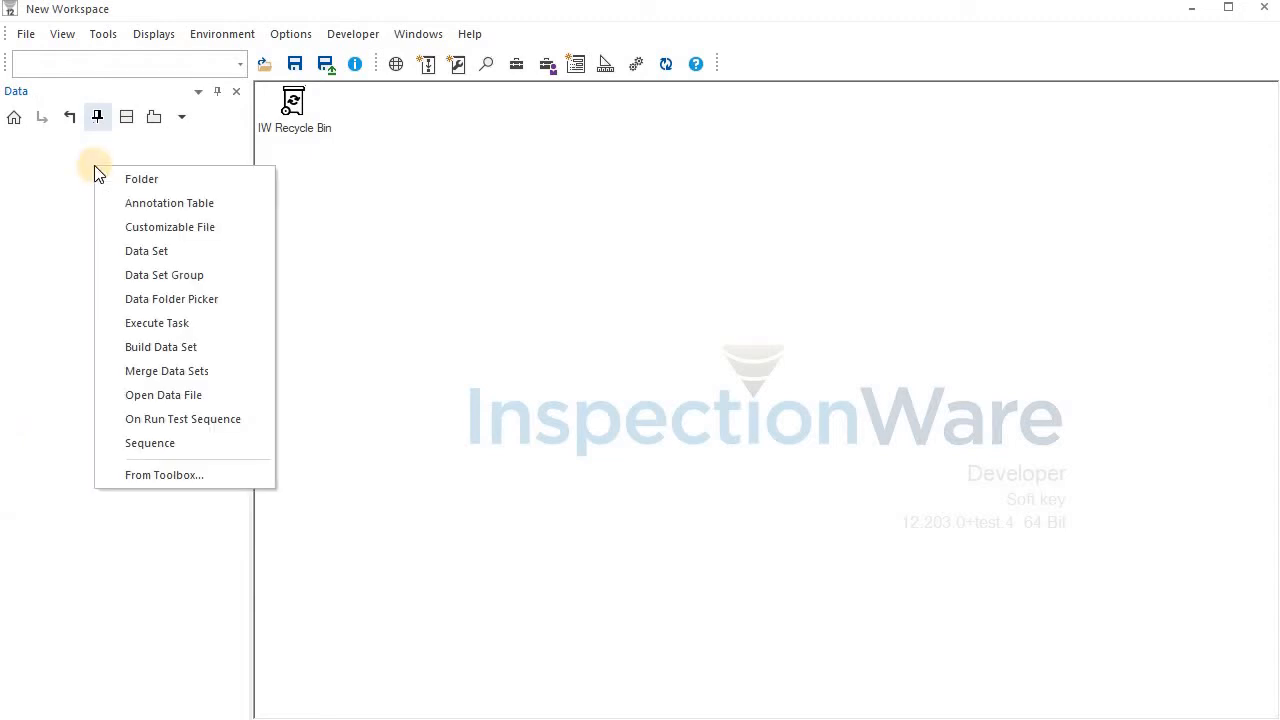
key(Down)
key(Down)
key(Down)
key(Down)
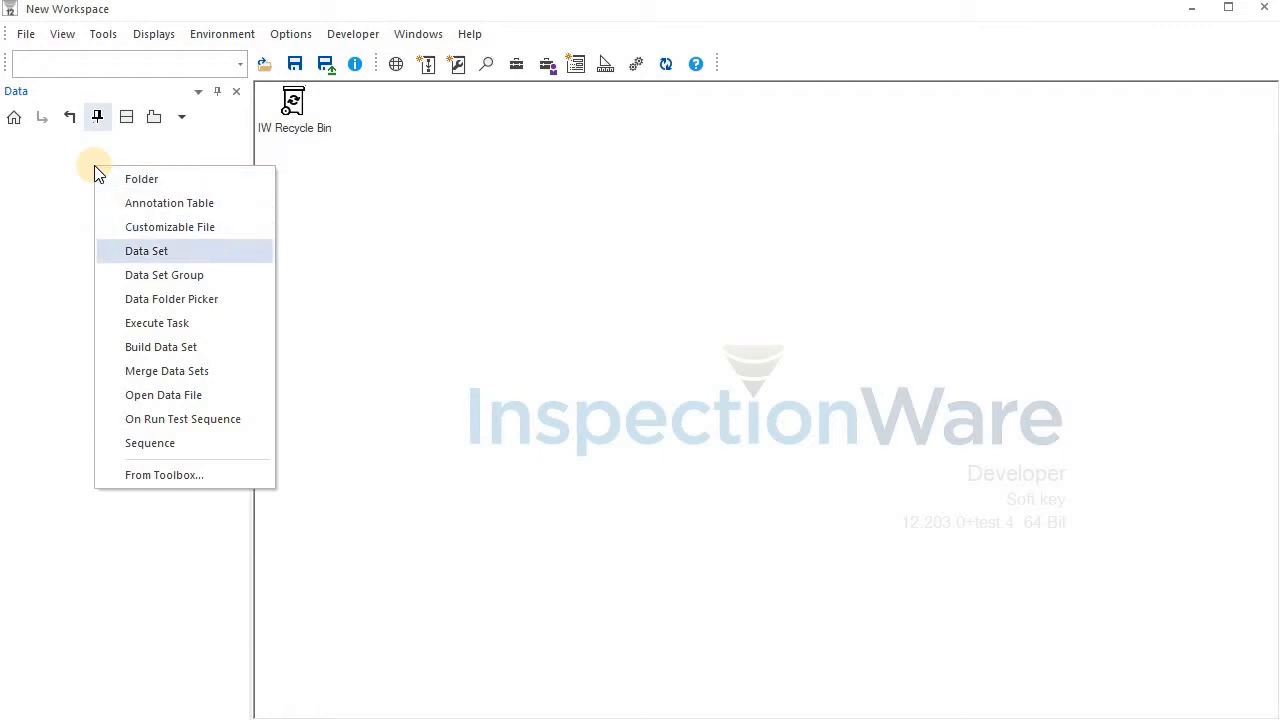
key(Return)
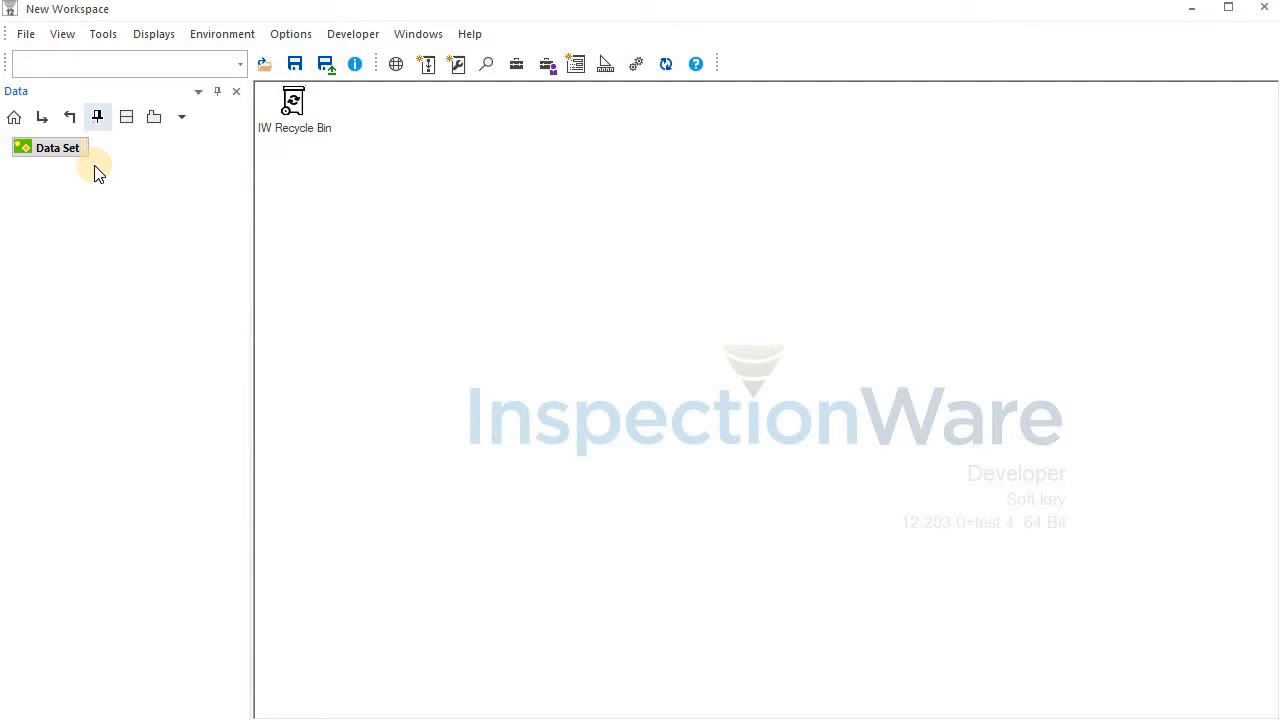
Step: Add a Build Data Set object for the new Data Set
right_click(98, 173)
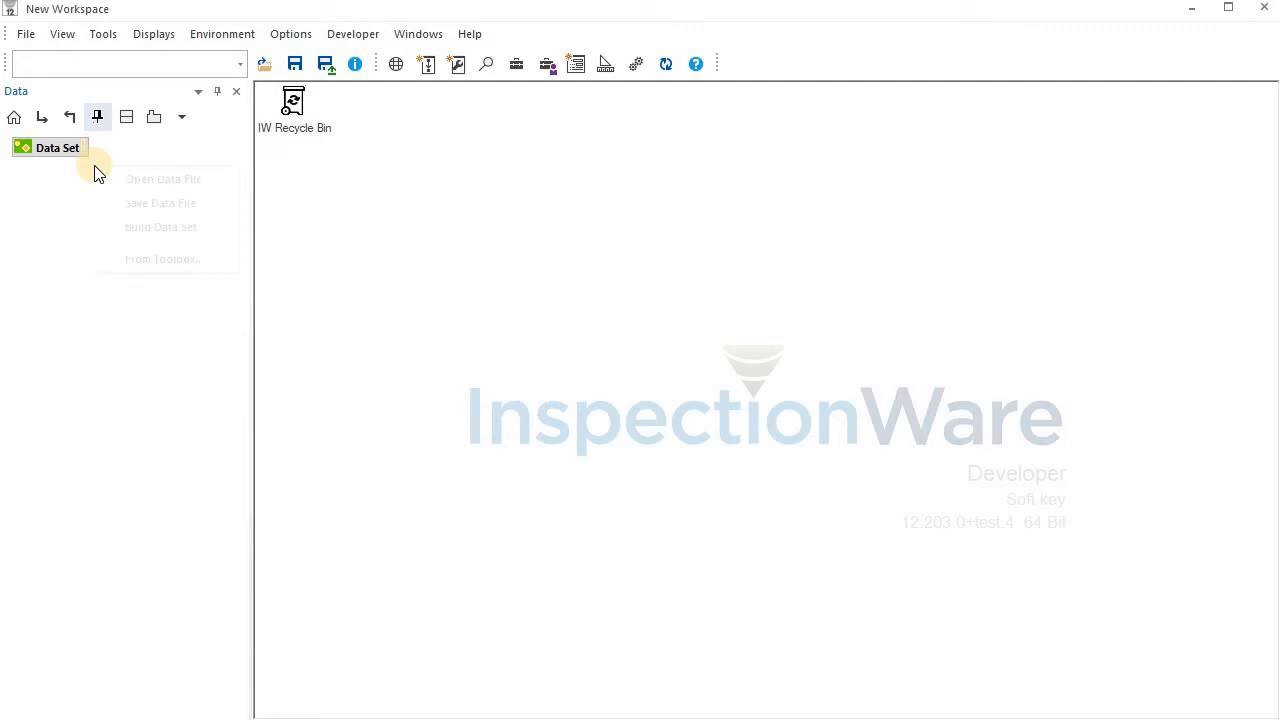
key(Down)
key(Down)
key(Down)
key(Return)
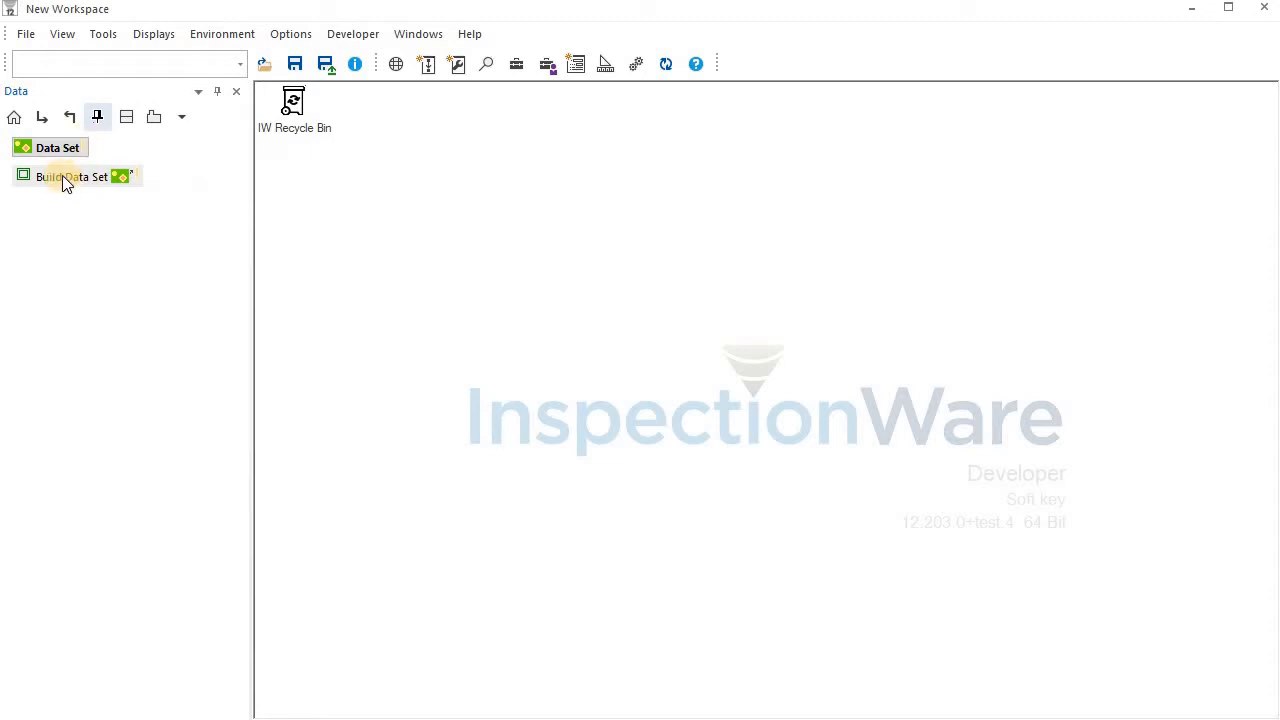
Step: Configure the Build Data Set object with the predefined C Scan structure
right_click(61, 177)
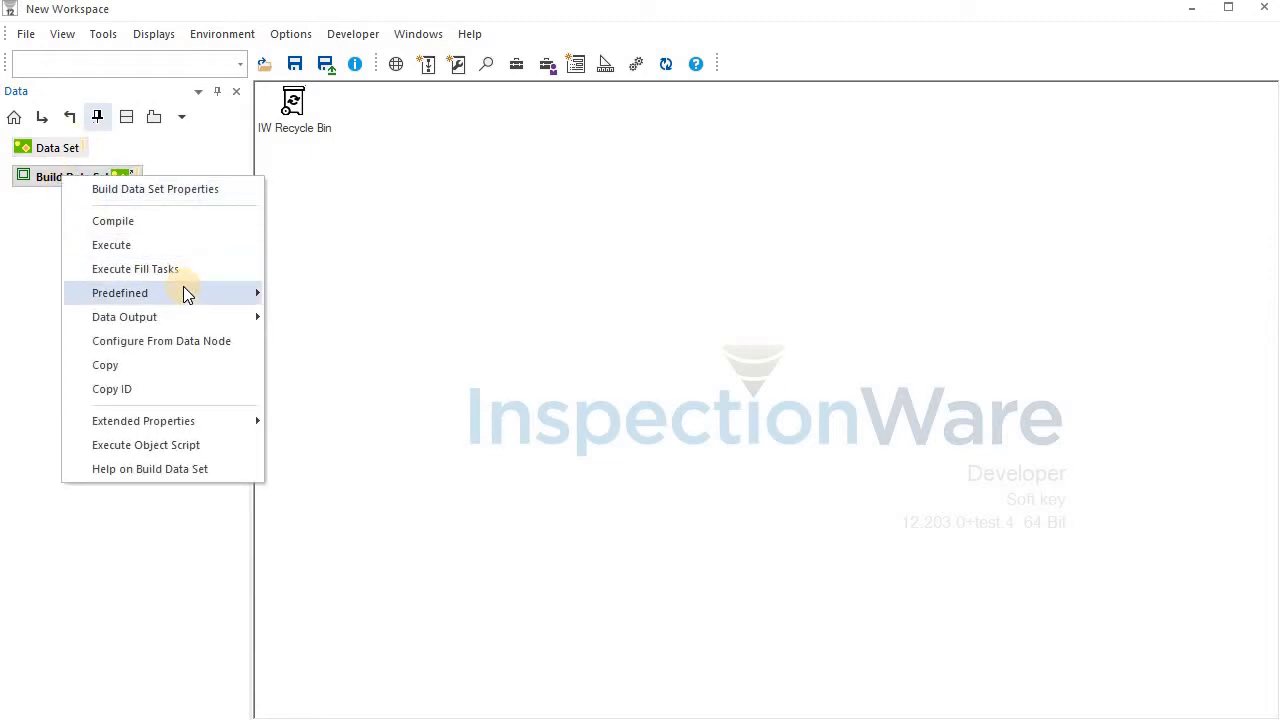
mouse_move(183, 290)
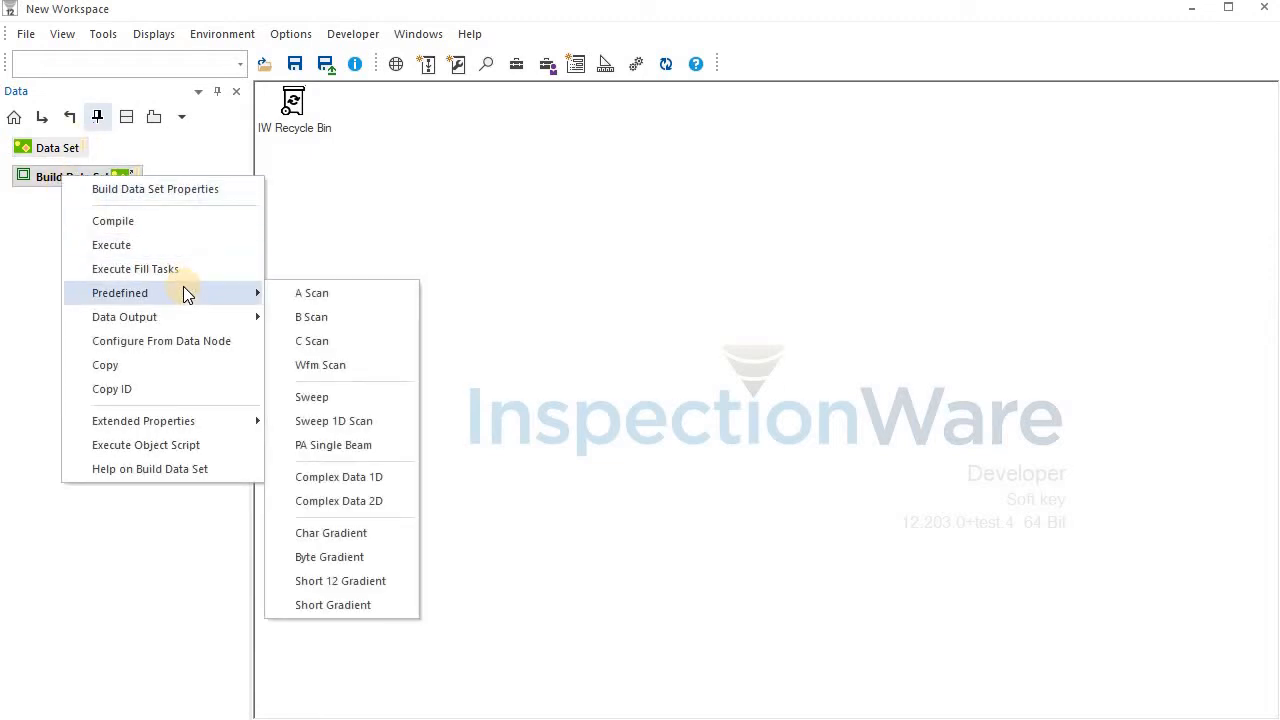
click(352, 343)
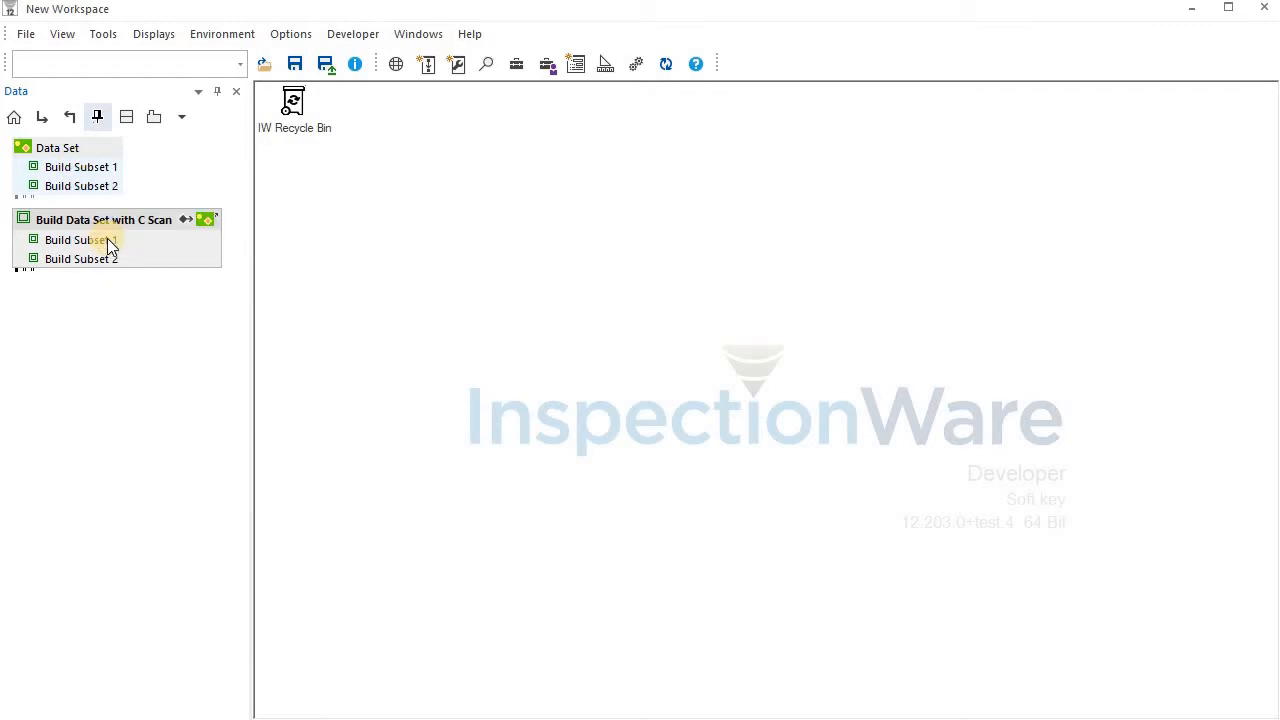
Step: Open a new Editor View, widen it and load the fill script of Build Subset 1 under Build Data Set with C Scan
click(60, 34)
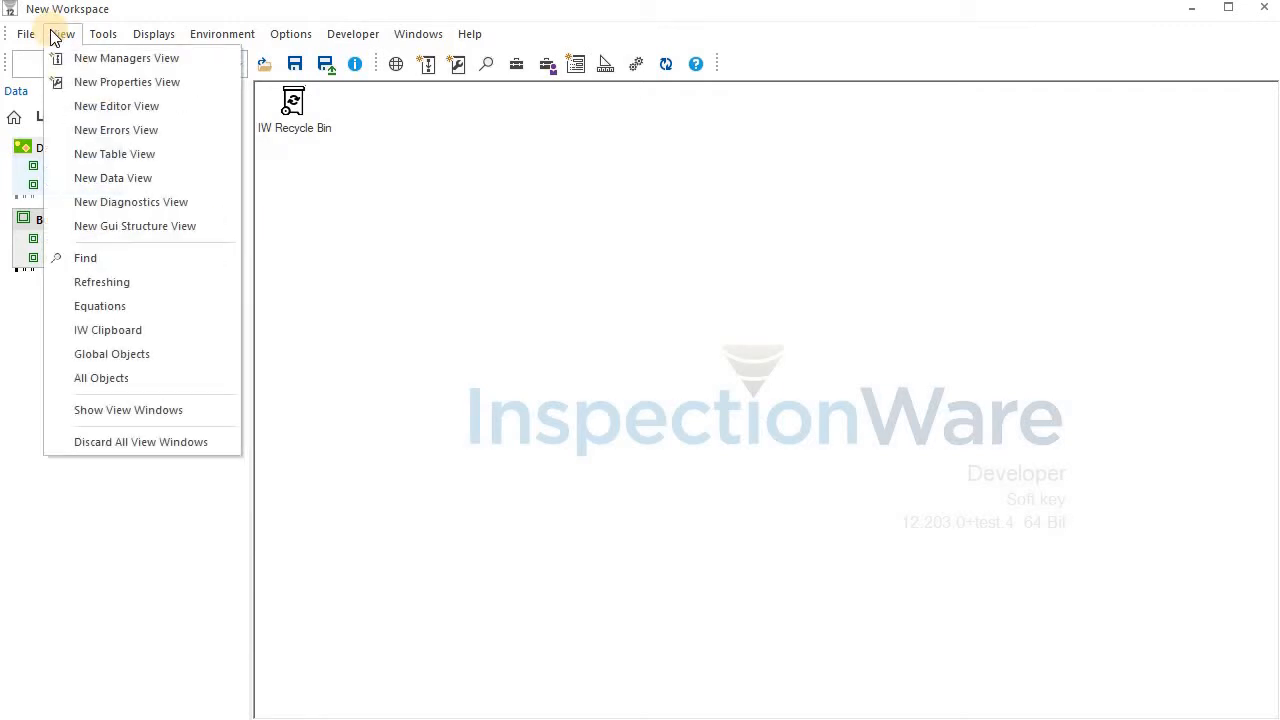
click(137, 106)
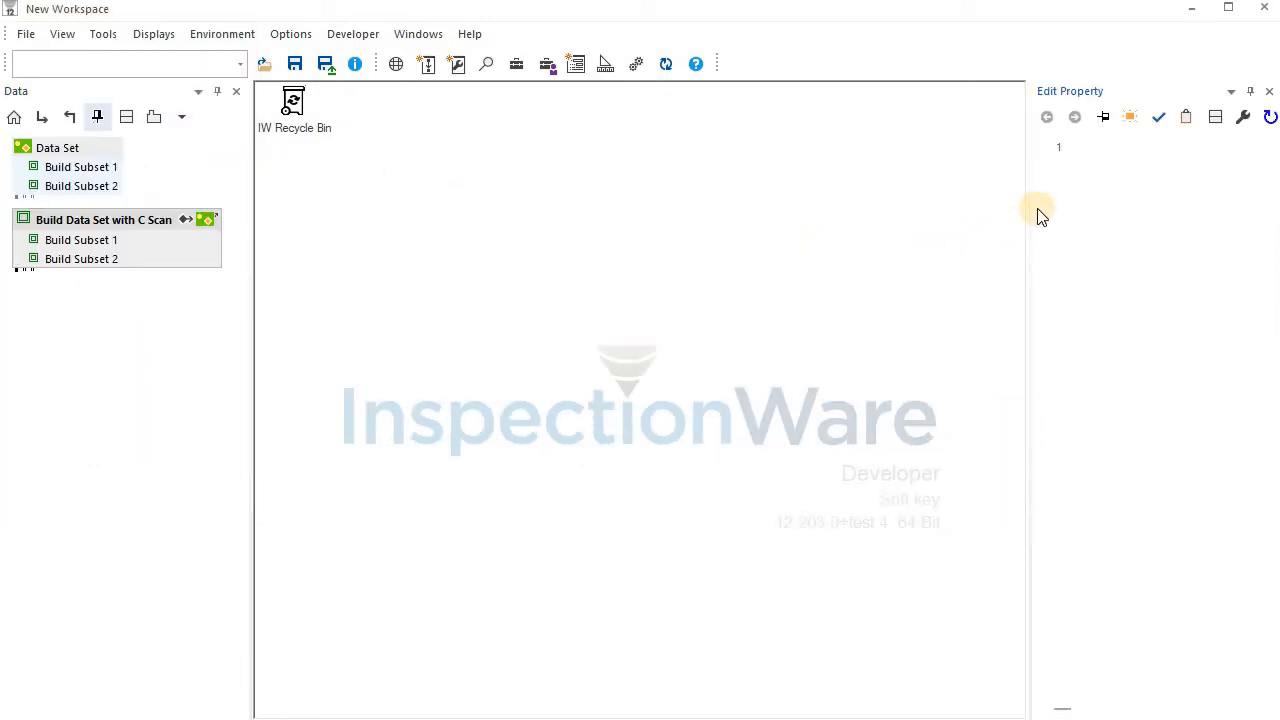
drag(1028, 208, 823, 220)
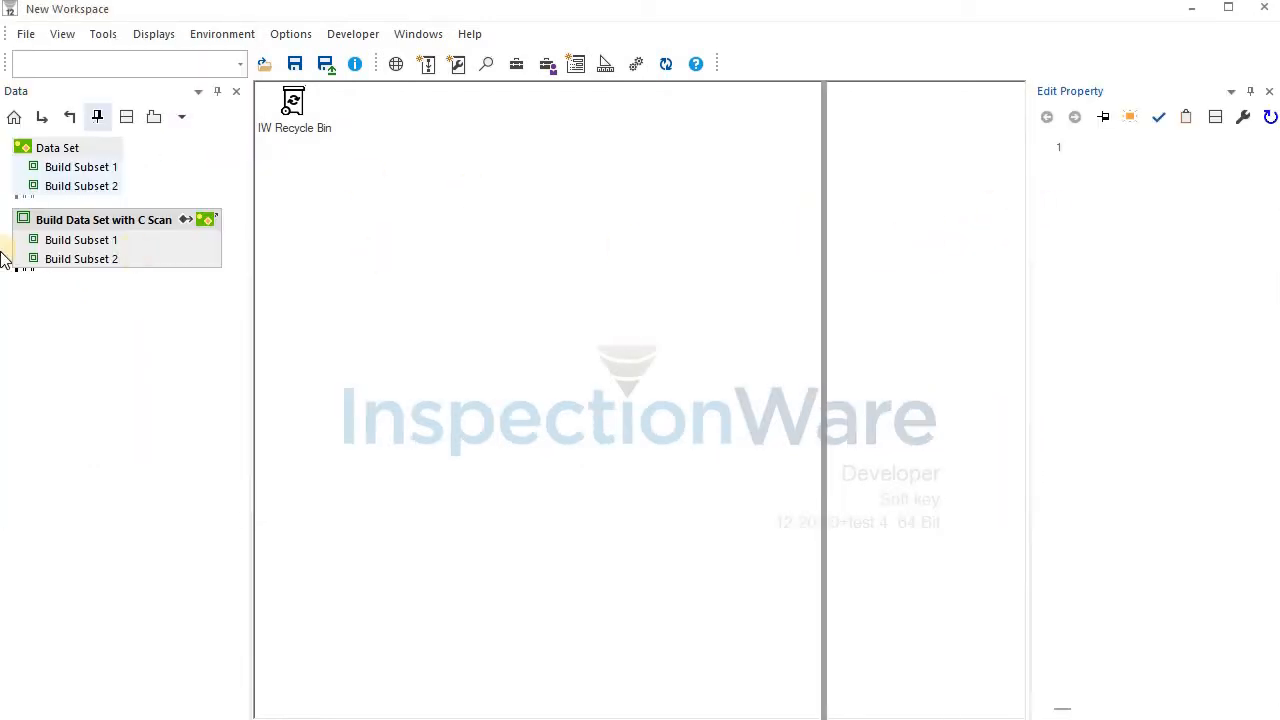
drag(106, 240, 845, 320)
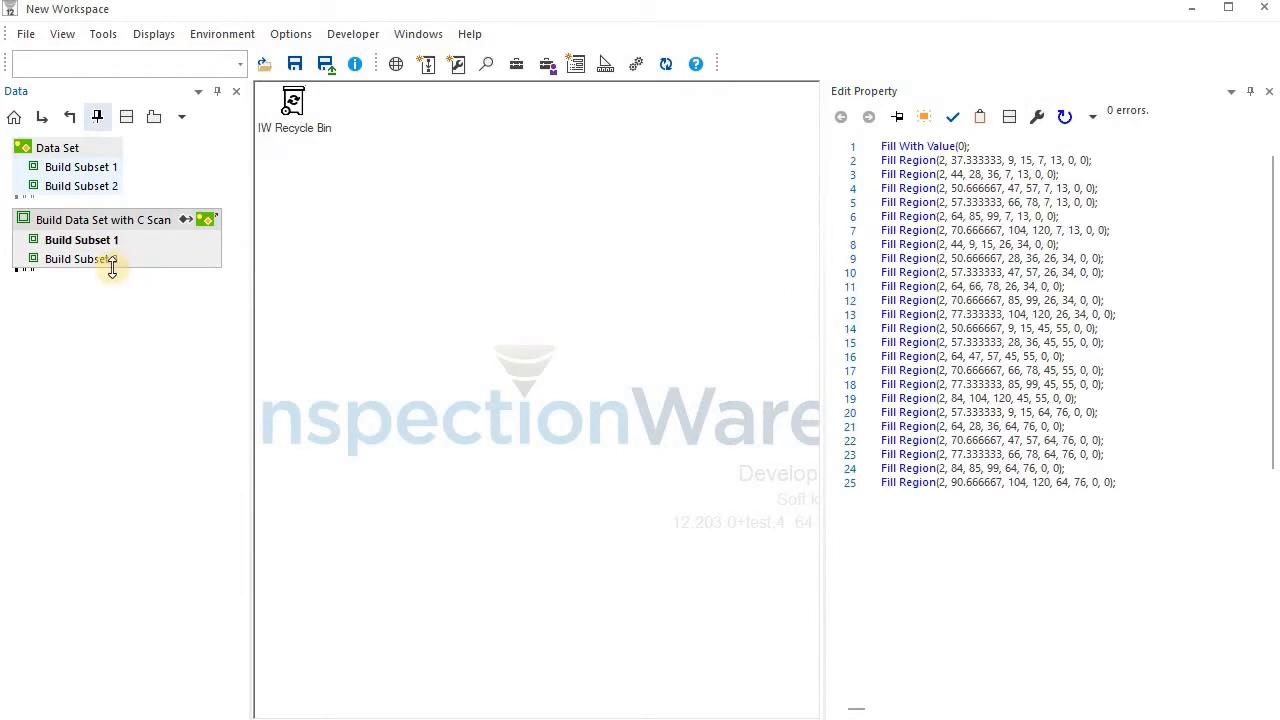
Step: Open a new Properties View beside the Data manager, enlarge its property area and show the properties of Build Subset 1
click(60, 34)
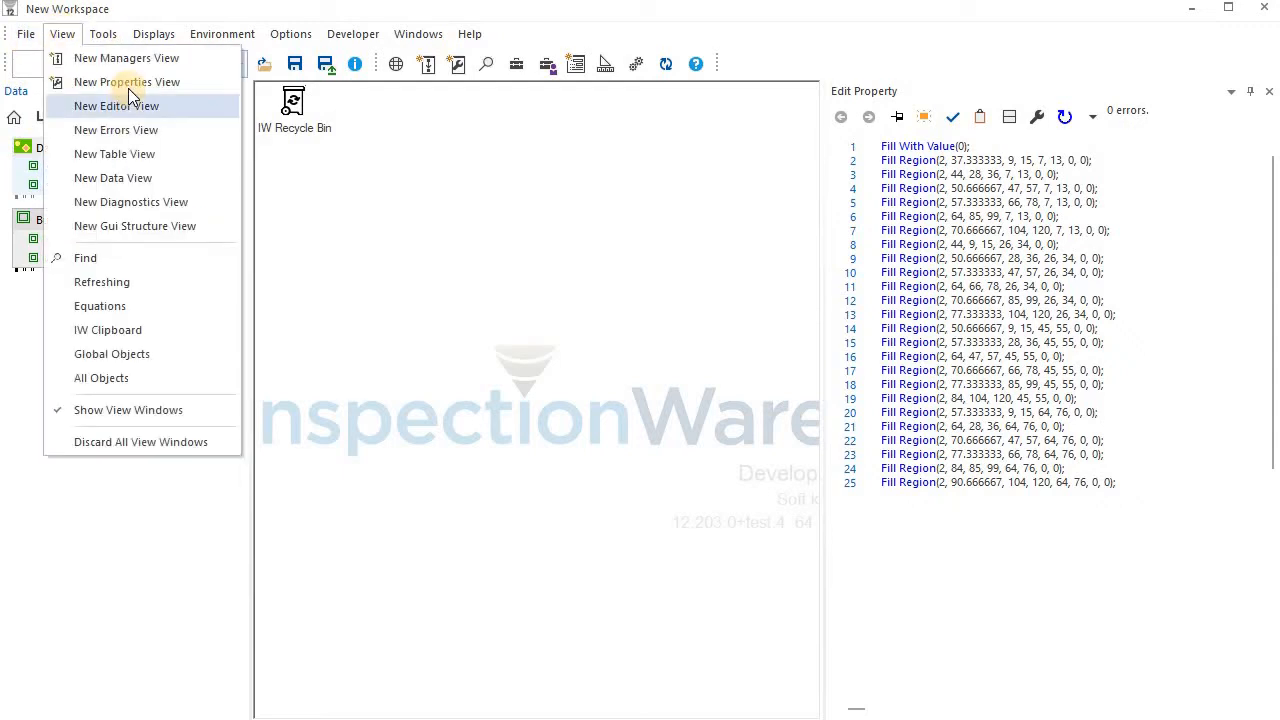
click(422, 270)
drag(1020, 705, 486, 394)
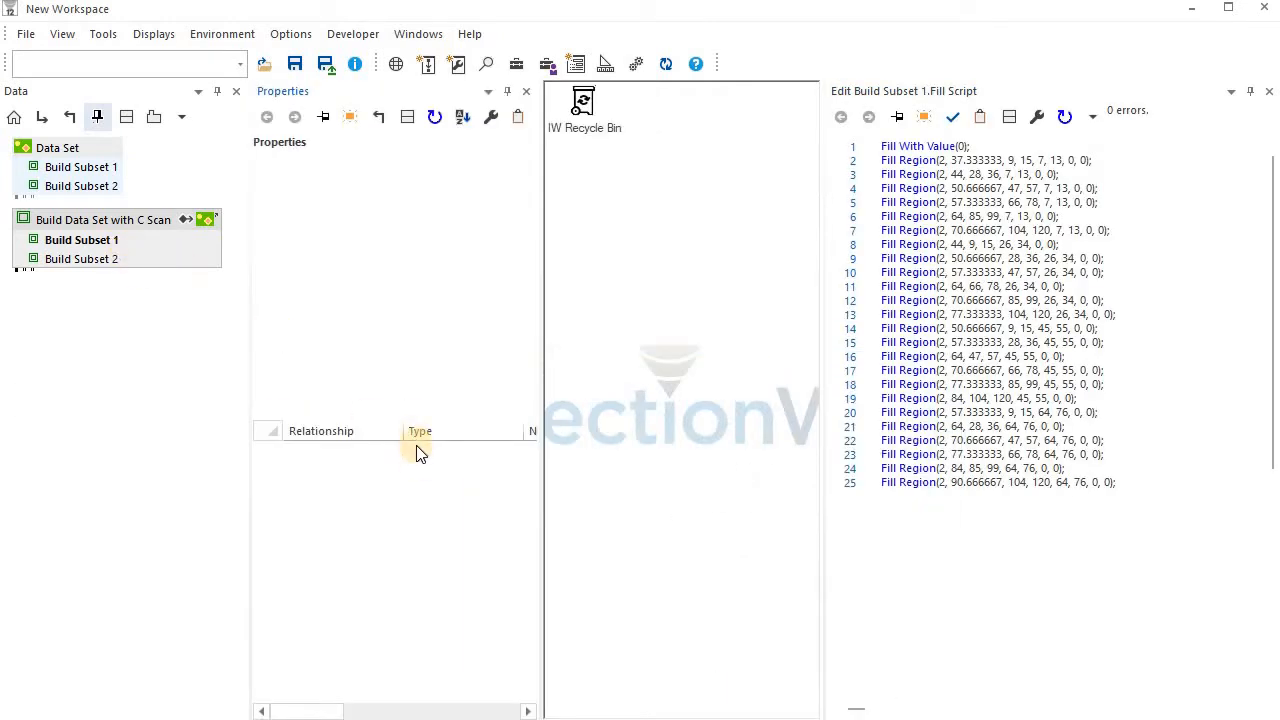
drag(413, 419, 418, 586)
drag(86, 243, 356, 323)
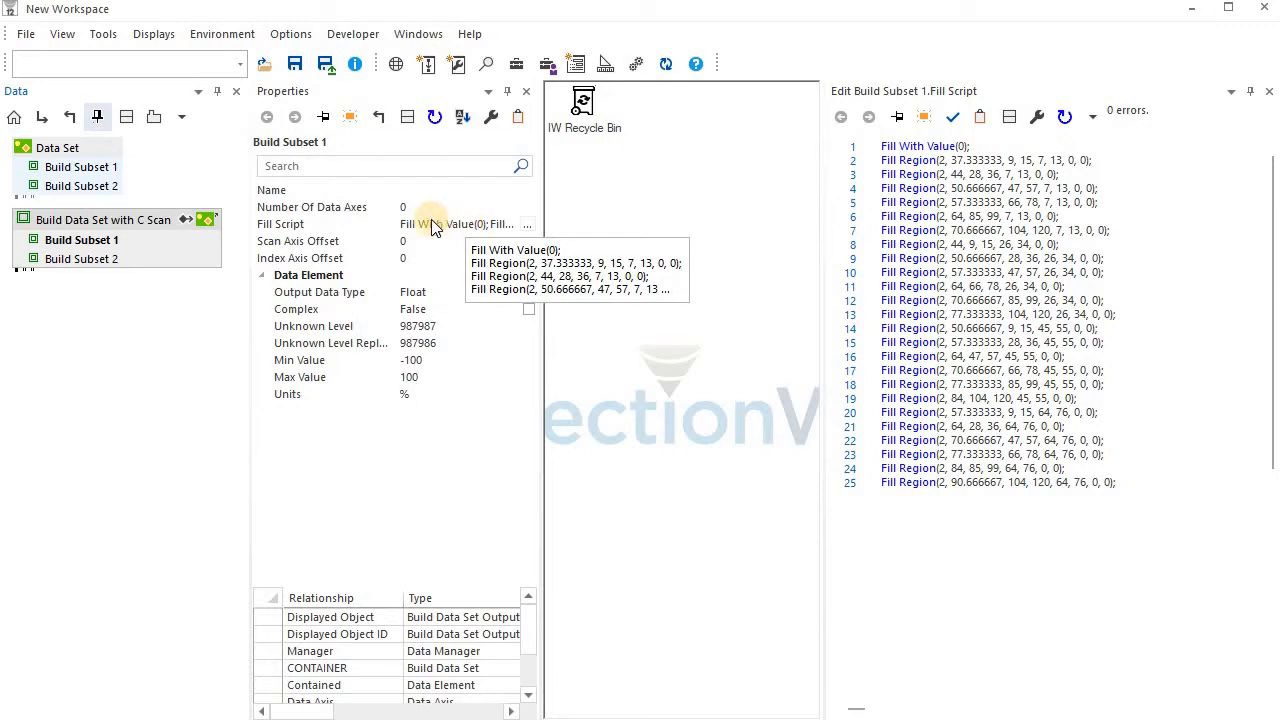
Step: Examine the Fill Script of Build Subset 1, including the value and the X and Y ranges in its first Fill Region line
drag(79, 241, 919, 566)
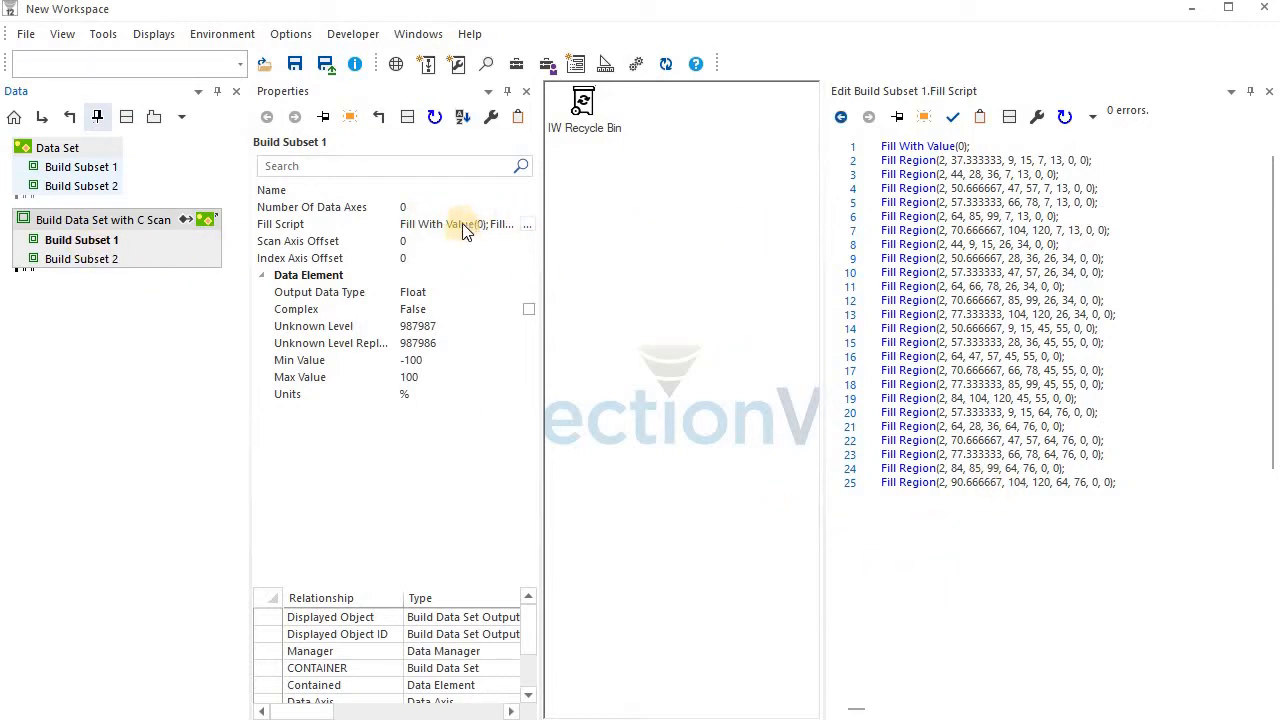
click(1148, 488)
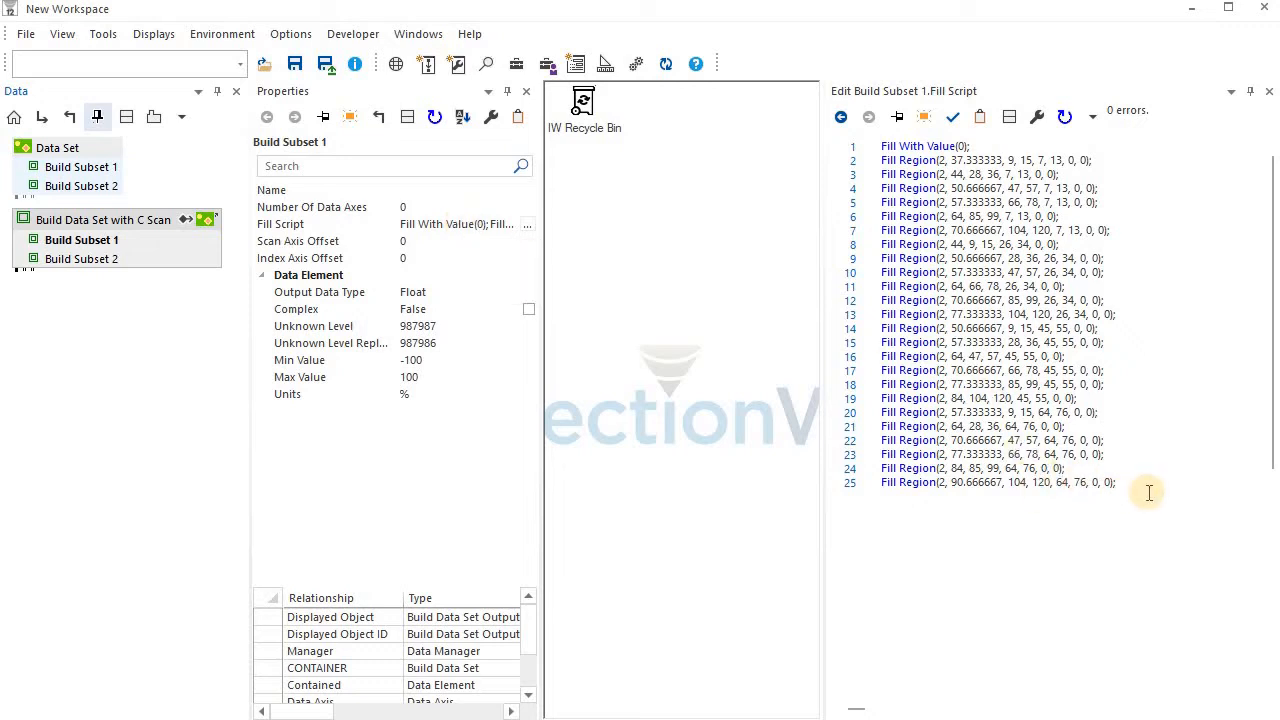
drag(848, 225, 811, 137)
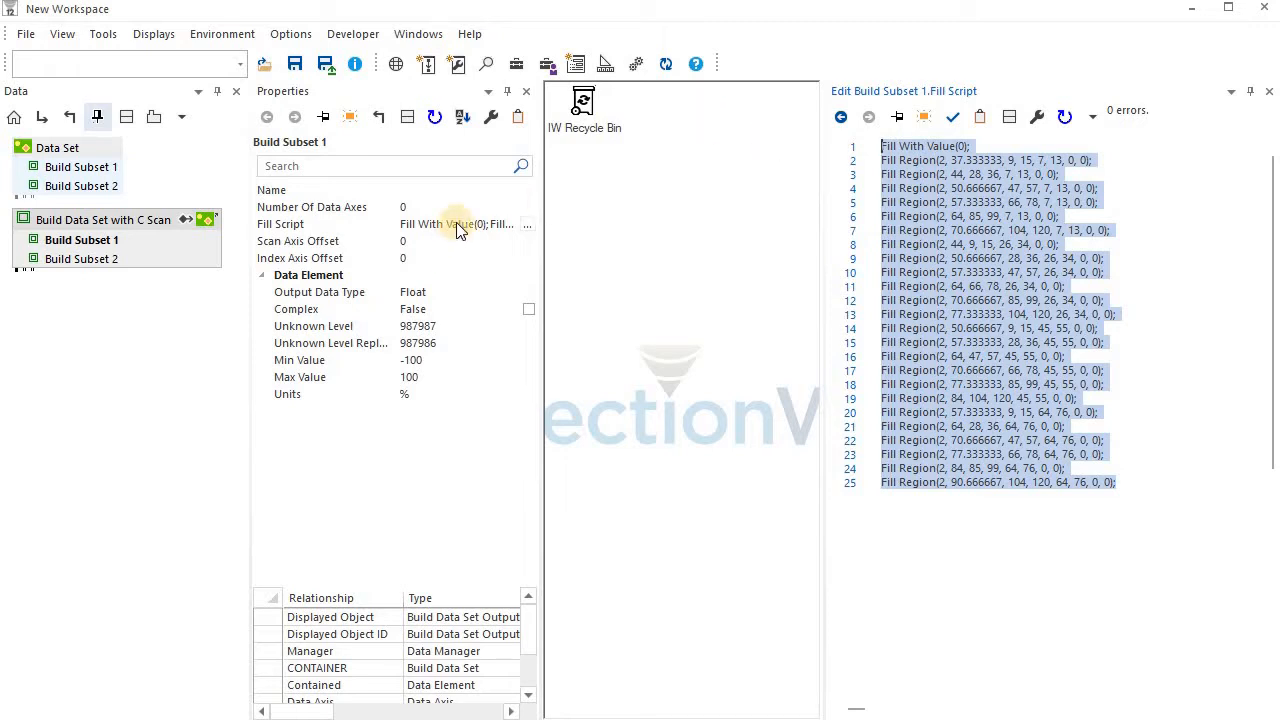
click(1130, 481)
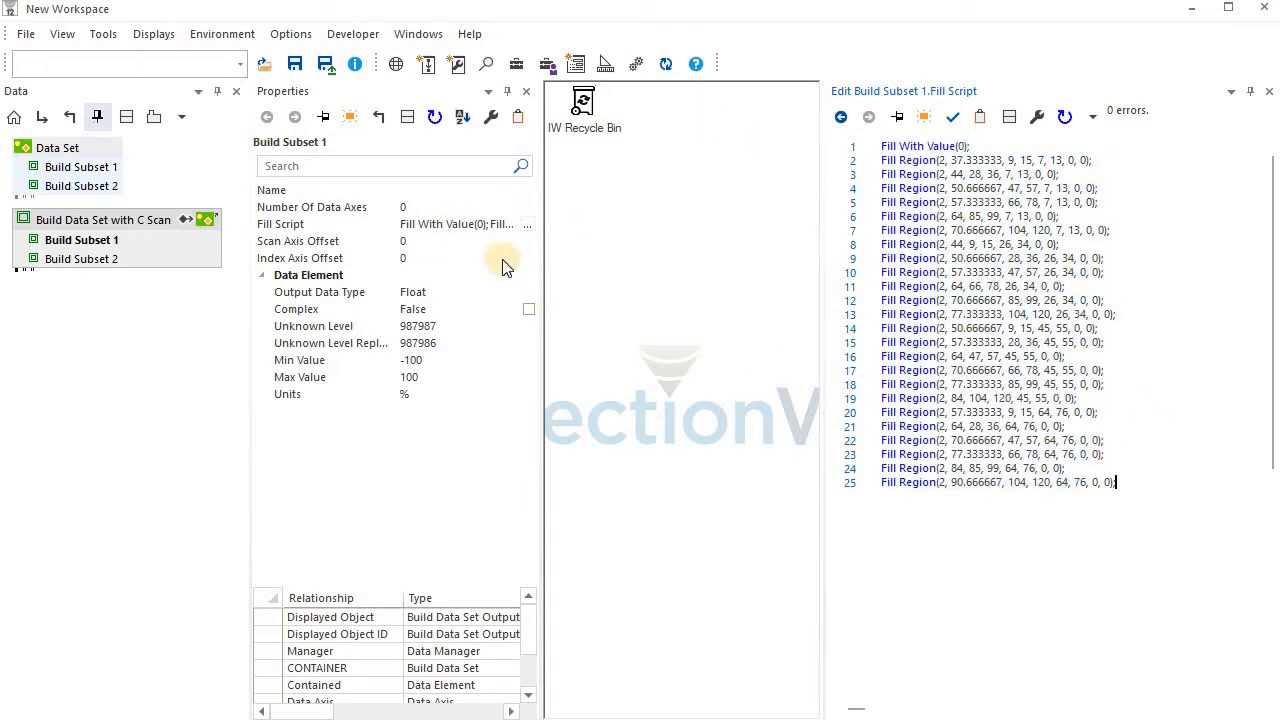
key(shift+Up)
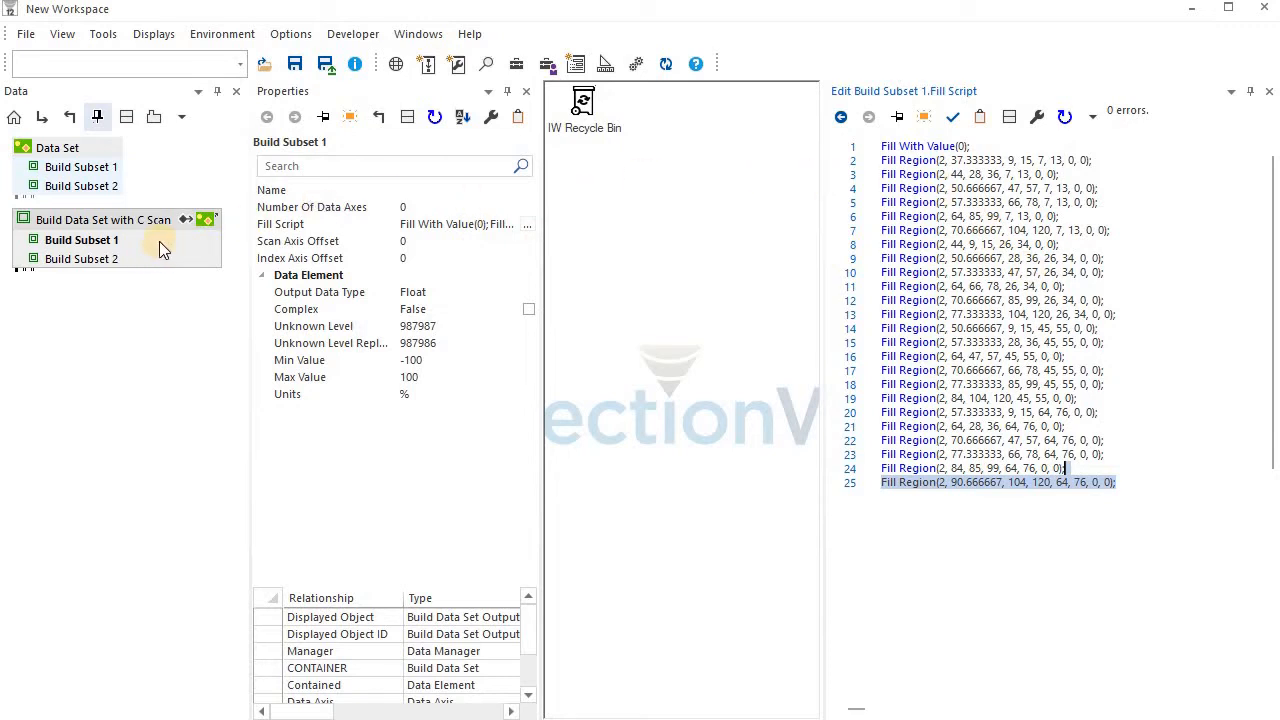
double_click(918, 161)
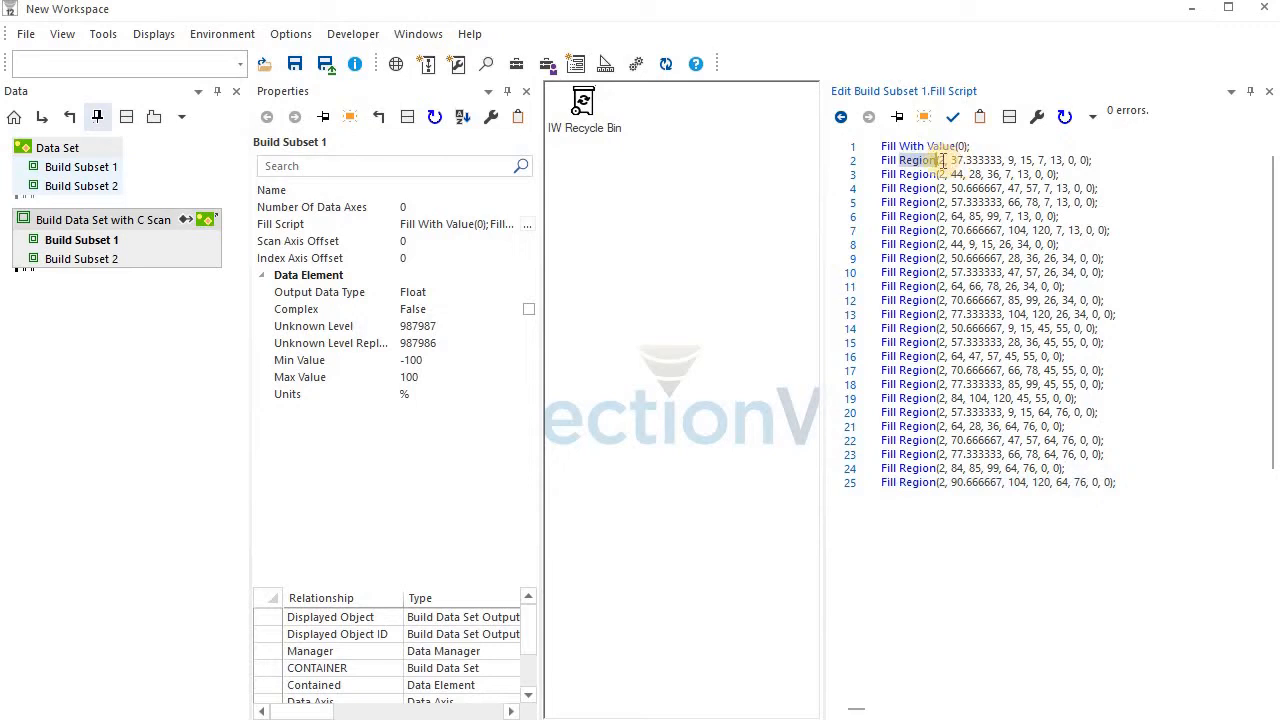
click(949, 162)
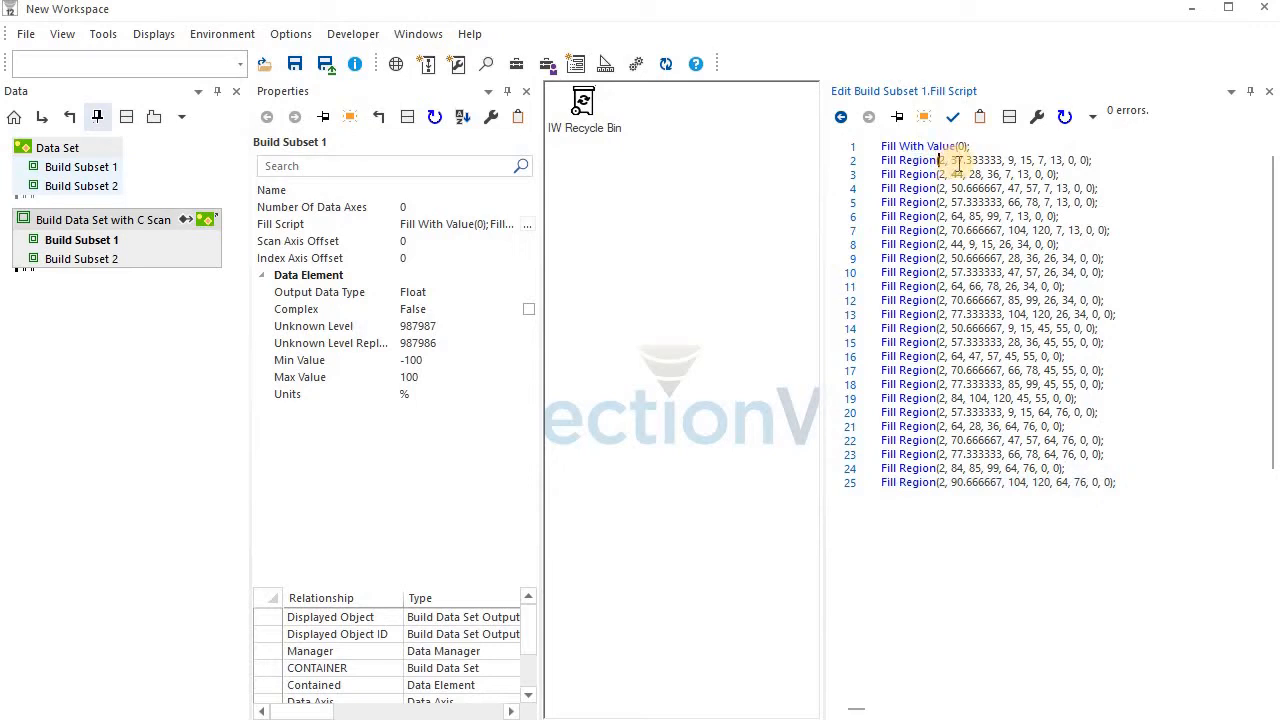
double_click(958, 161)
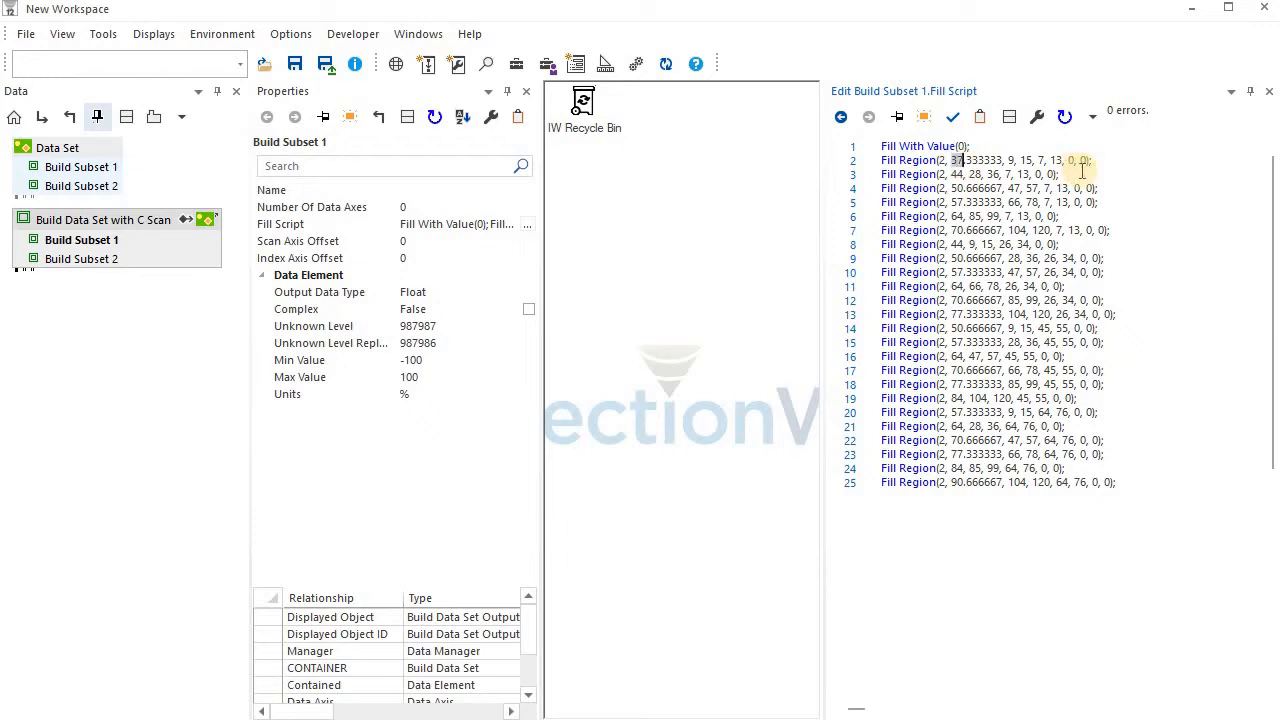
drag(1007, 161, 1032, 161)
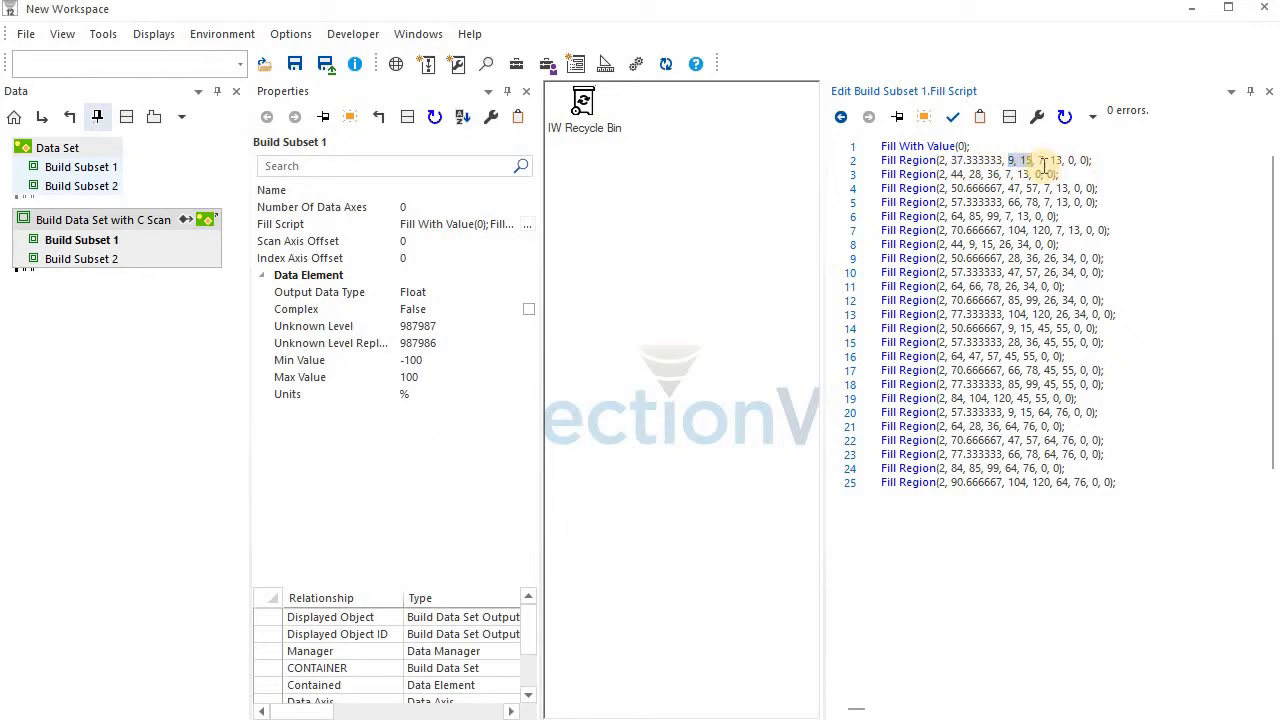
drag(1037, 160, 1065, 160)
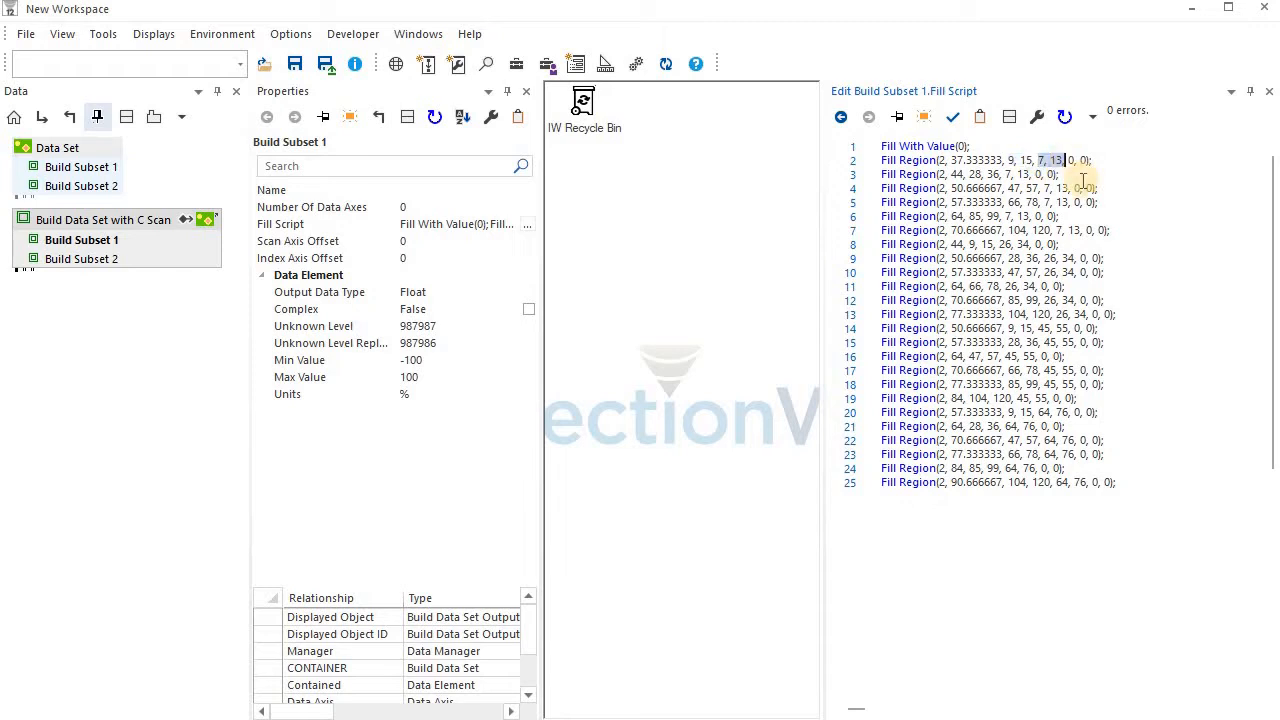
Step: Add a rectangular Fill Region task to Build Subset 1 with value 55, X from 33 to 44 and Y from 22 to 33
right_click(100, 245)
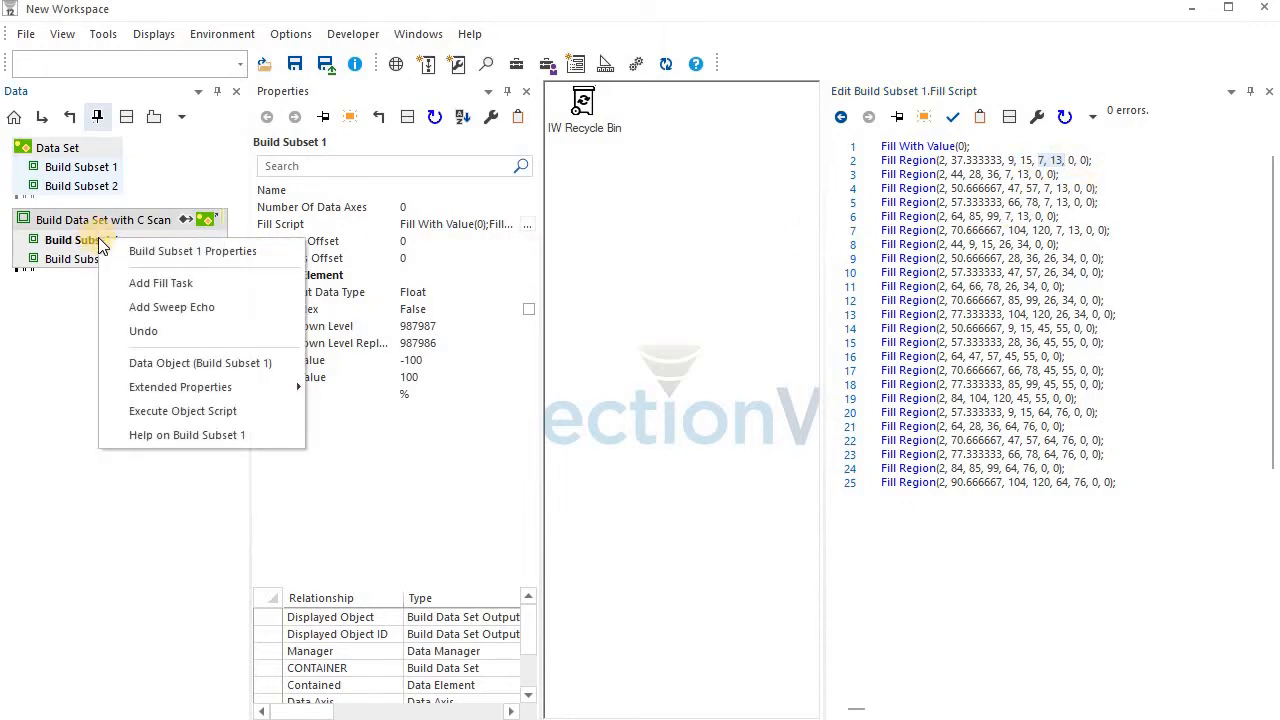
click(225, 287)
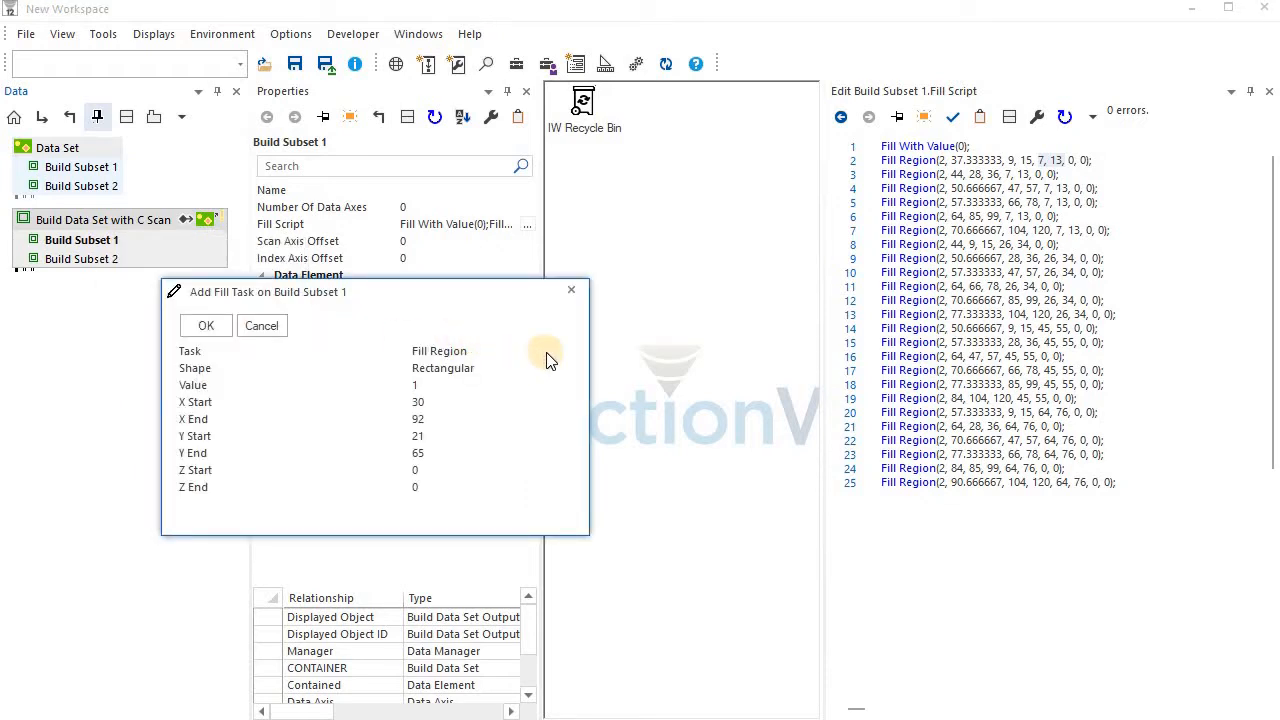
click(415, 386)
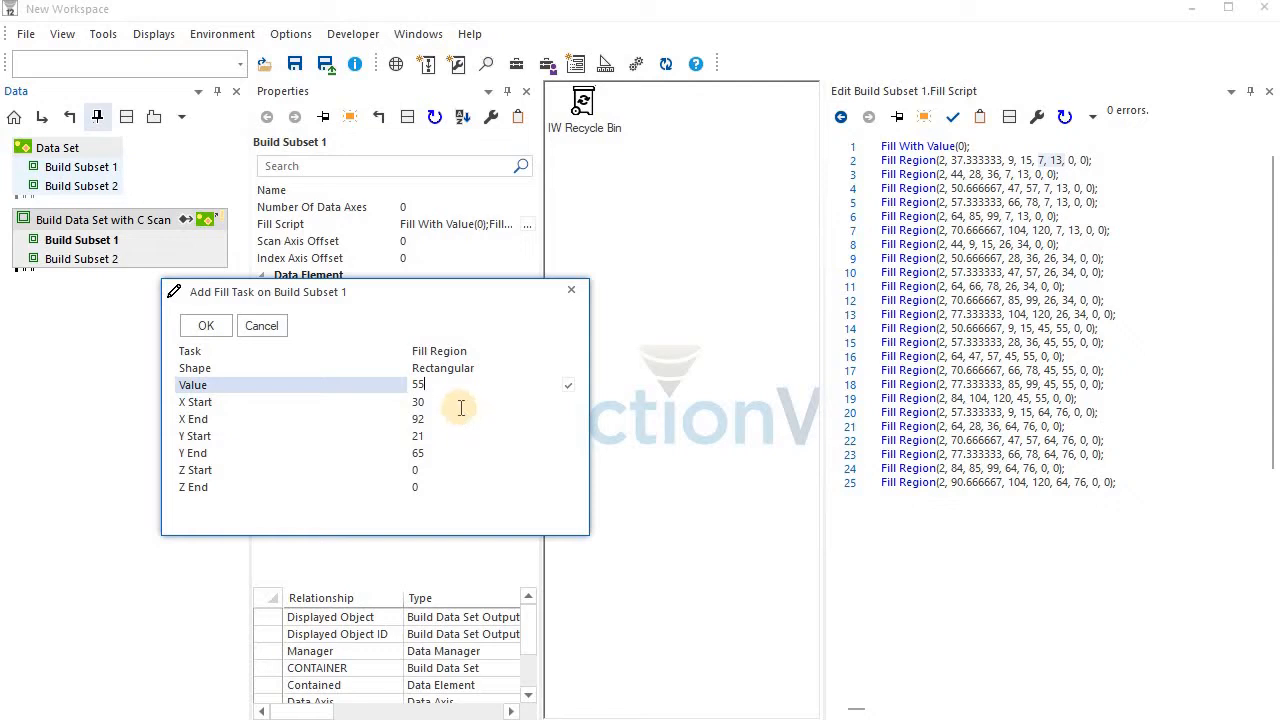
key(Tab)
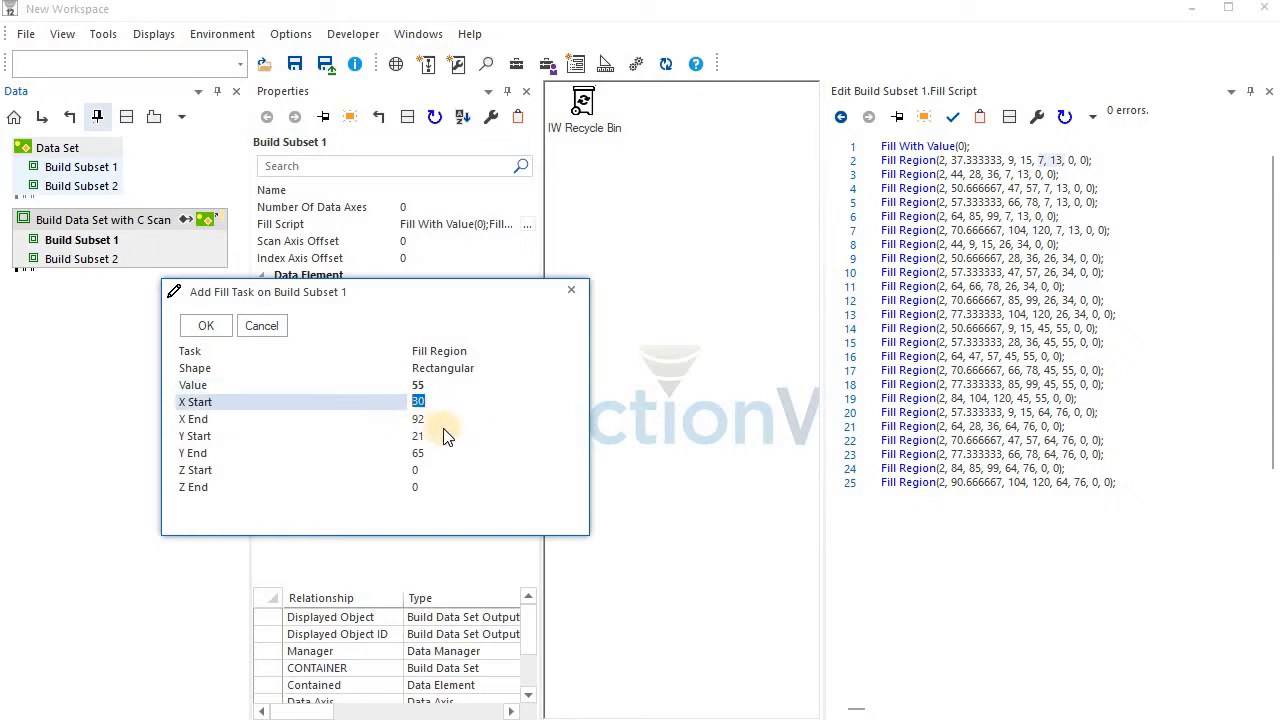
text(33)
key(Tab)
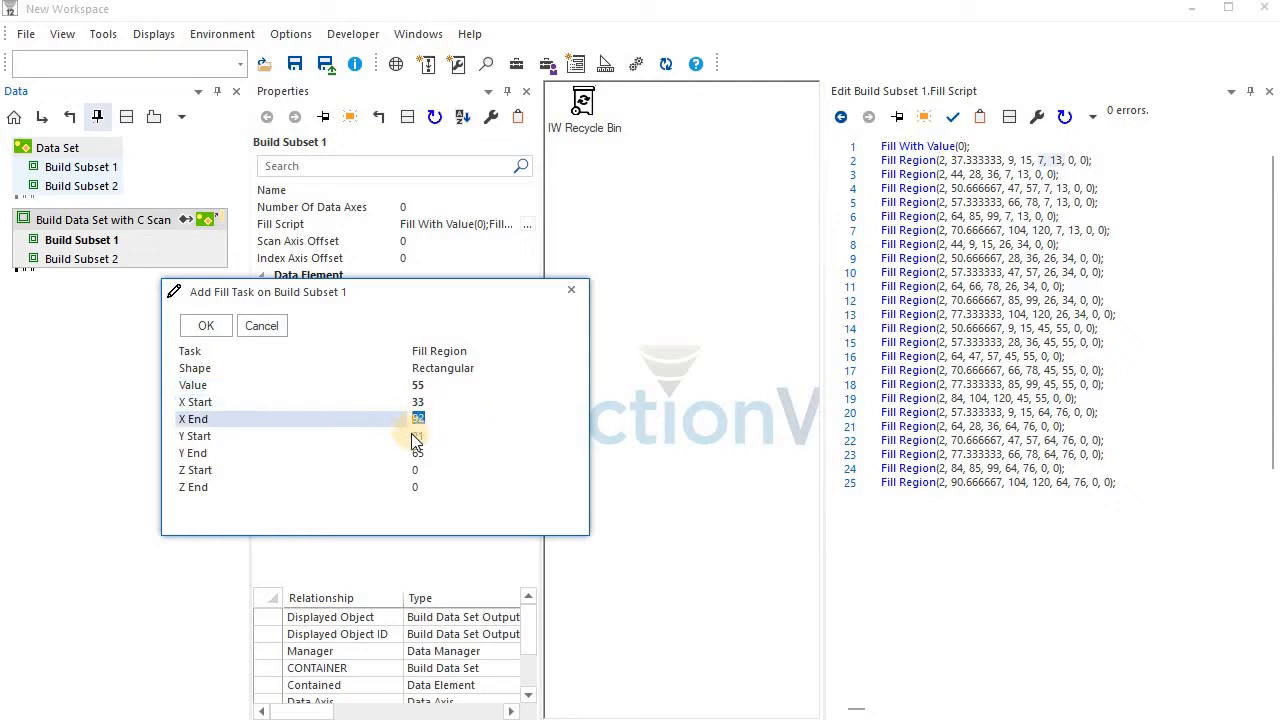
text(44)
key(Tab)
text(2)
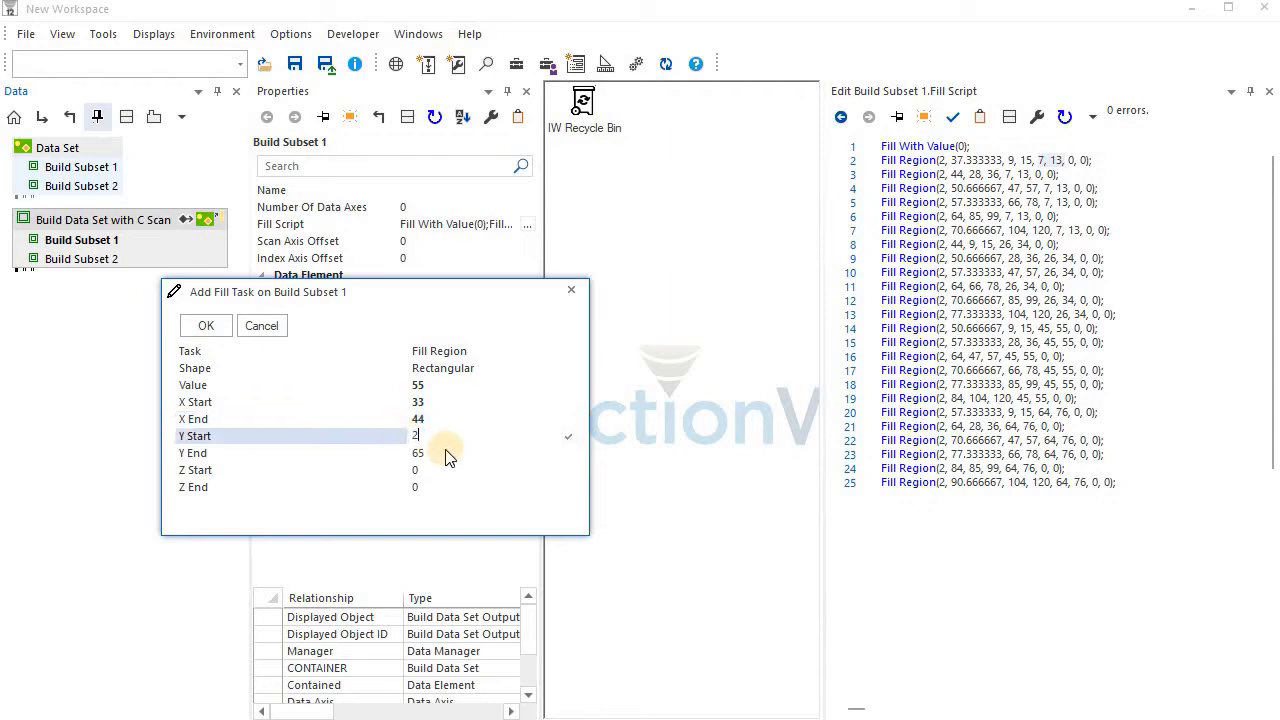
text(2)
key(Tab)
text(33)
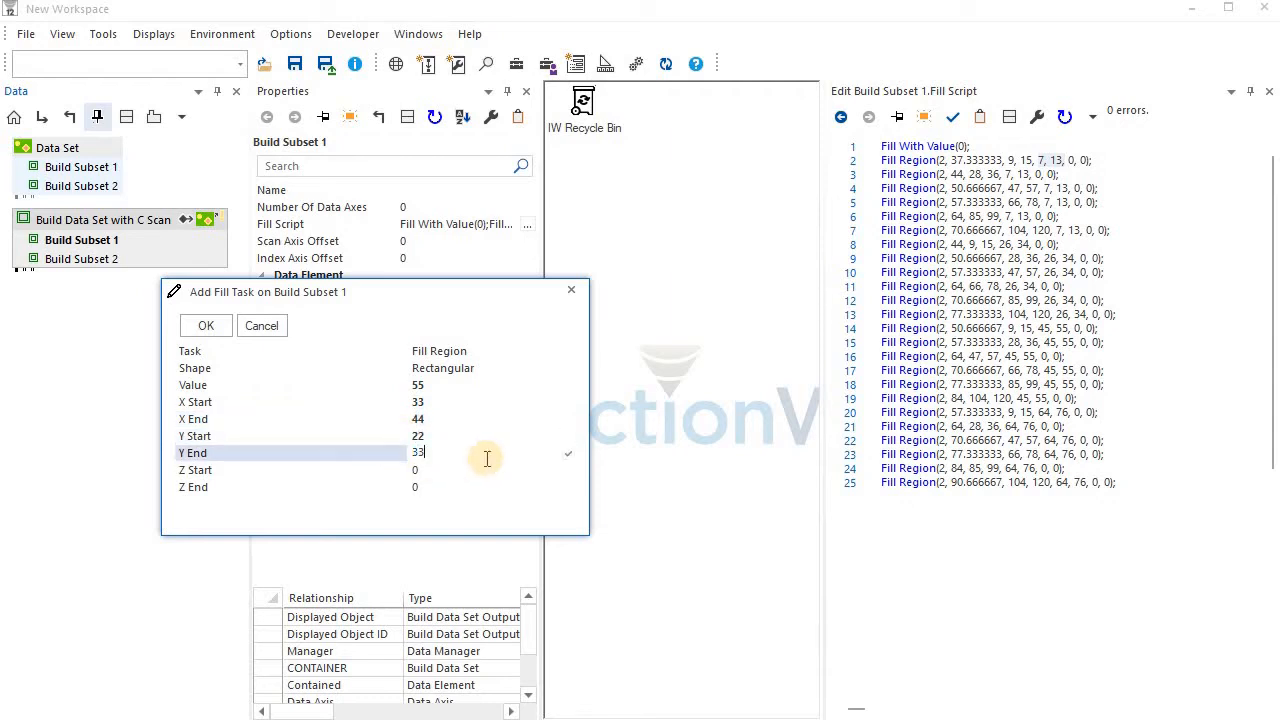
click(207, 327)
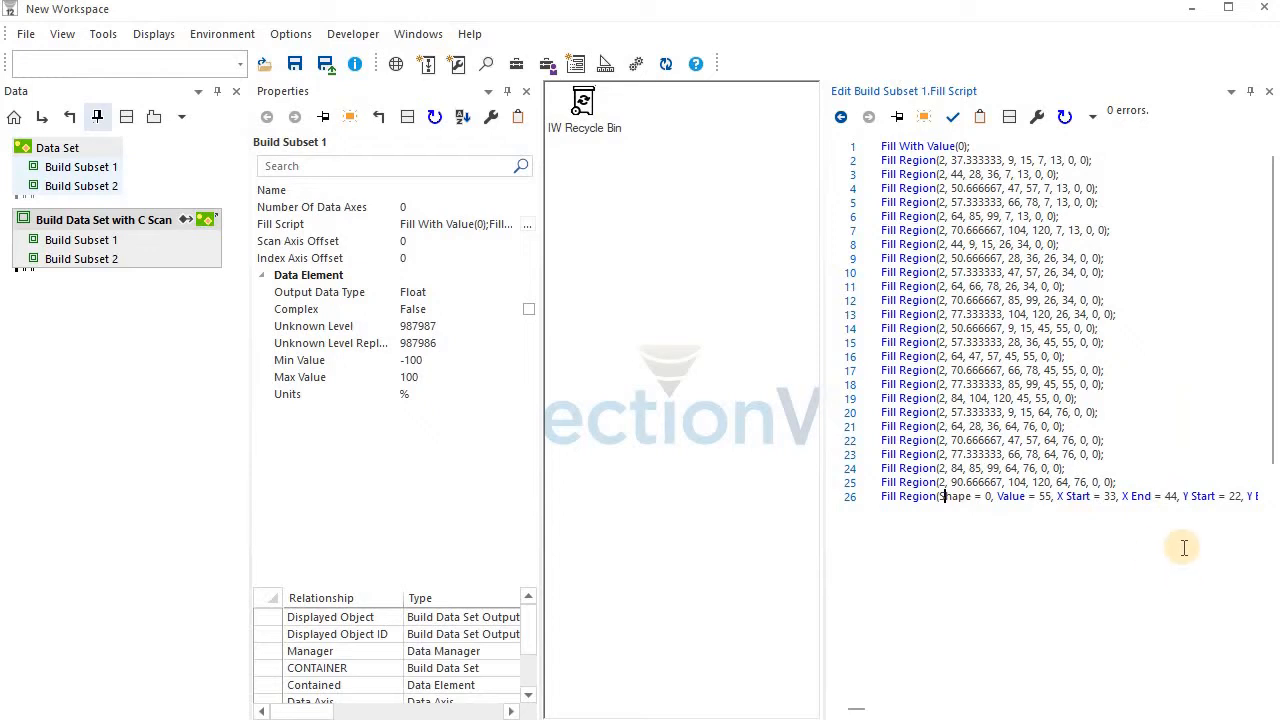
Step: Show the properties of Build Data Set with C Scan in the Properties view
right_click(122, 227)
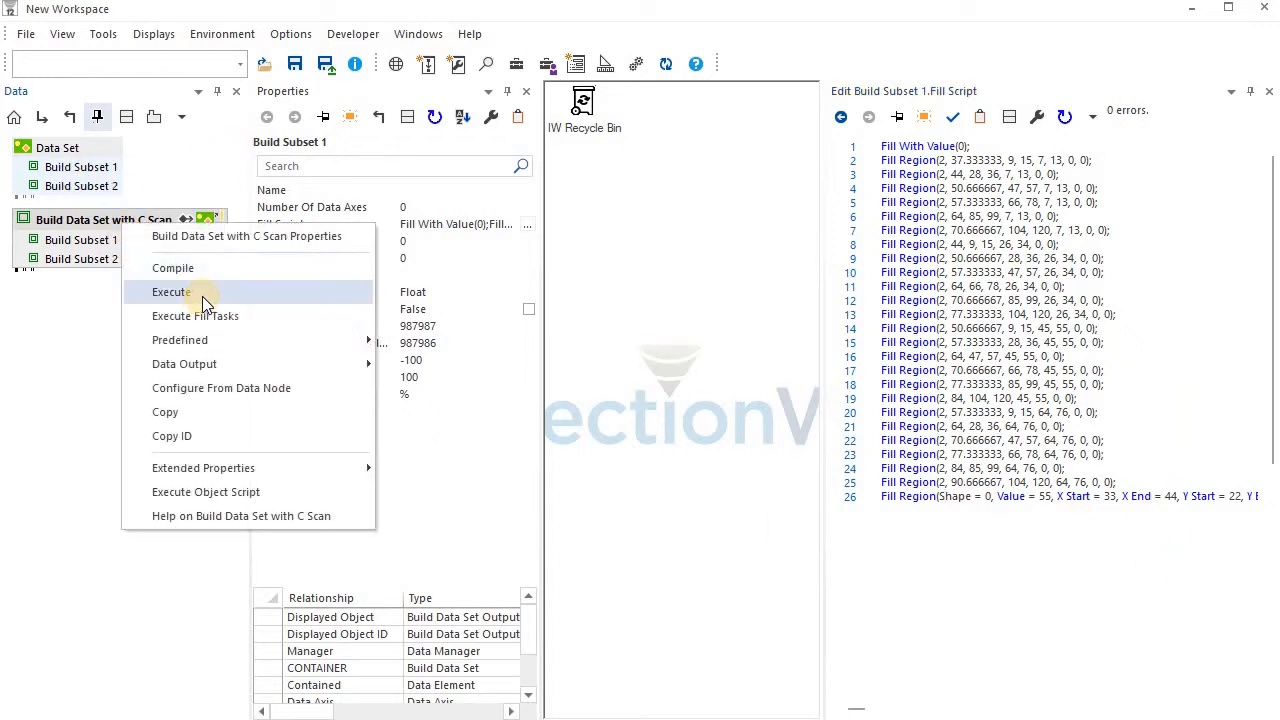
click(88, 227)
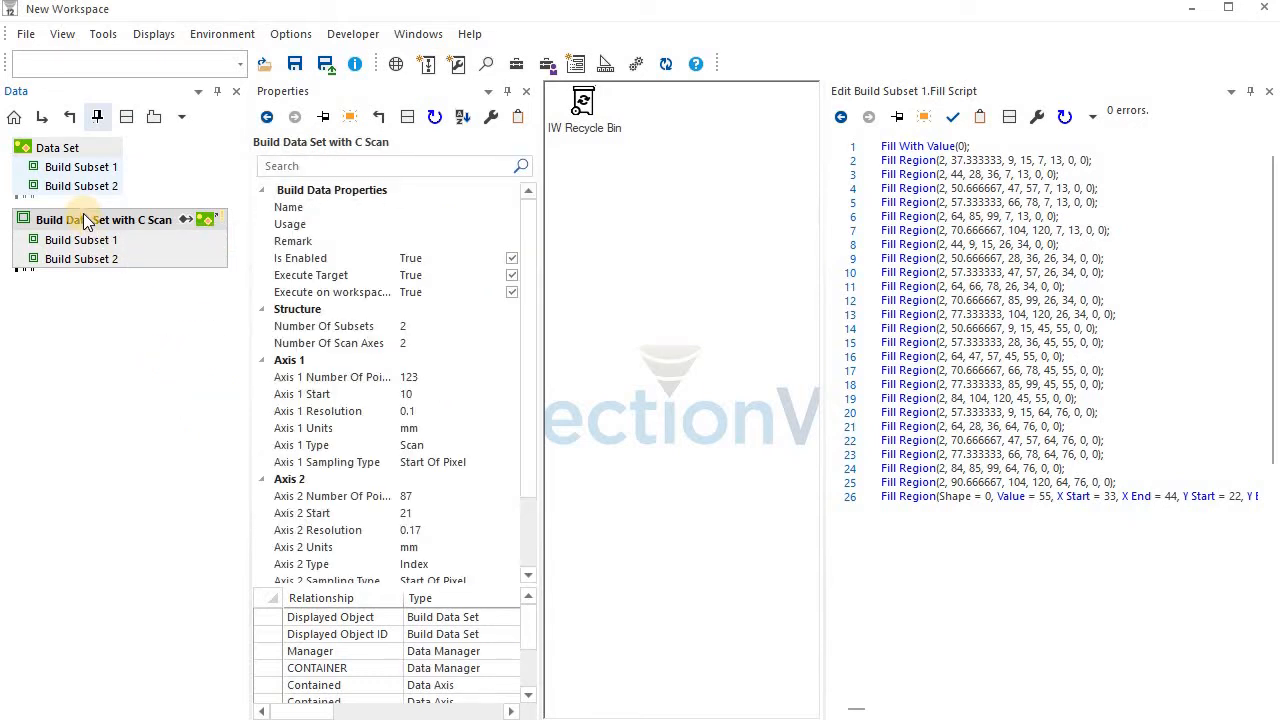
Step: Execute Build Data Set with C Scan and display Build Subset 1 of the resulting Data Set in its own window
double_click(85, 222)
click(85, 222)
double_click(85, 222)
click(85, 222)
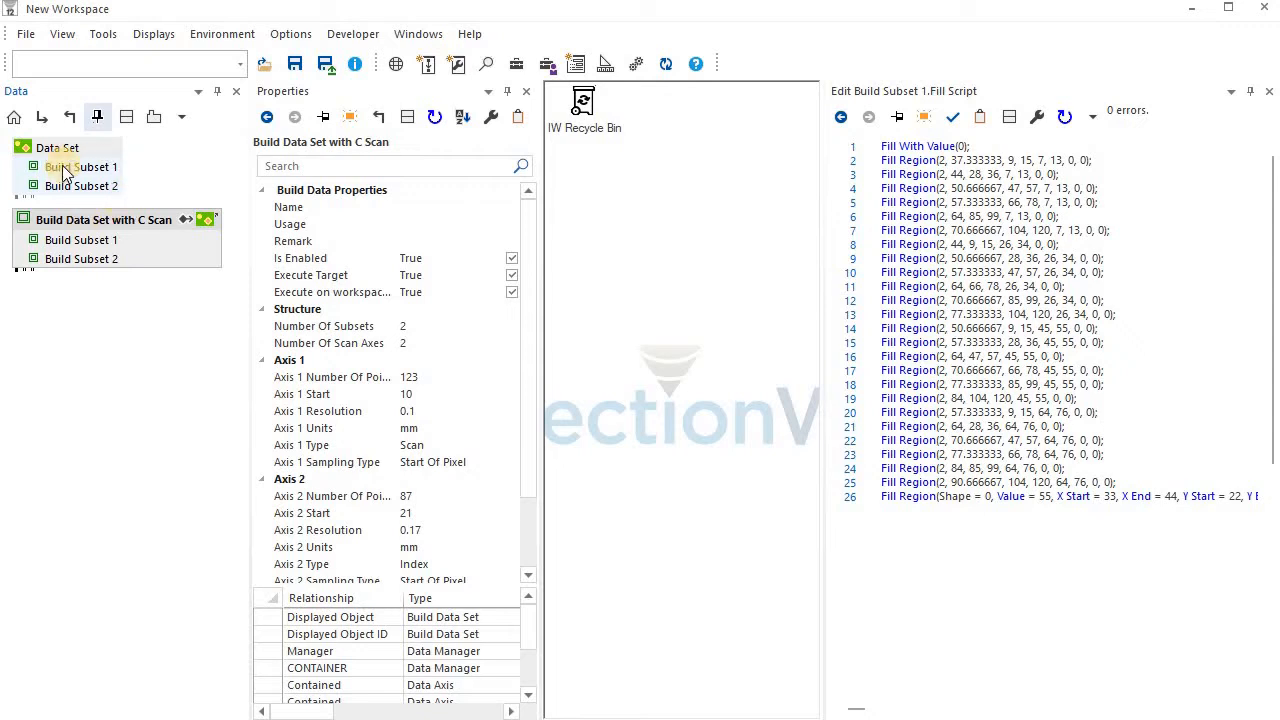
drag(65, 172, 800, 228)
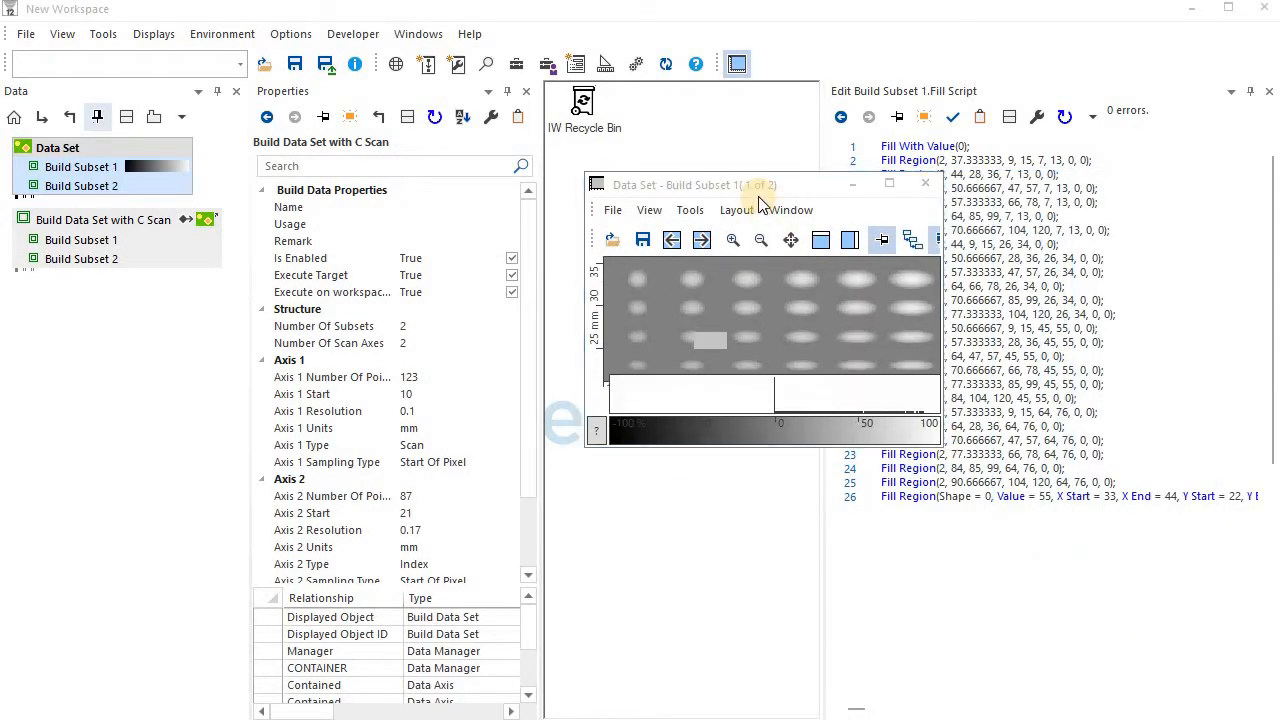
drag(748, 179, 625, 118)
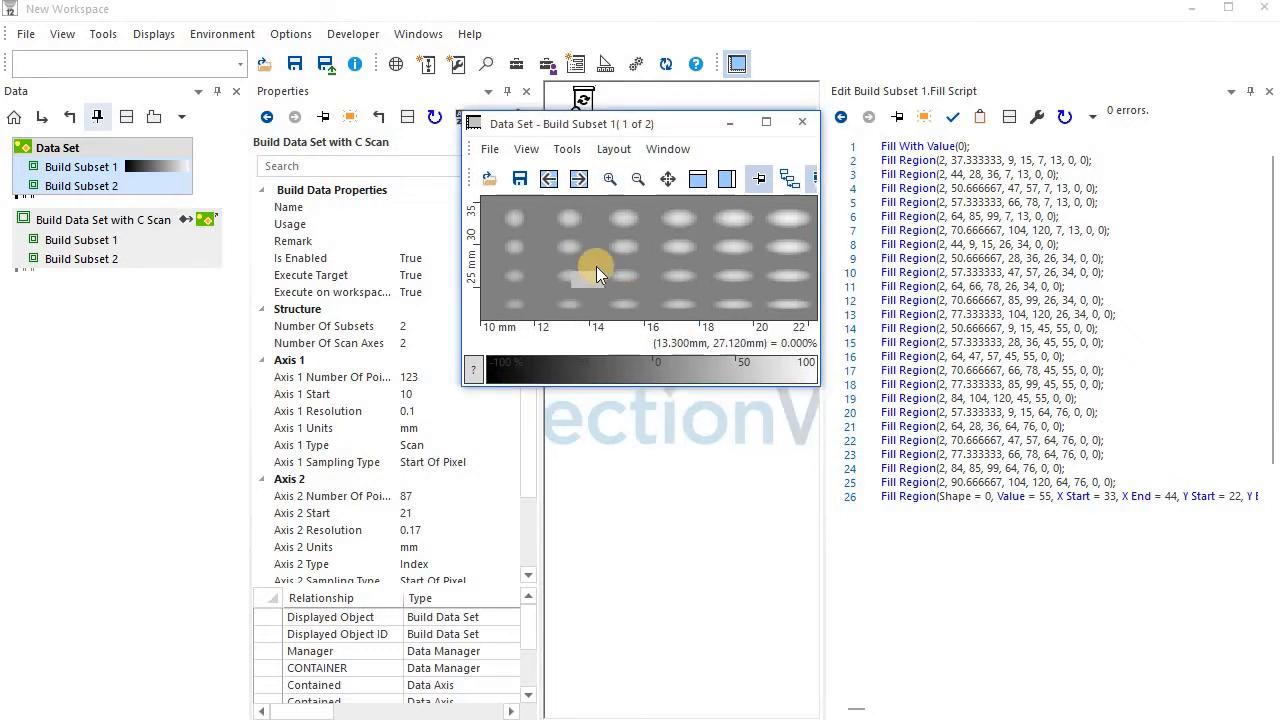
Step: Delete the last Fill Region line, with value 55, from the Build Subset 1 fill script and rebuild the data set
click(885, 497)
key(shift+End)
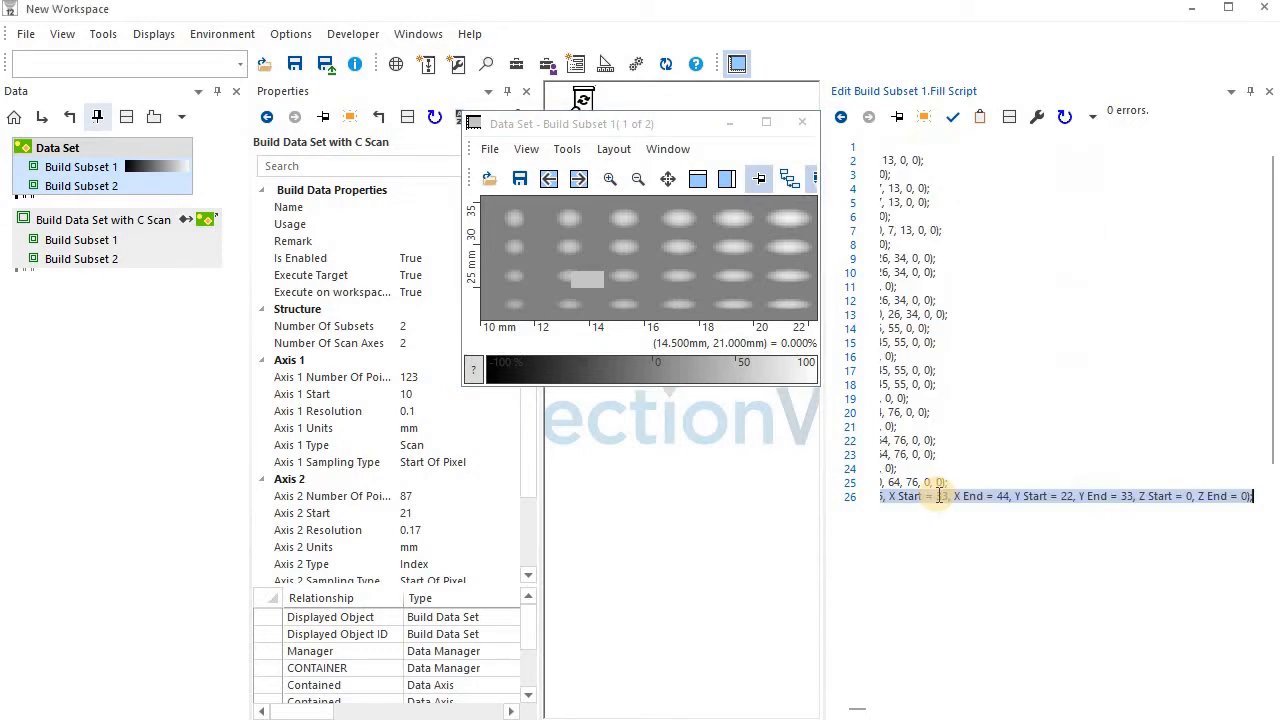
key(Delete)
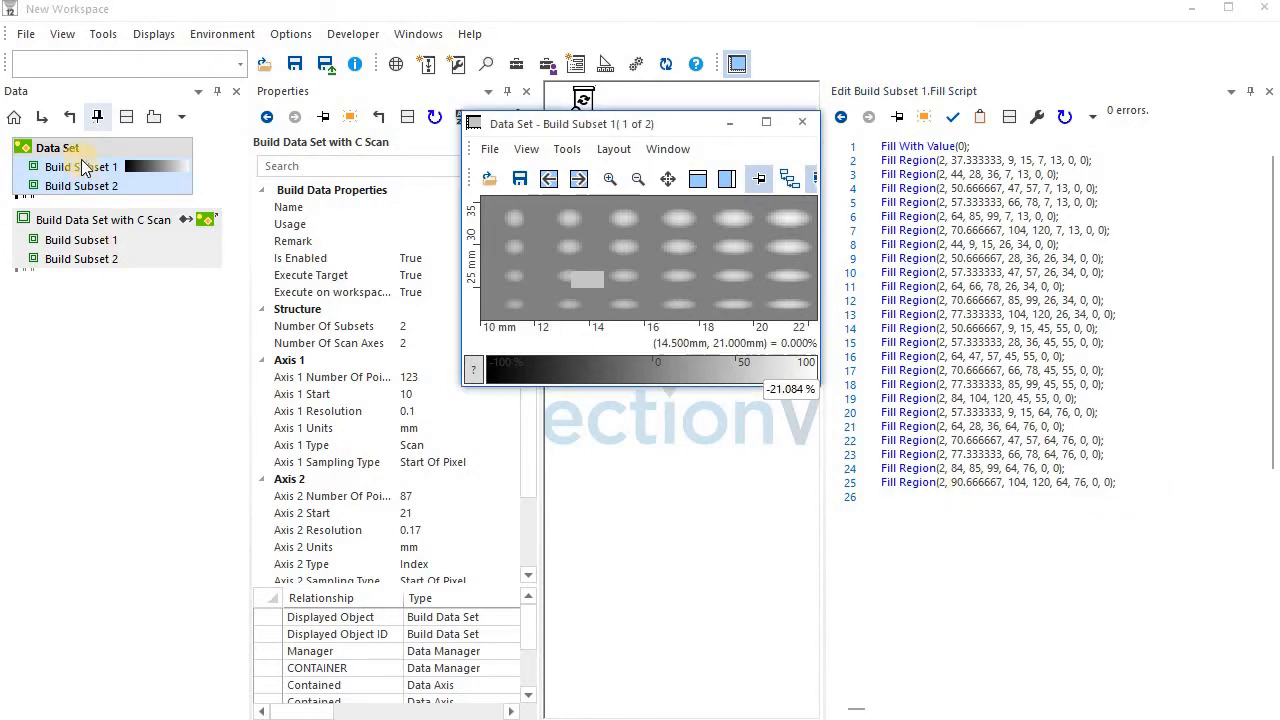
click(86, 224)
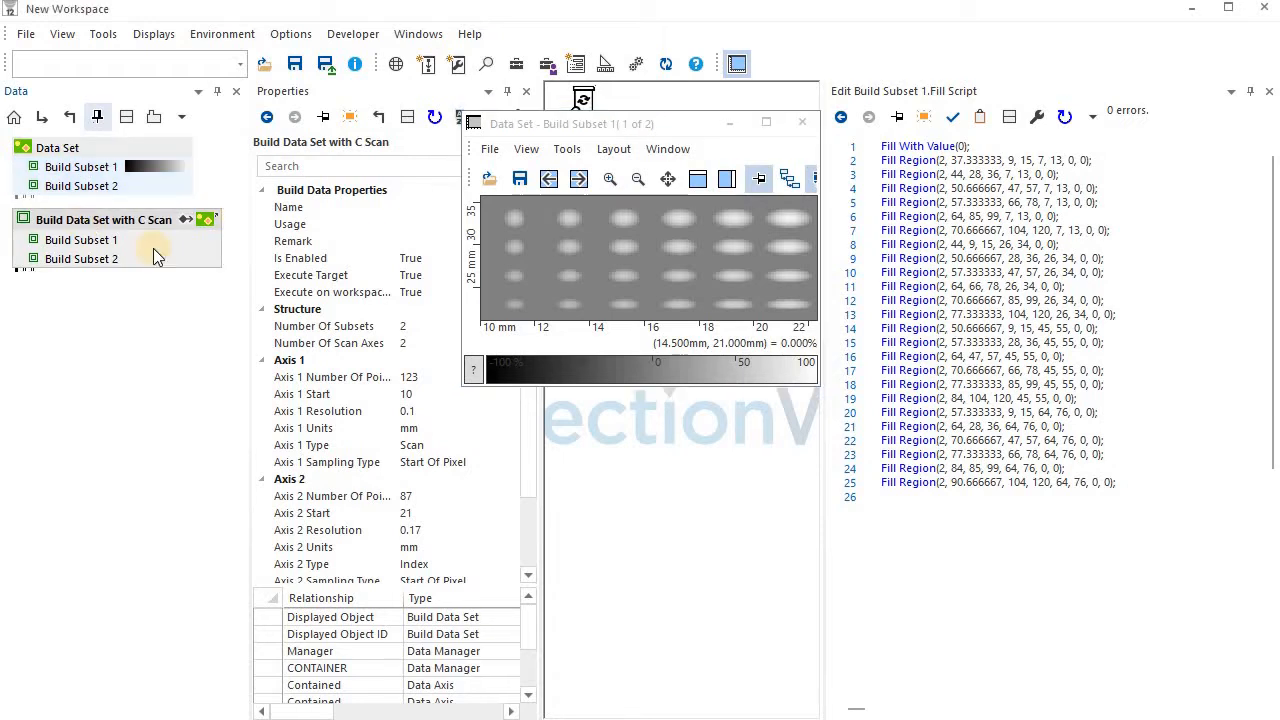
Step: Apply the Spectral 5 palette to the Build Subset 1 image and replace it with the Hot Iron palette
mouse_move(580, 368)
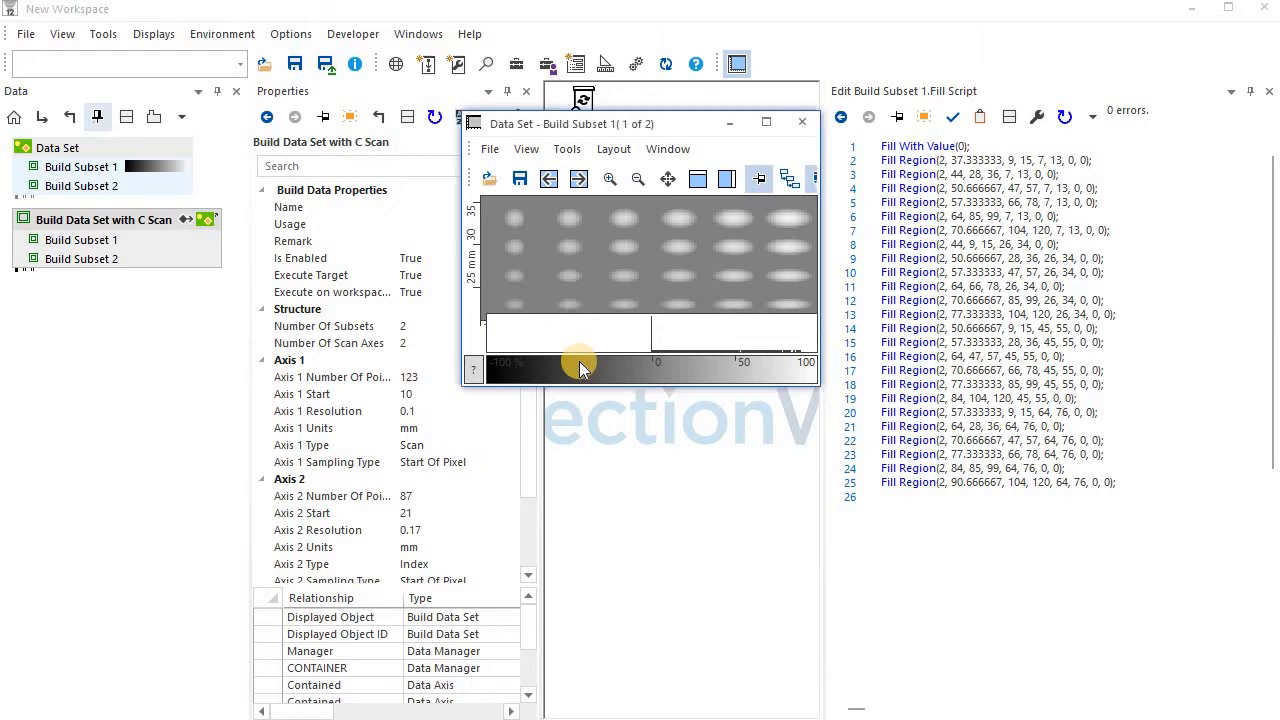
right_click(580, 368)
mouse_move(775, 690)
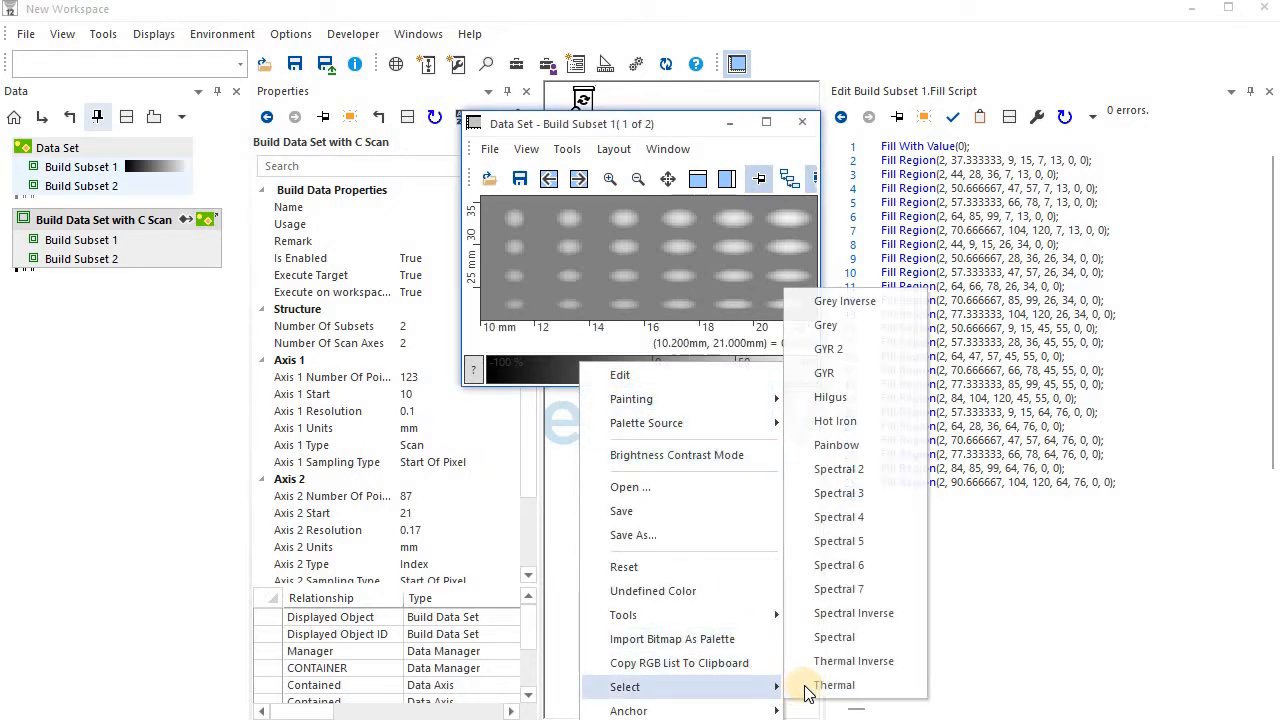
click(834, 541)
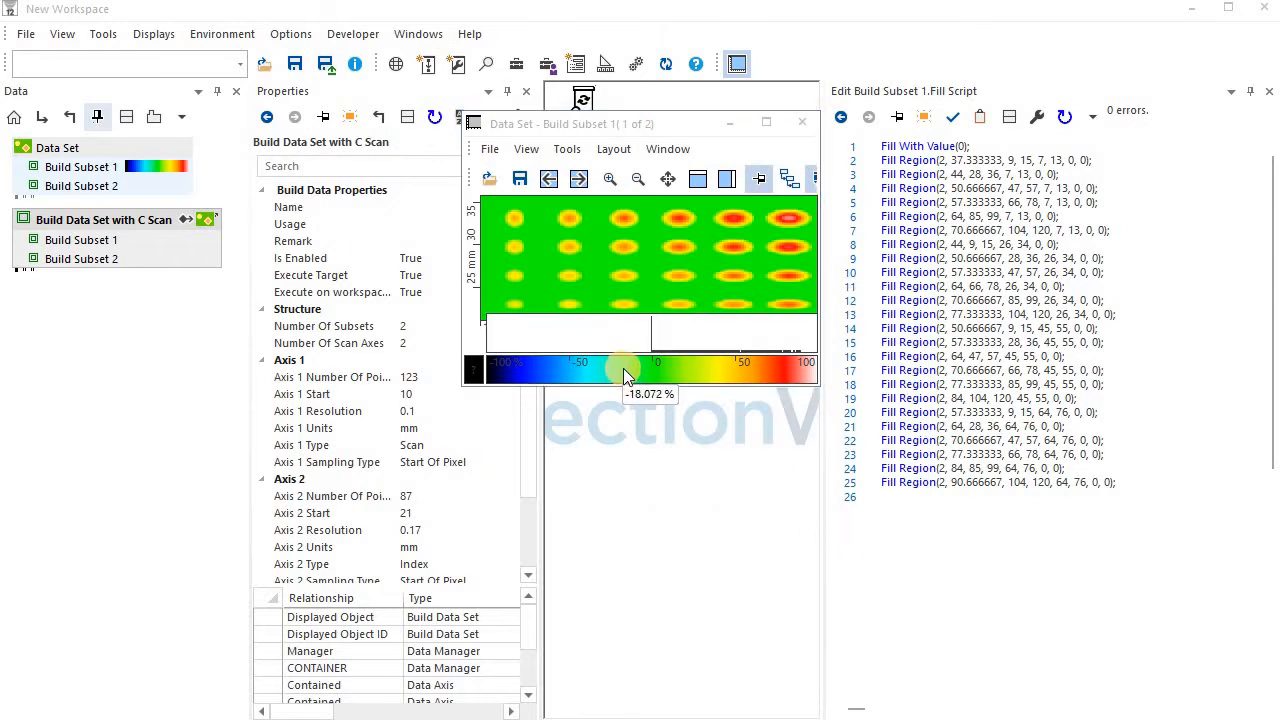
right_click(623, 368)
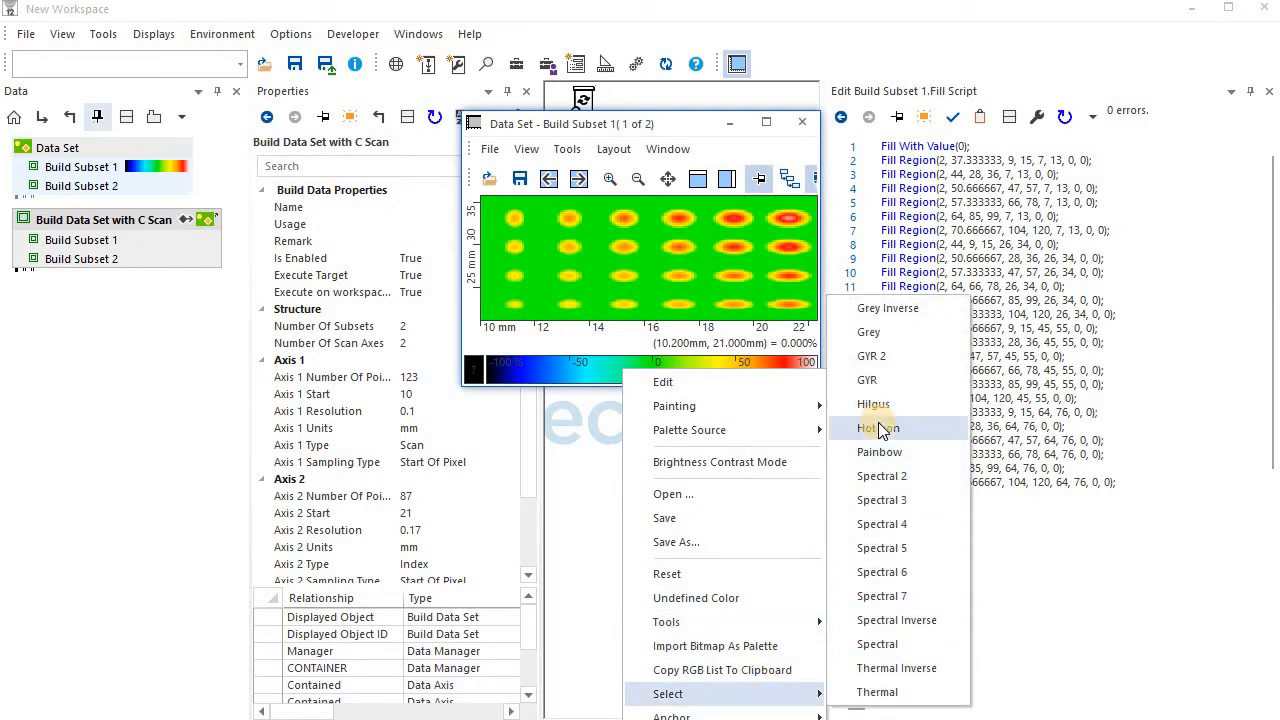
click(872, 428)
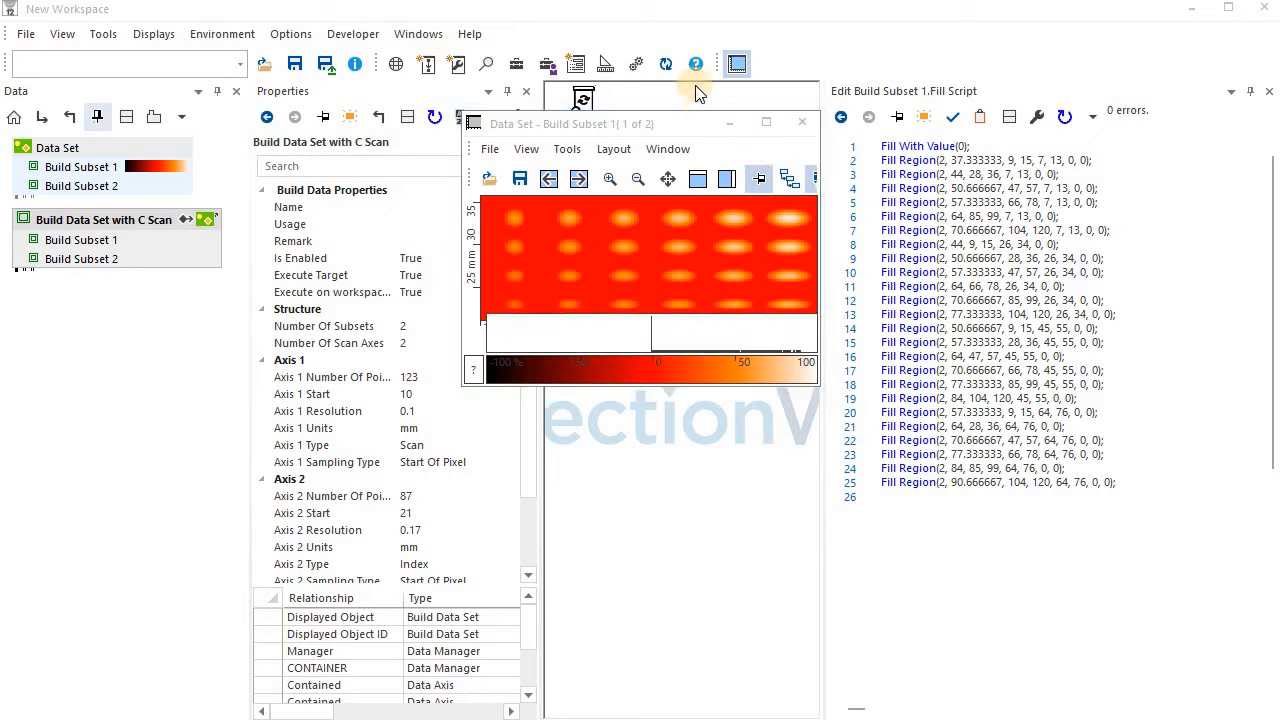
Step: Close and discard the Build Subset 1 display window
right_click(677, 121)
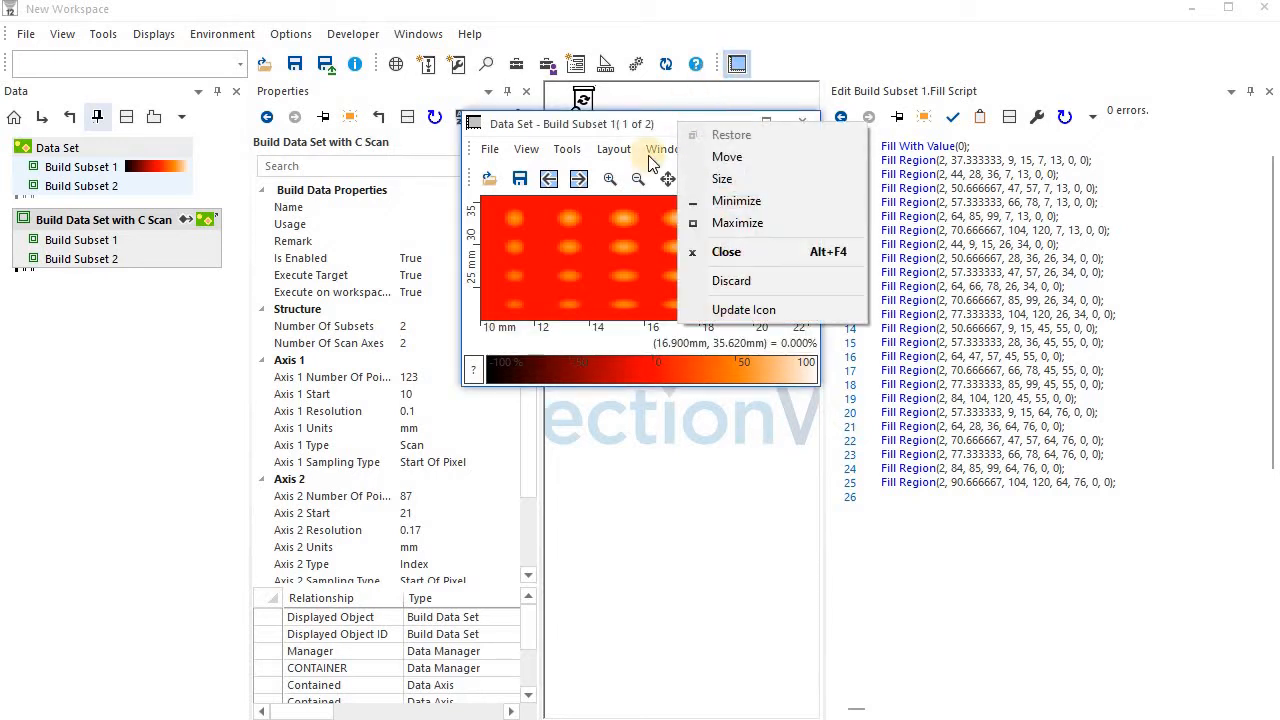
click(743, 252)
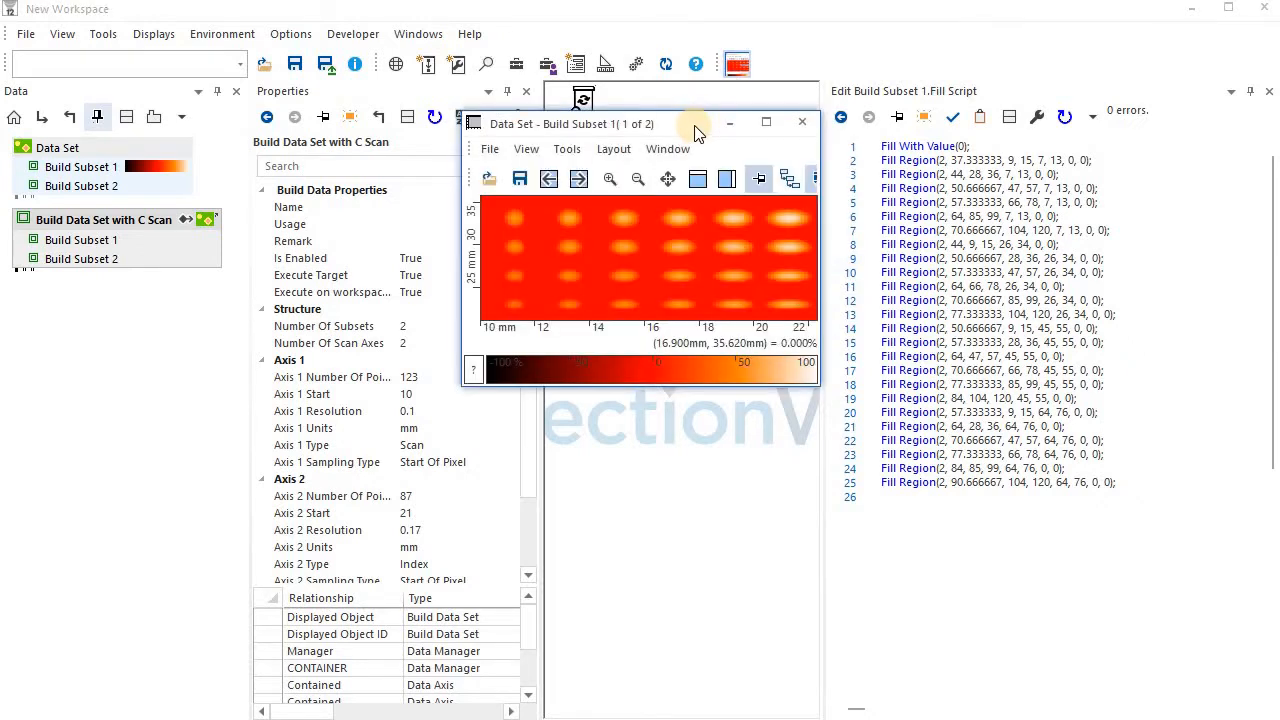
right_click(697, 133)
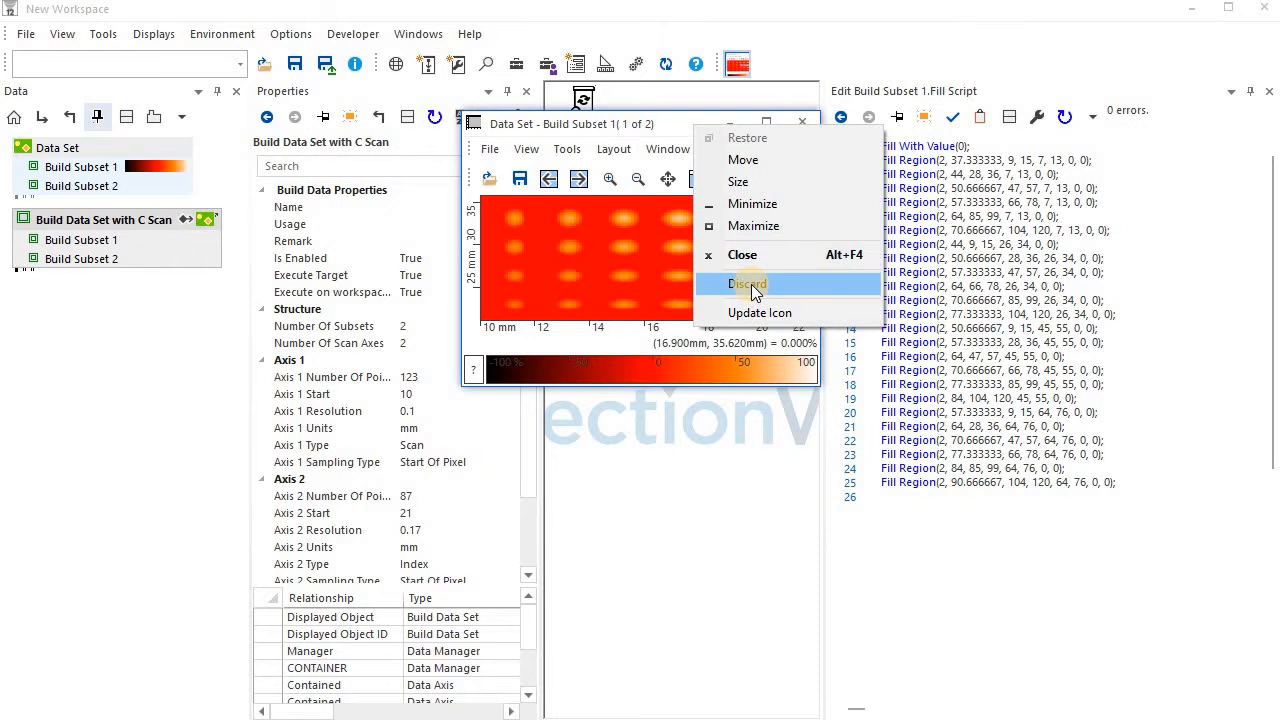
click(752, 285)
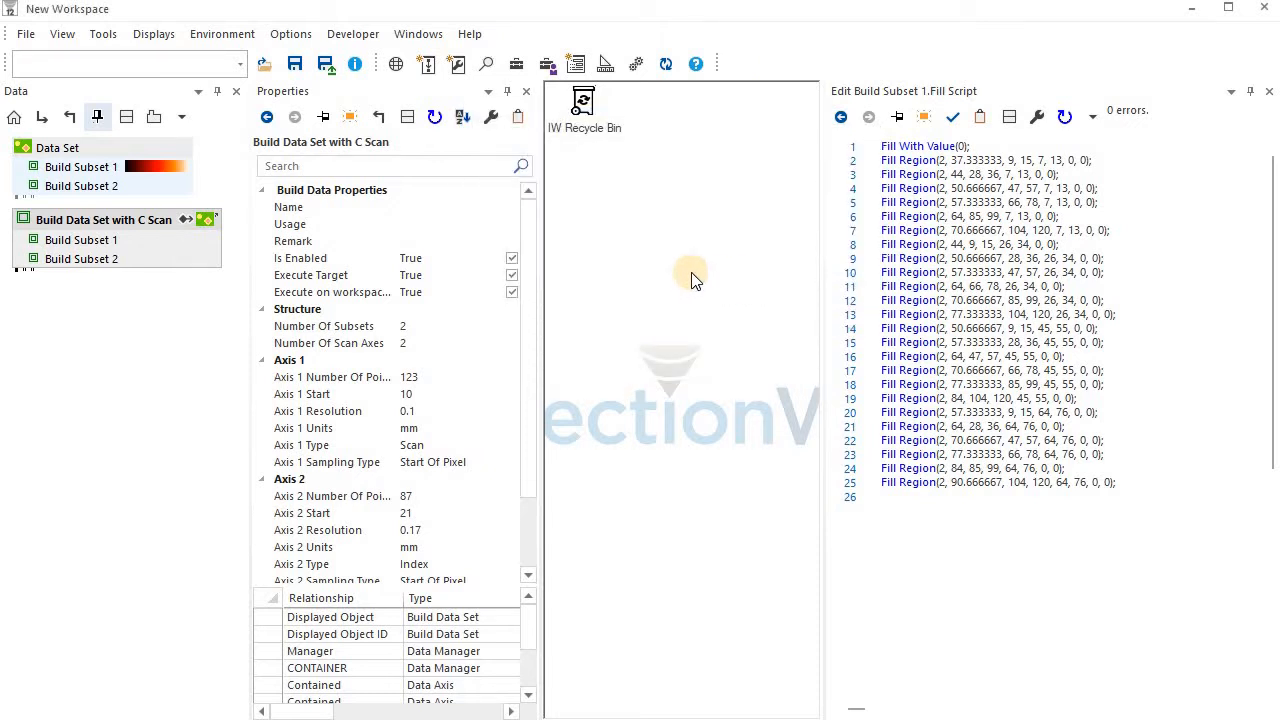
Step: Create a new User Interface window and enlarge it over the middle of the workspace
click(577, 65)
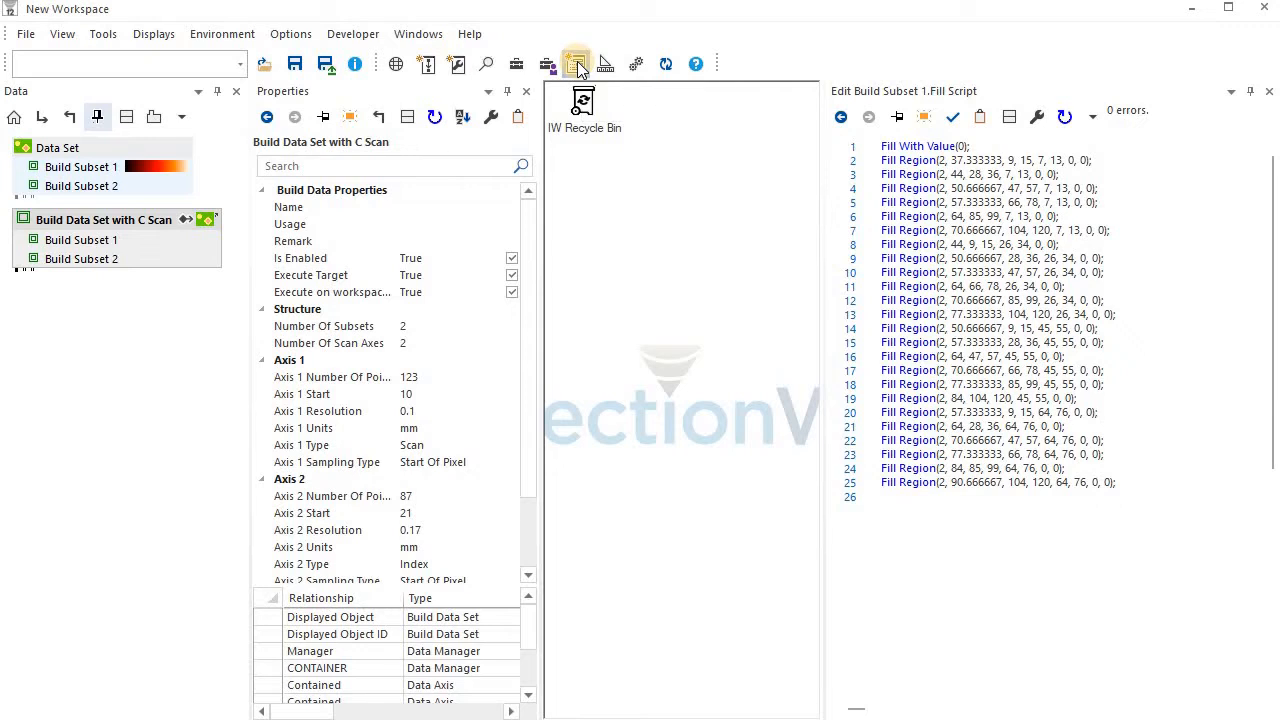
drag(675, 125, 462, 153)
drag(930, 492, 1078, 676)
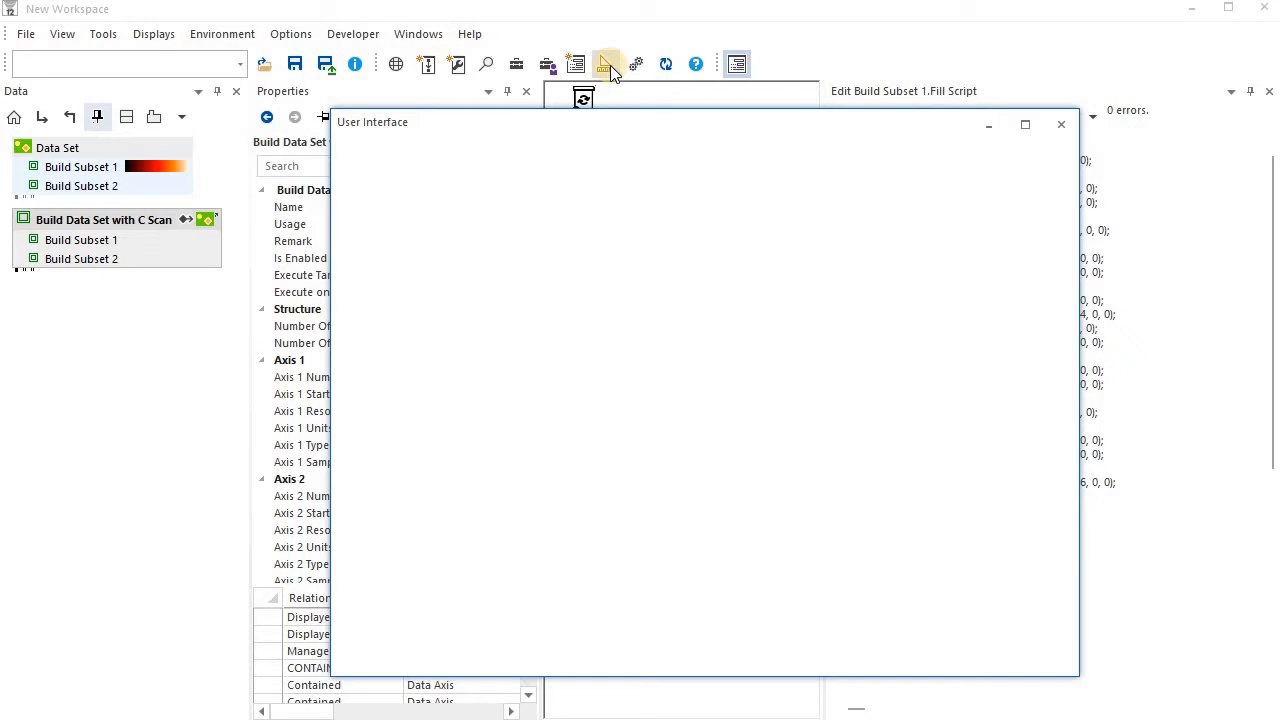
Step: Enter design mode and add a Data Viewer spanning the User Interface page, leaving a free strip above it
click(609, 65)
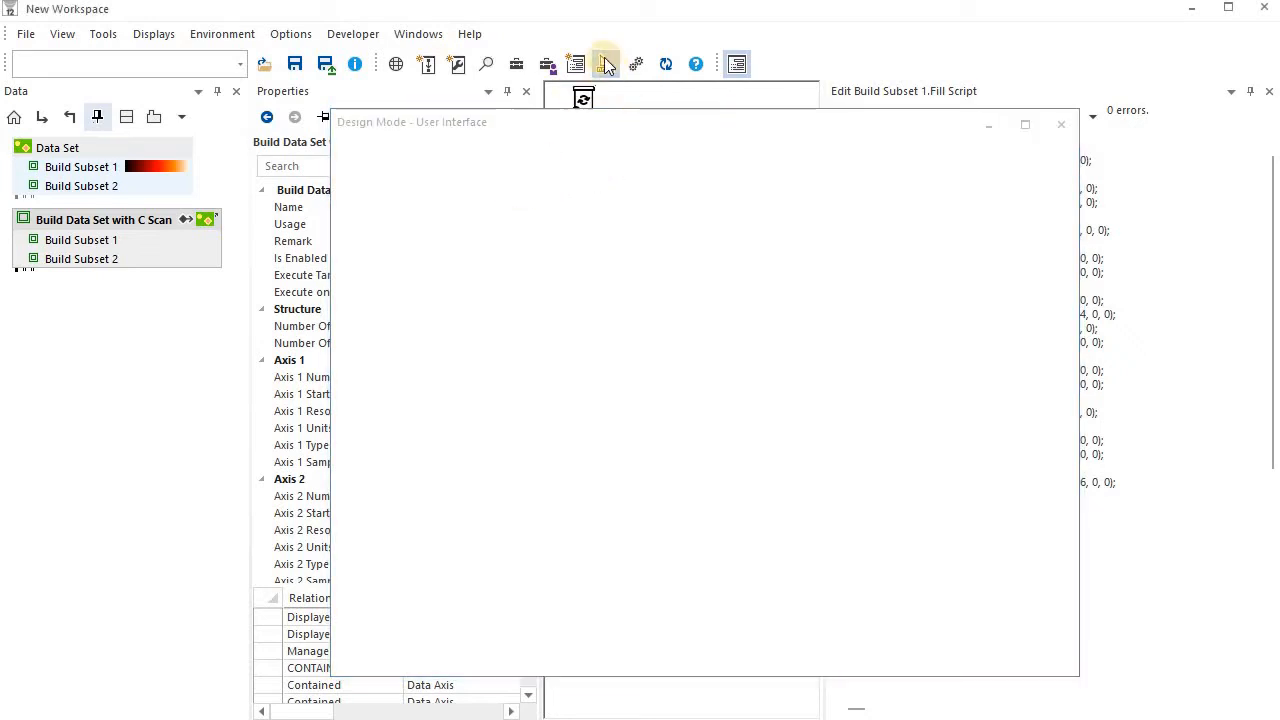
right_click(392, 184)
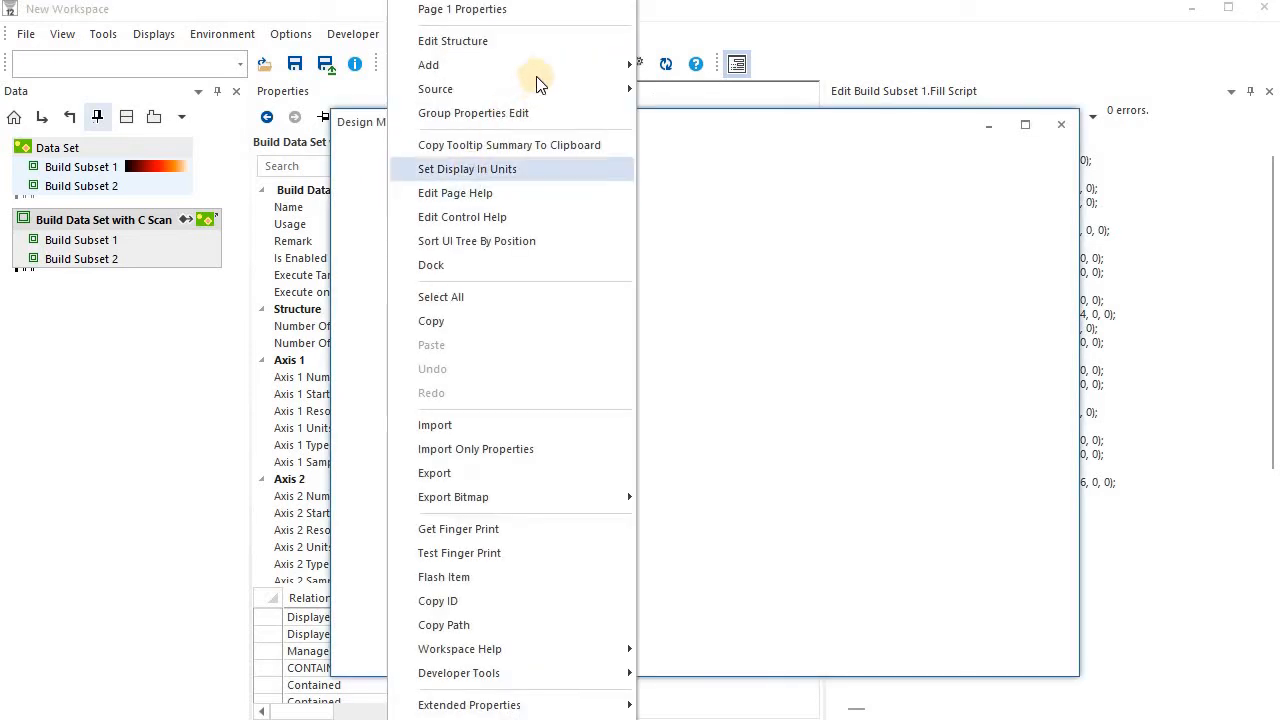
mouse_move(558, 75)
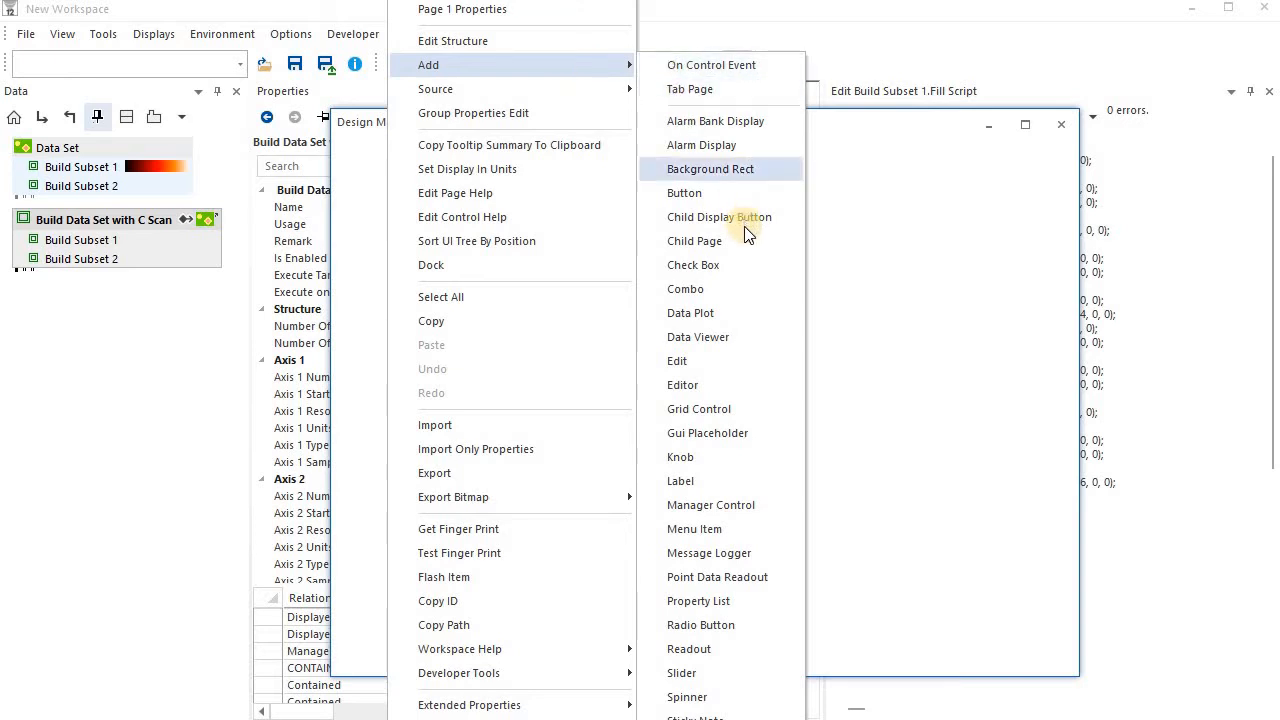
click(751, 337)
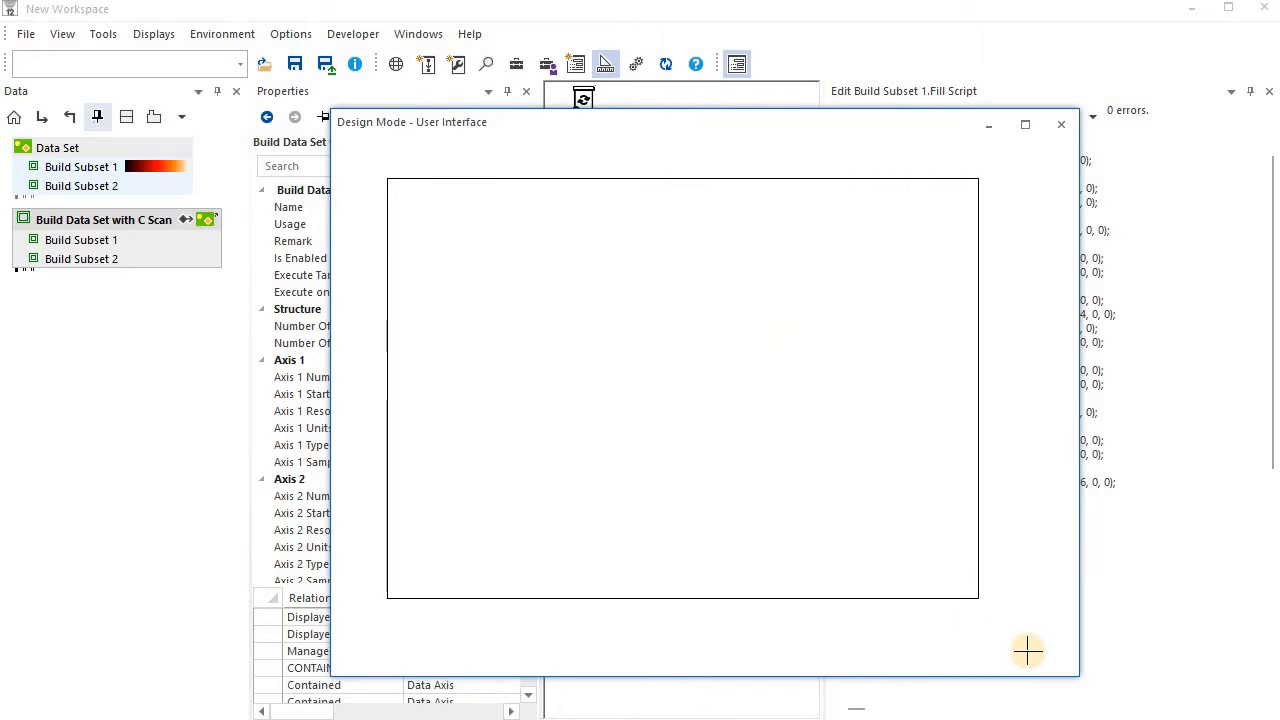
click(1061, 661)
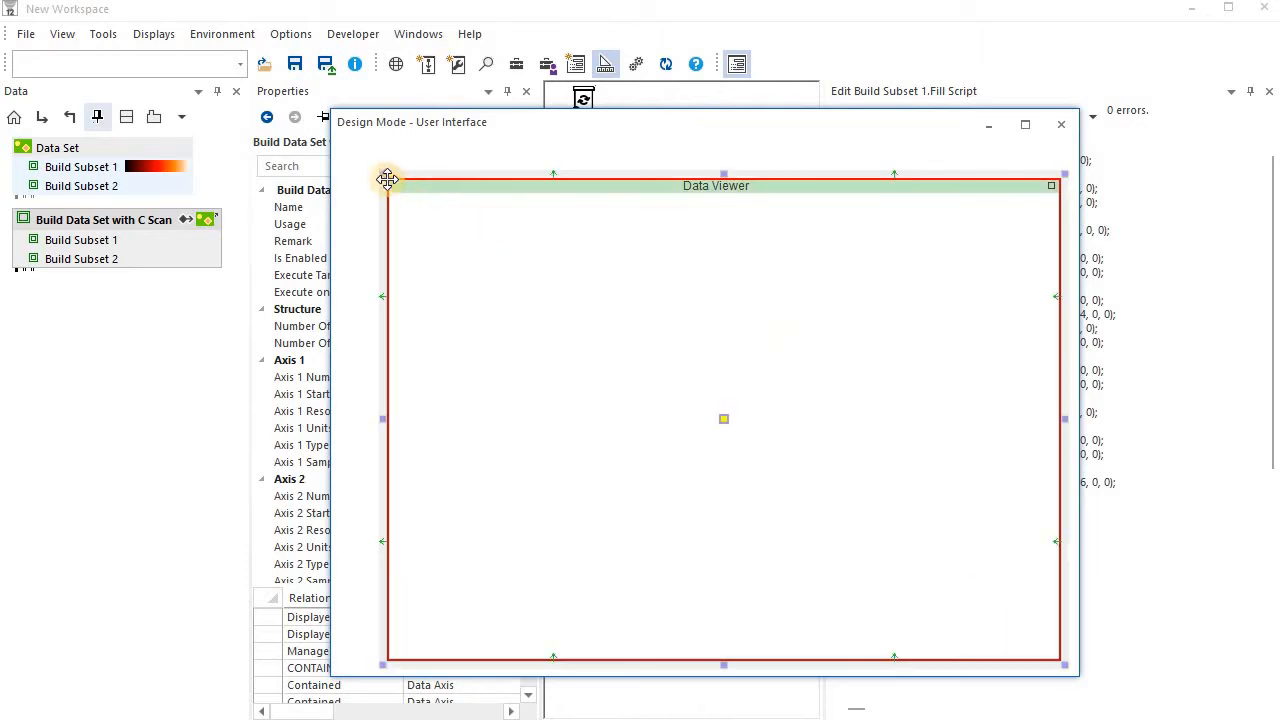
drag(387, 179, 346, 183)
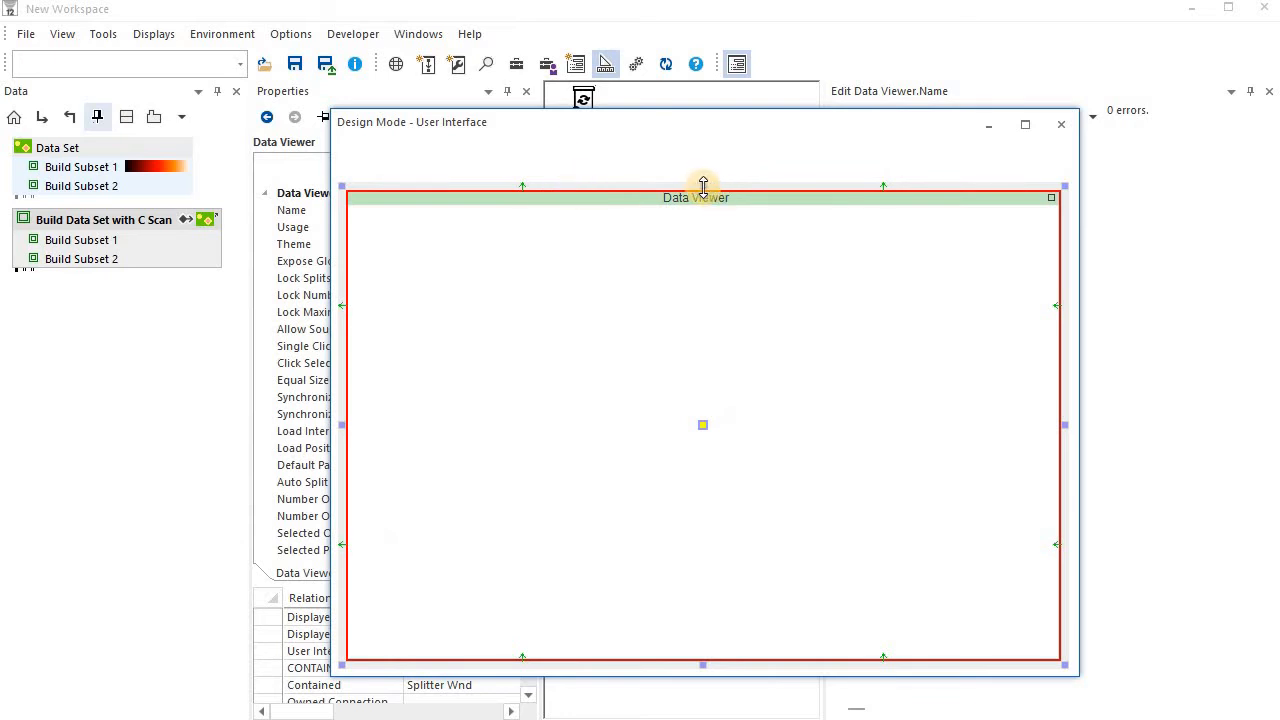
drag(703, 186, 676, 236)
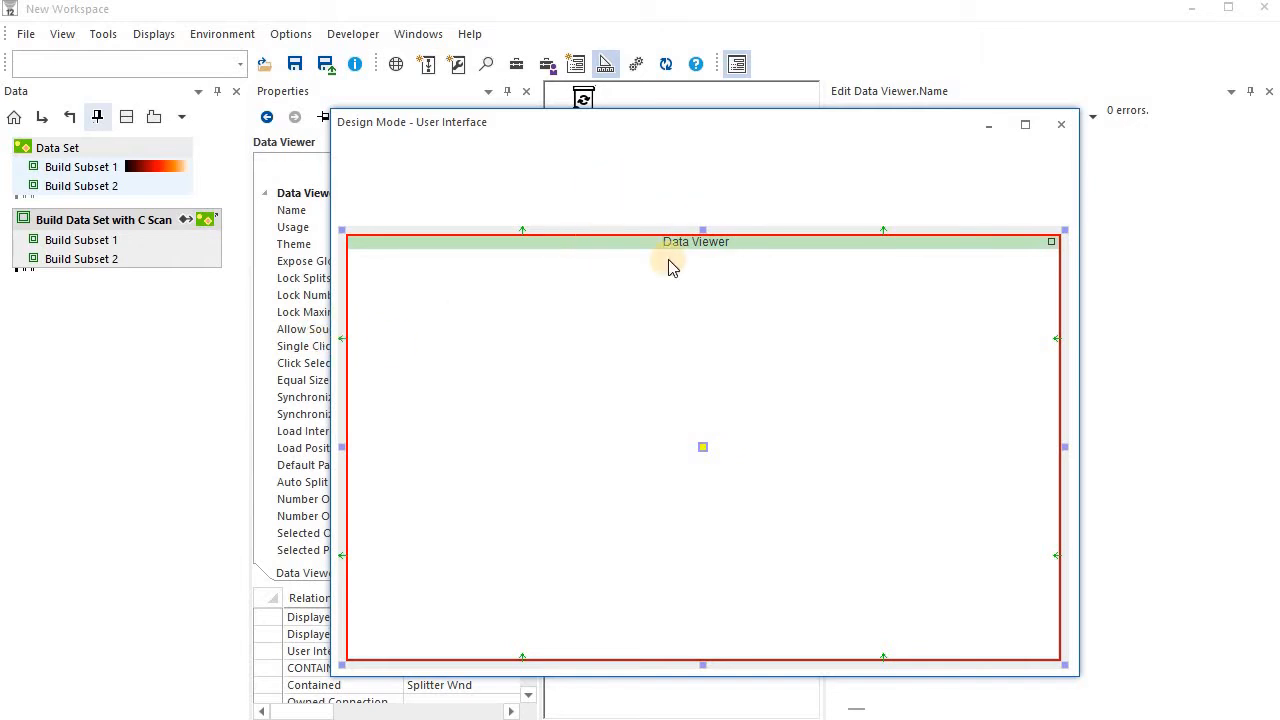
Step: Anchor the Data Viewer control to all sides of the page
right_click(651, 178)
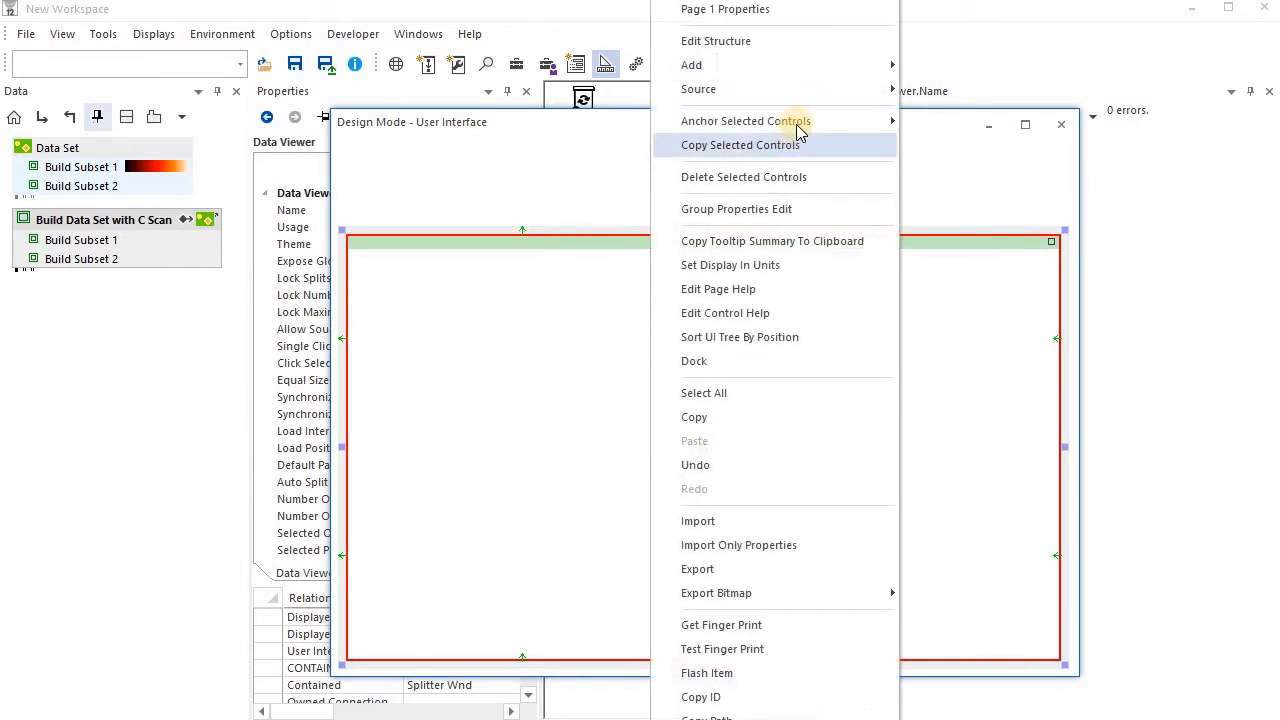
mouse_move(790, 121)
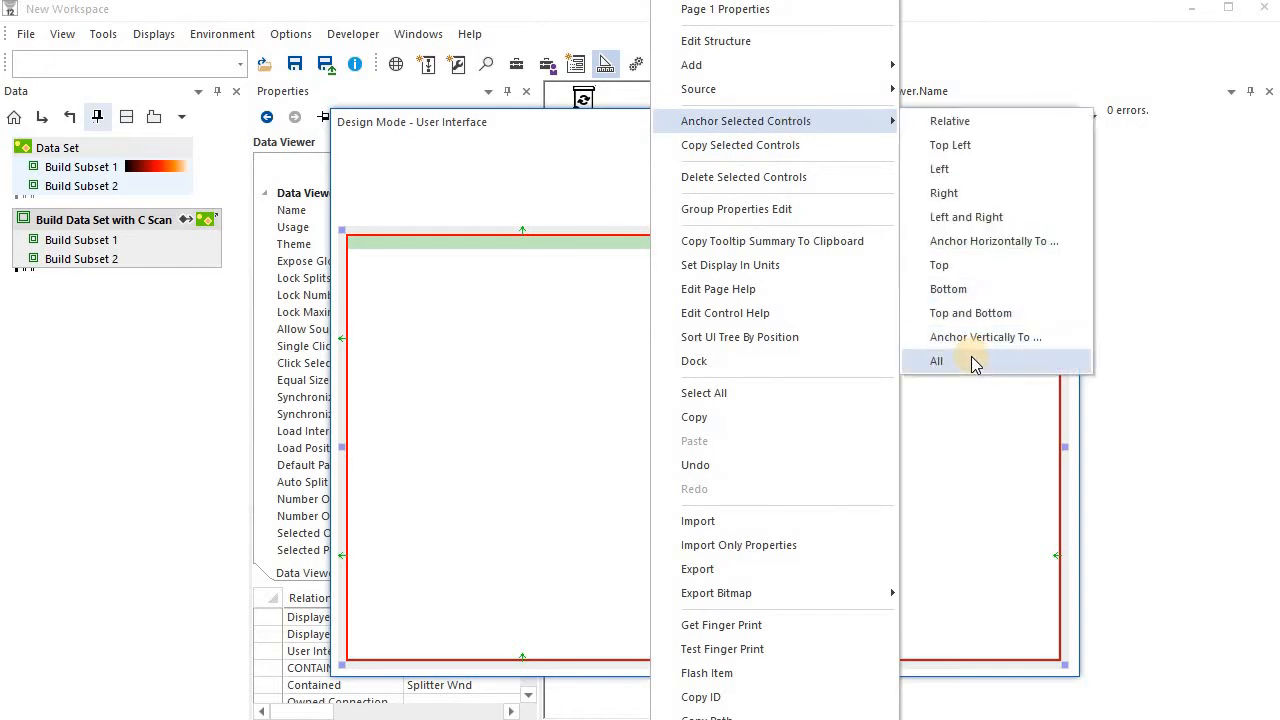
click(971, 360)
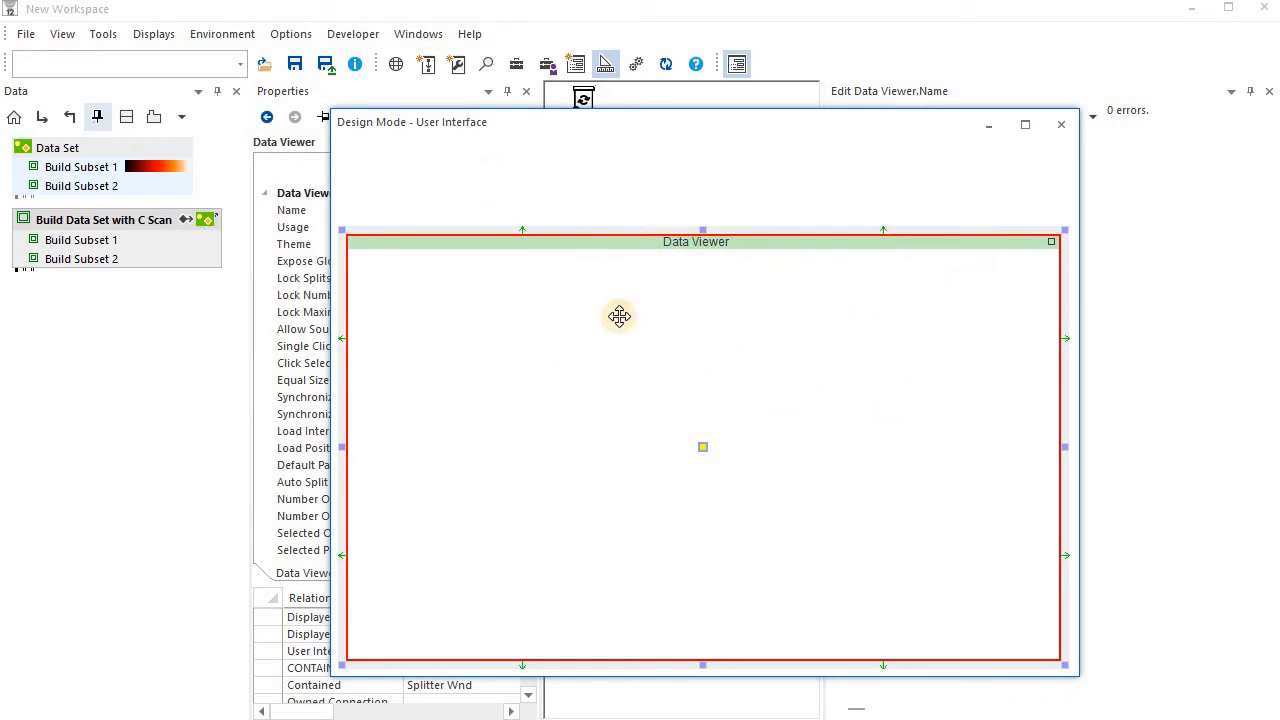
Step: Split the Data Viewer into 2 columns and 2 rows of panes and leave design mode
double_click(702, 314)
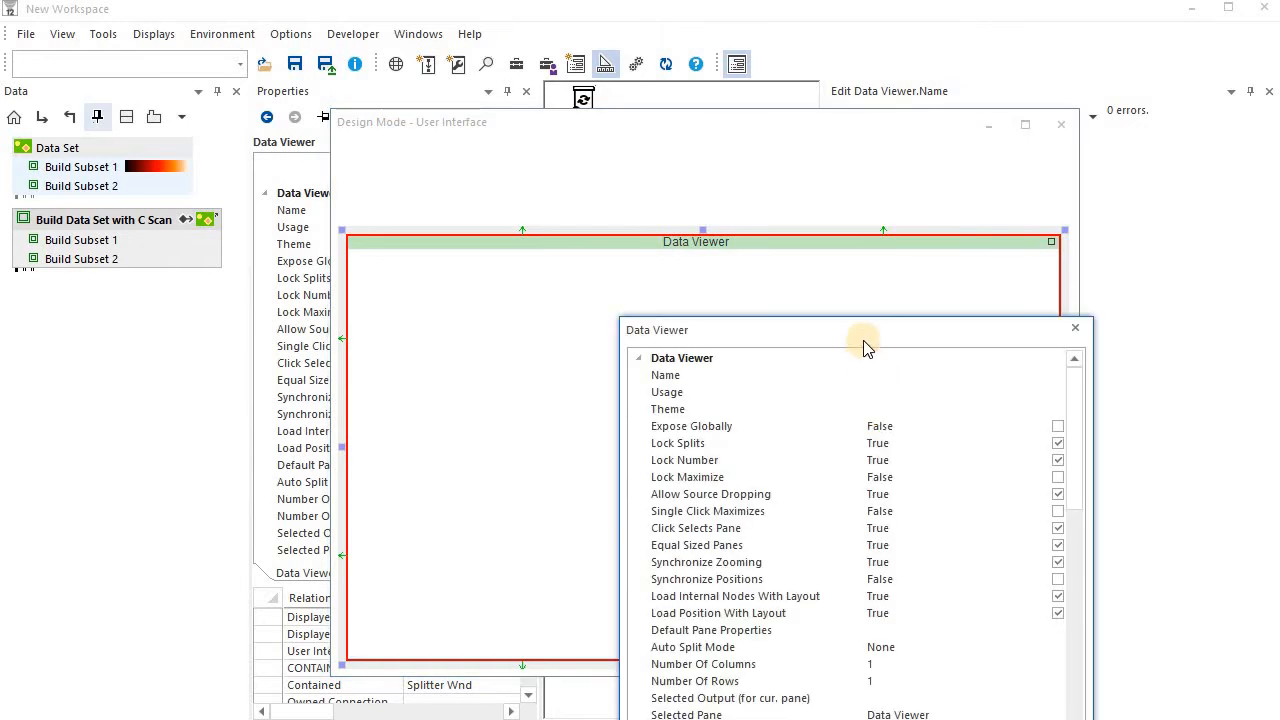
drag(863, 340, 787, 205)
click(777, 532)
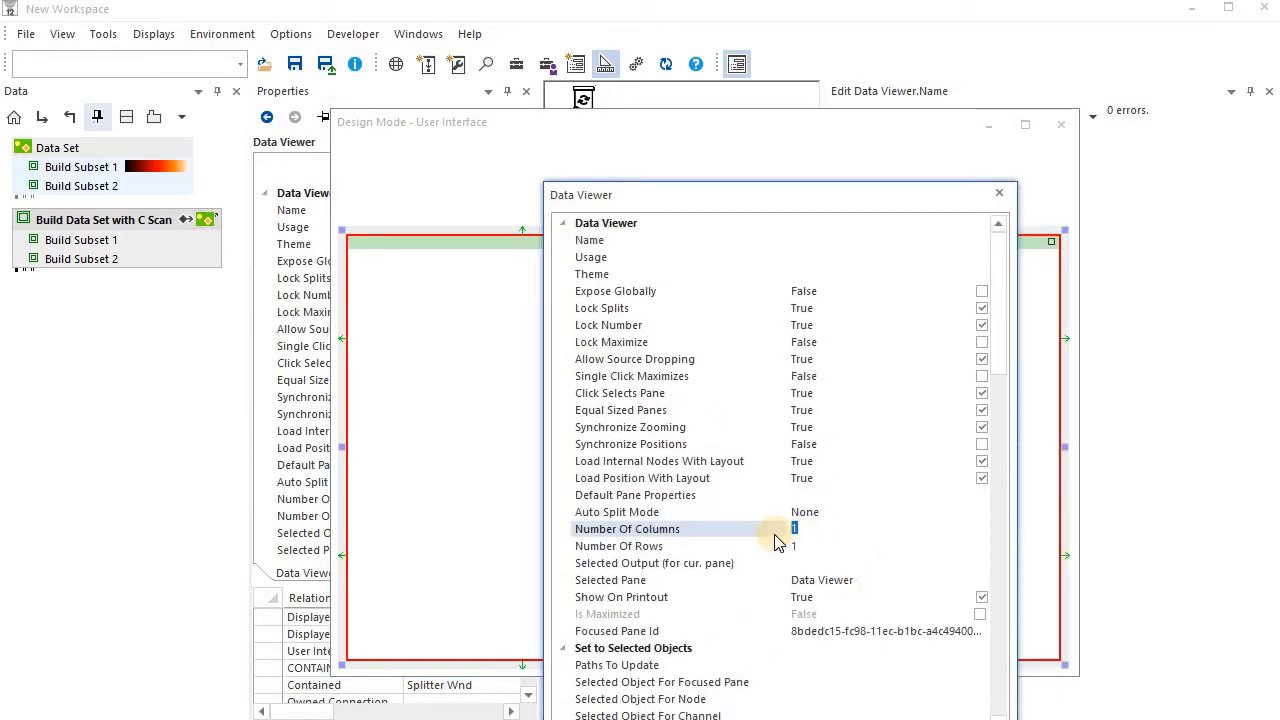
text(2)
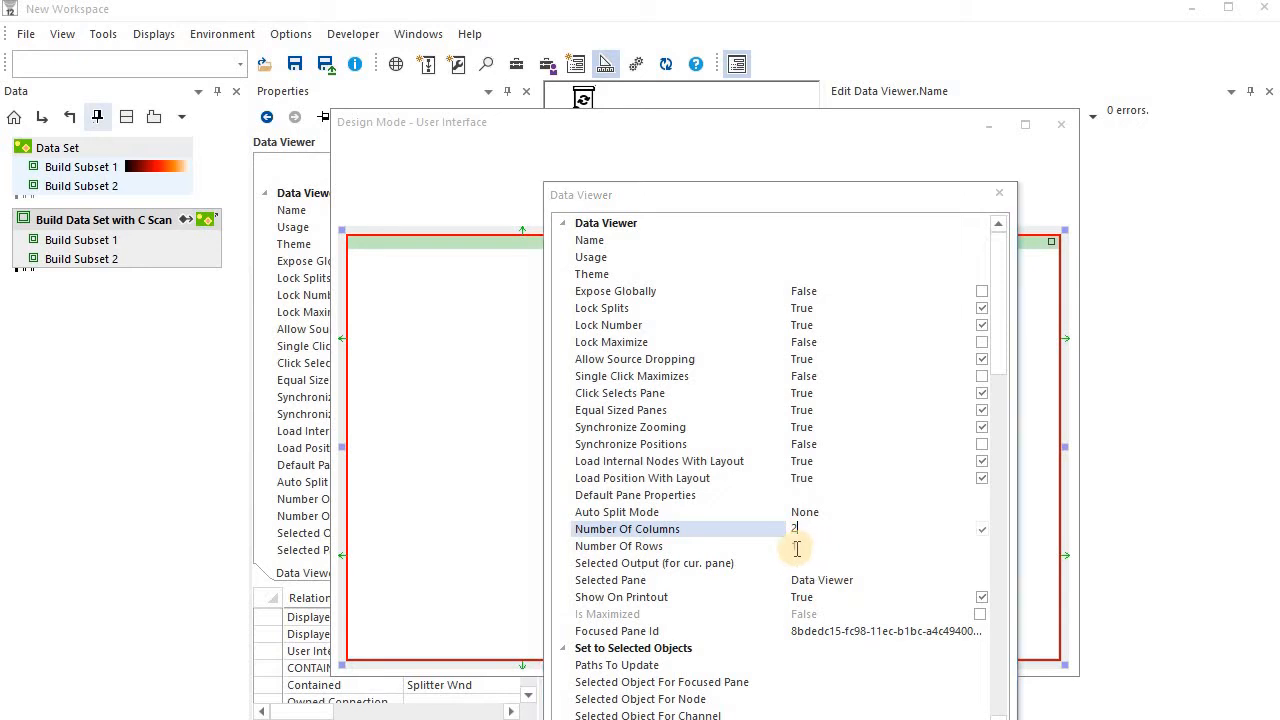
click(797, 545)
key(BackSpace)
text(2)
key(Return)
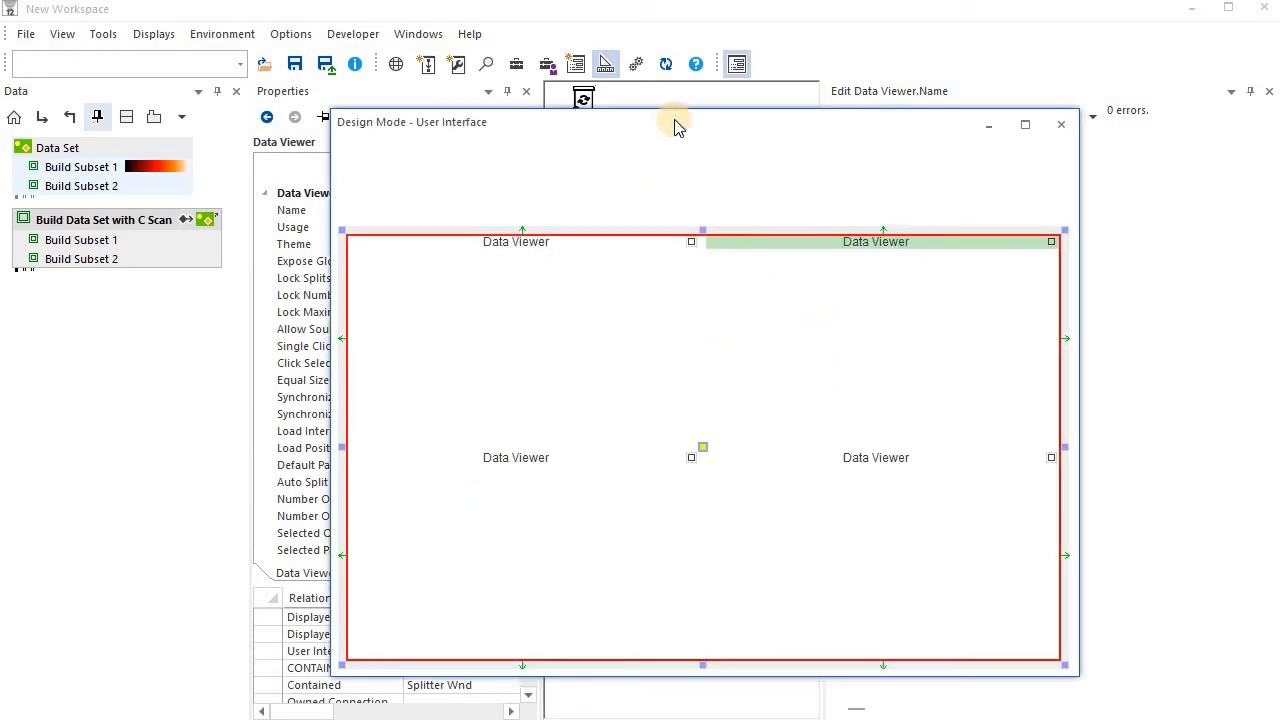
click(608, 68)
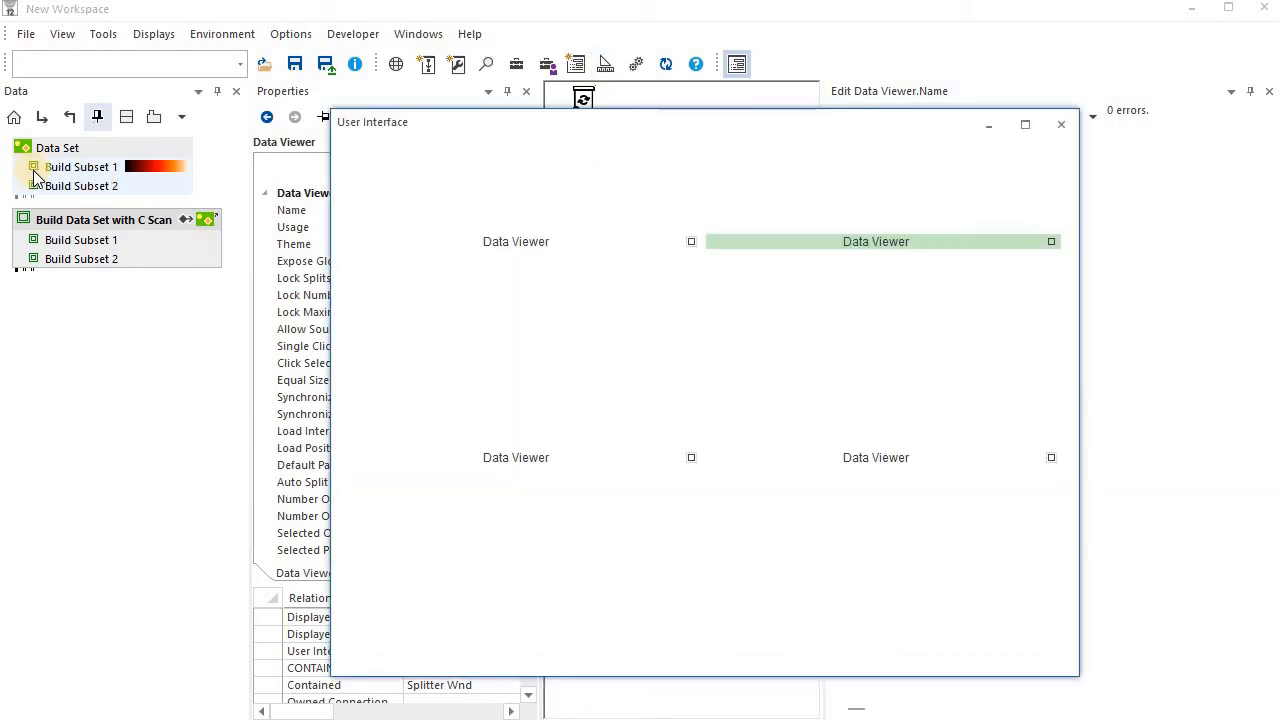
Step: Show the Data Set's Build Subset 1 in the upper-left viewer pane and Build Subset 2 in the upper-right pane, maximizing the latter
drag(40, 171, 418, 380)
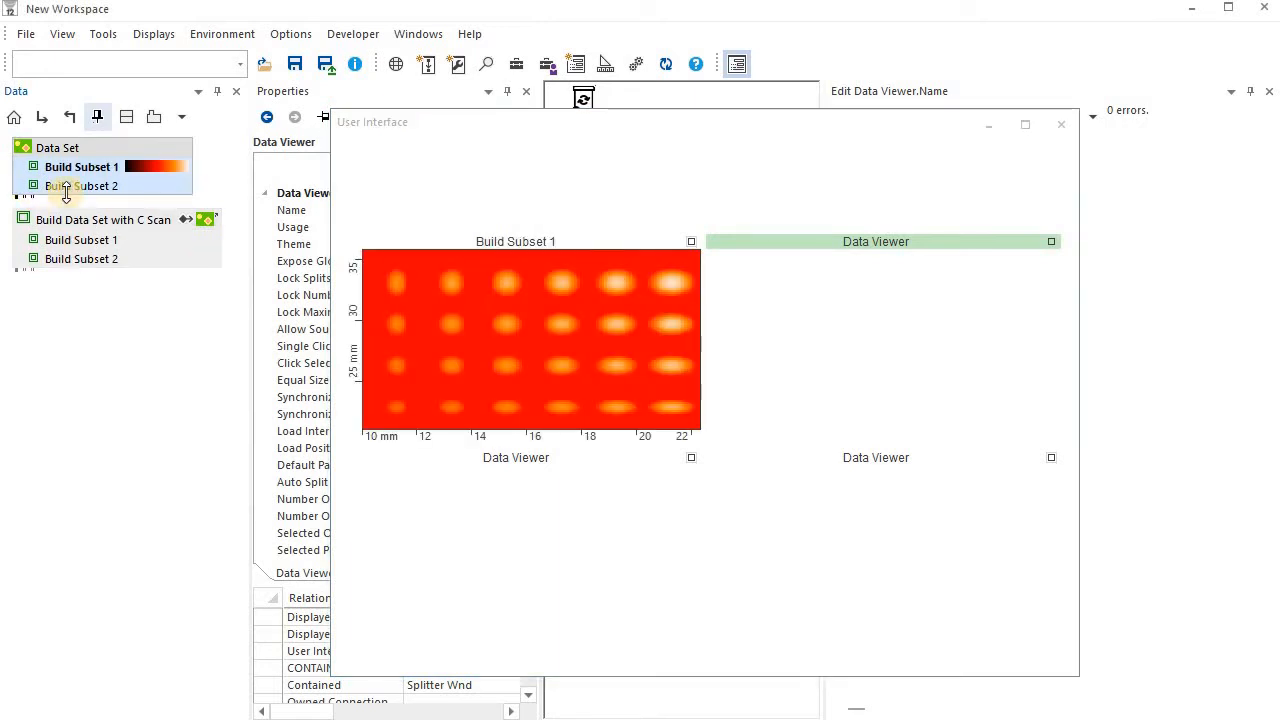
drag(70, 188, 982, 414)
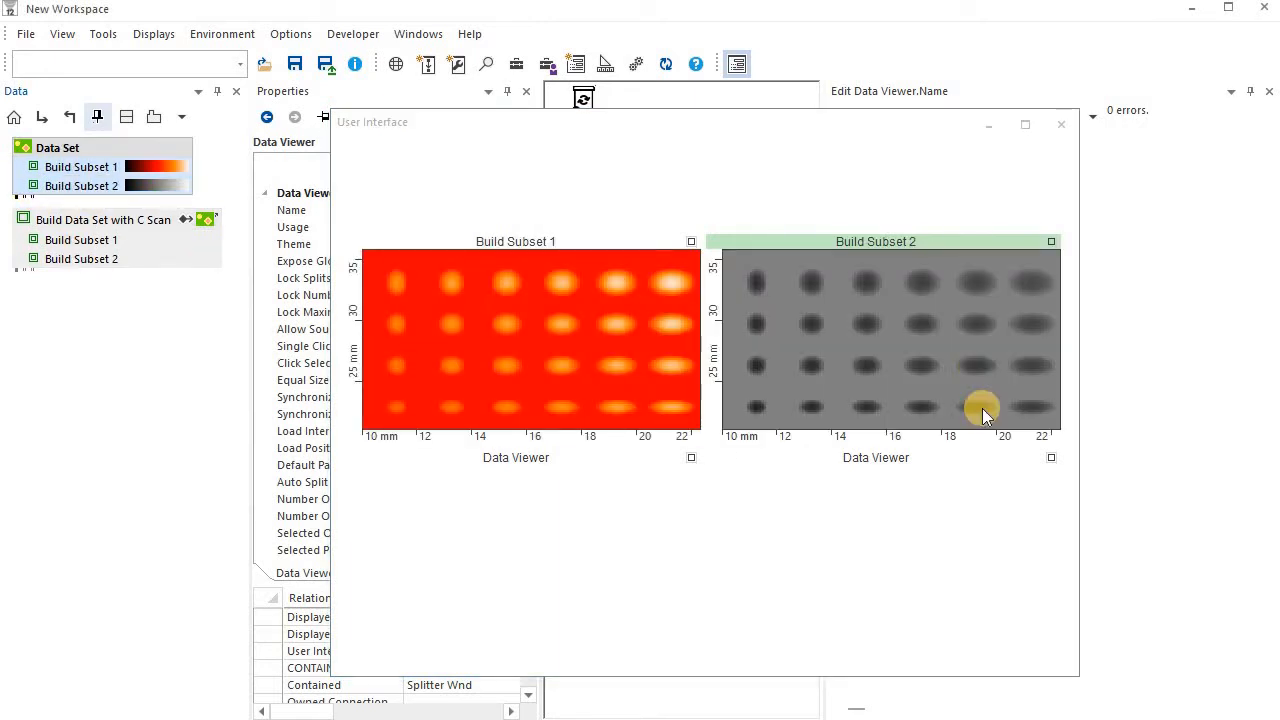
double_click(879, 242)
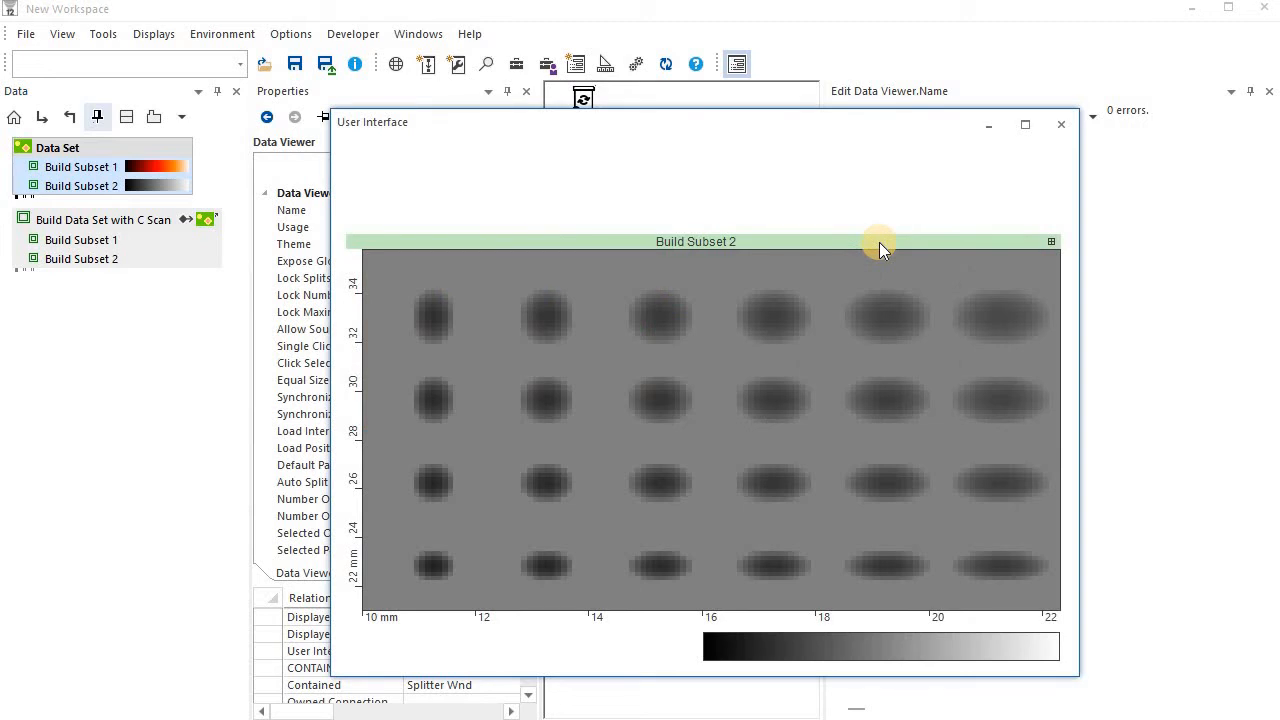
Step: Toggle the Build Subset 2 pane between maximized and normal size, finishing with all four viewer panes shown
double_click(879, 242)
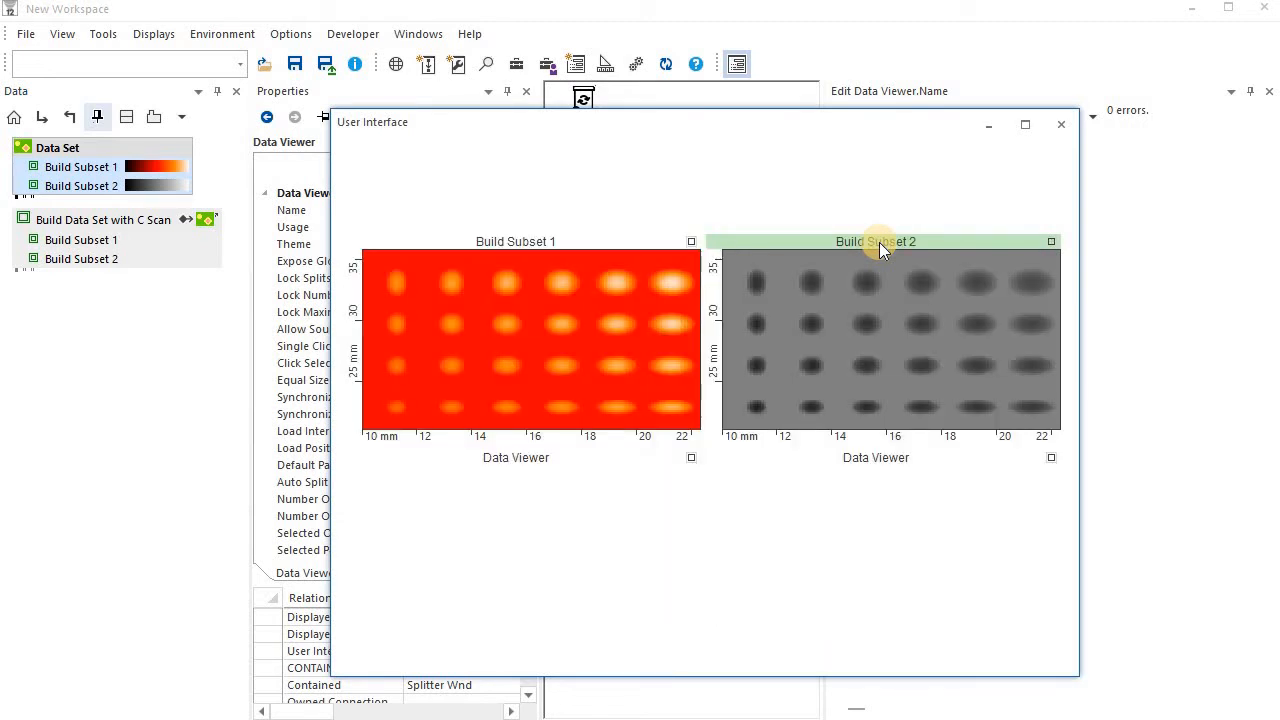
double_click(879, 242)
click(1051, 241)
click(1051, 241)
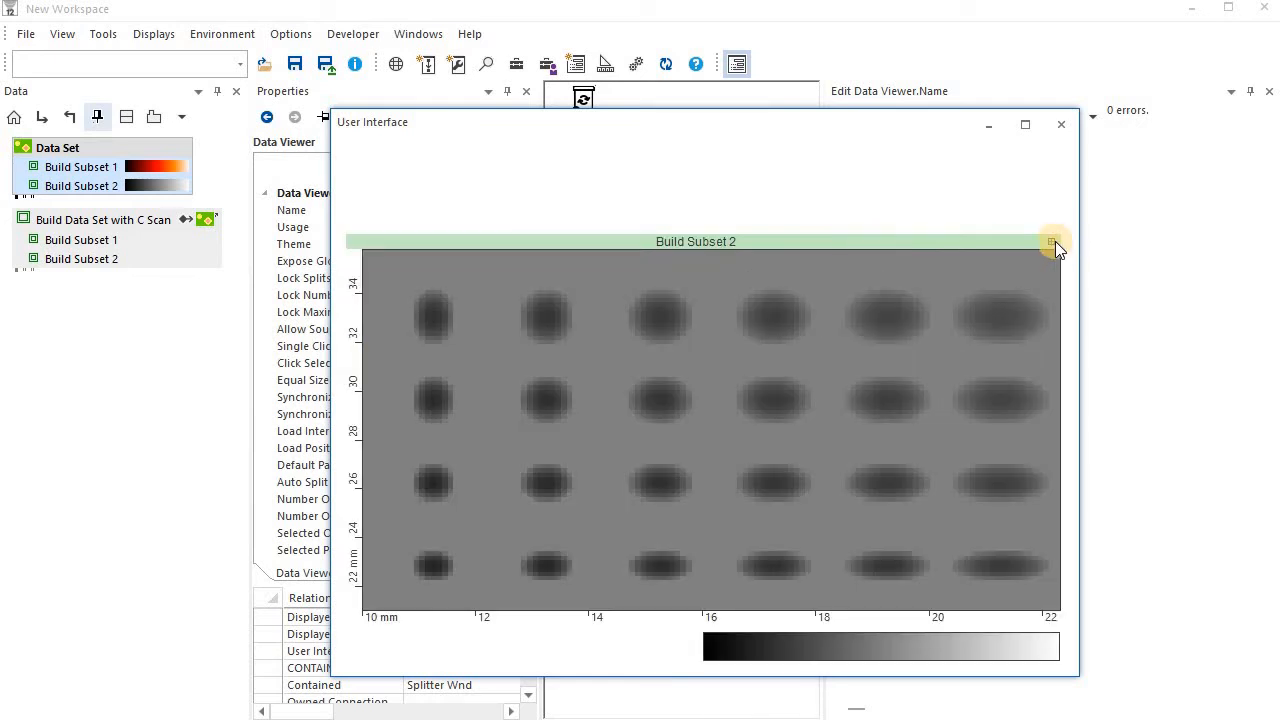
click(1051, 241)
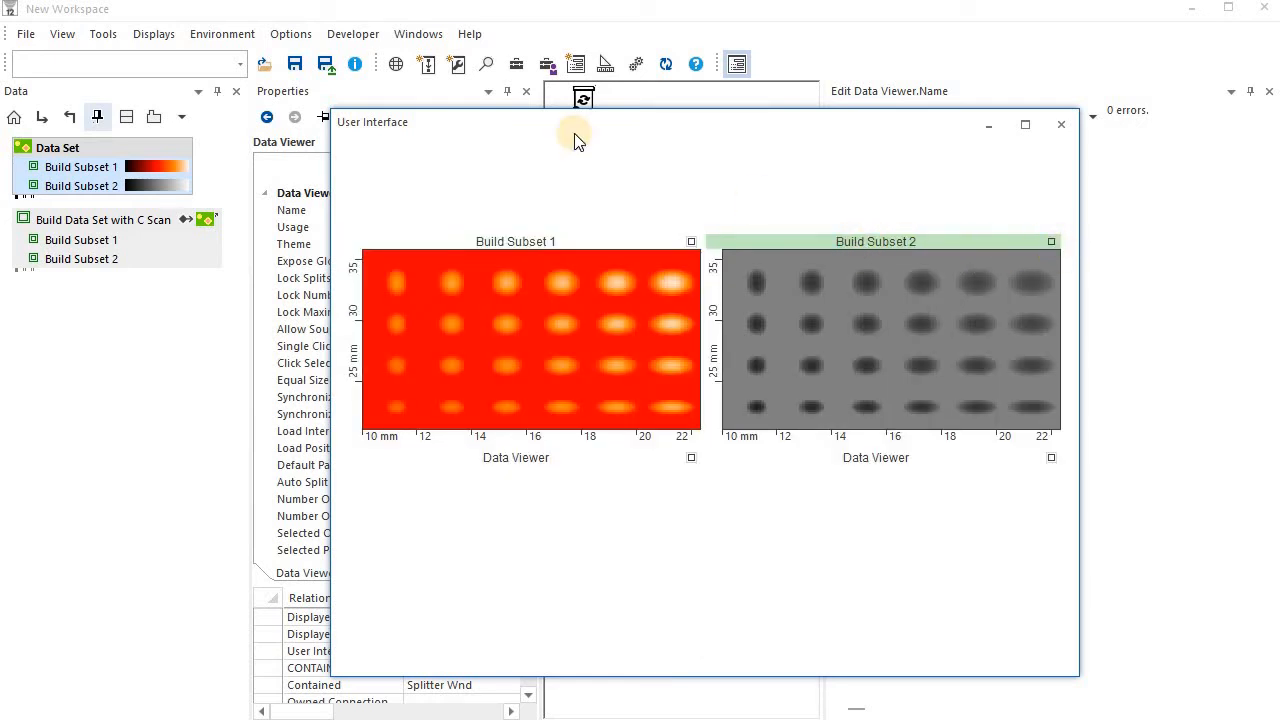
Step: In design mode, turn off Lock Splits and Lock Number for the Data Viewer, then return to normal mode
click(603, 67)
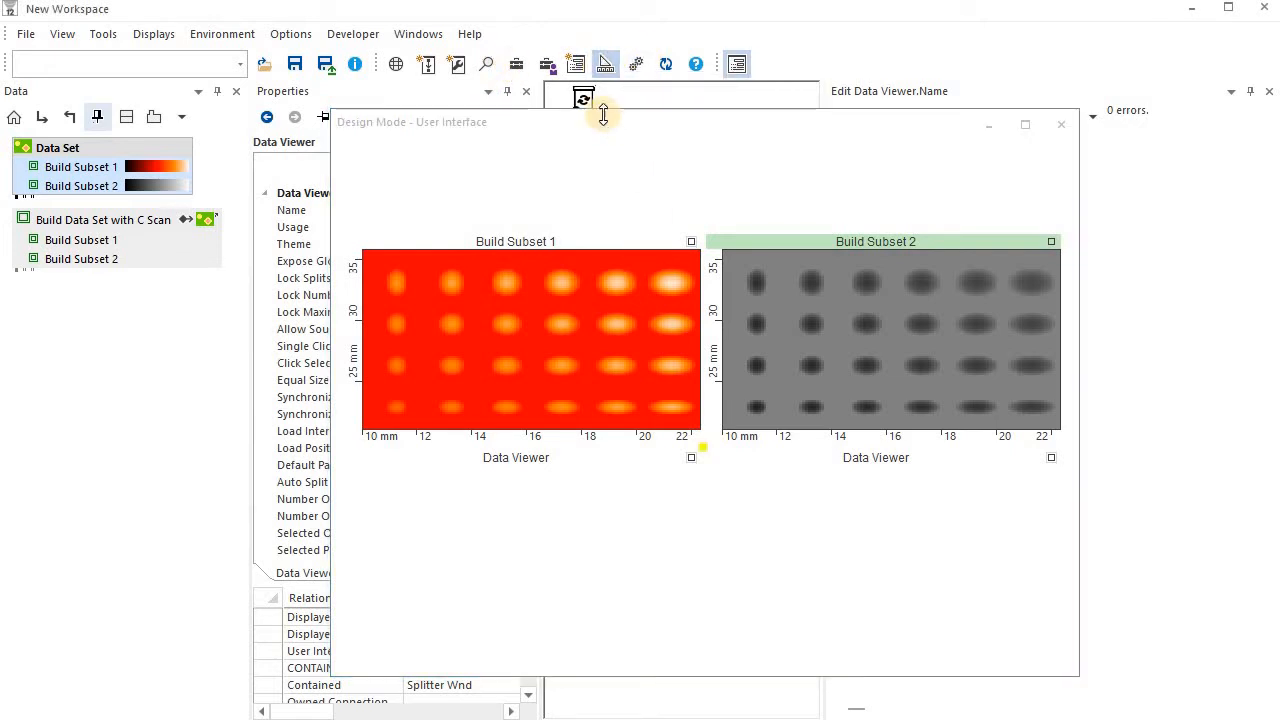
double_click(656, 332)
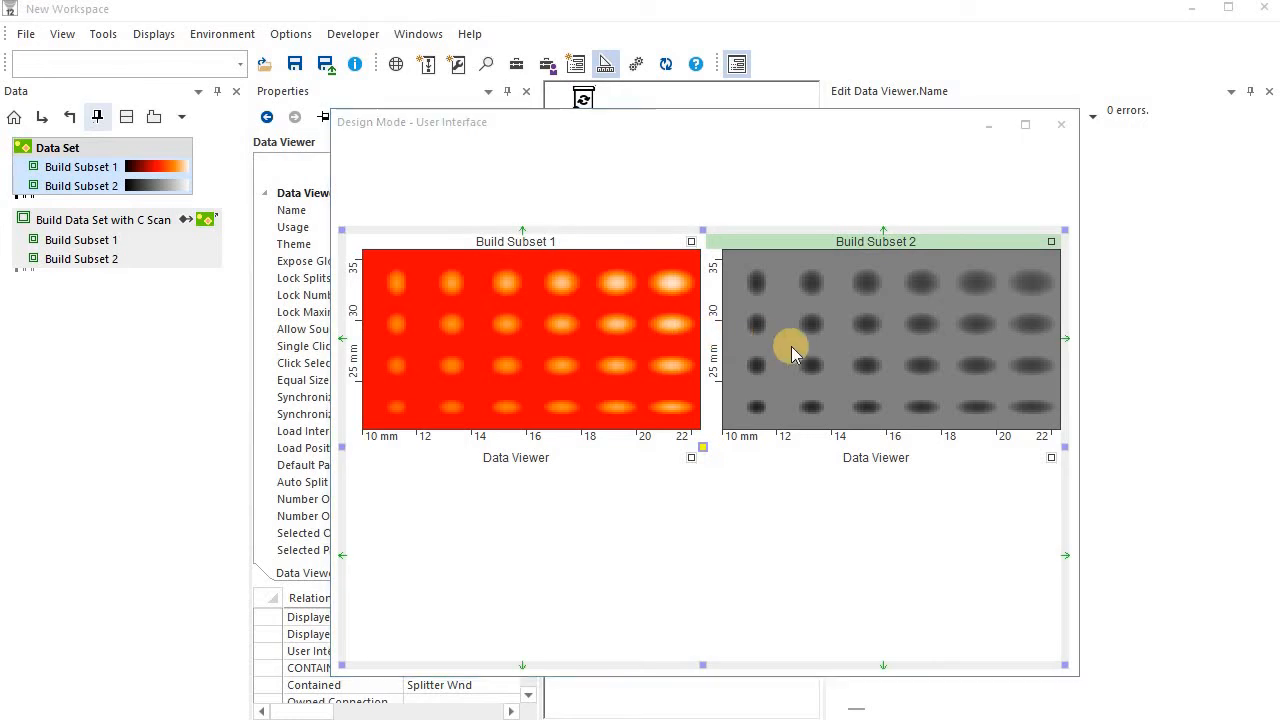
drag(800, 355, 636, 163)
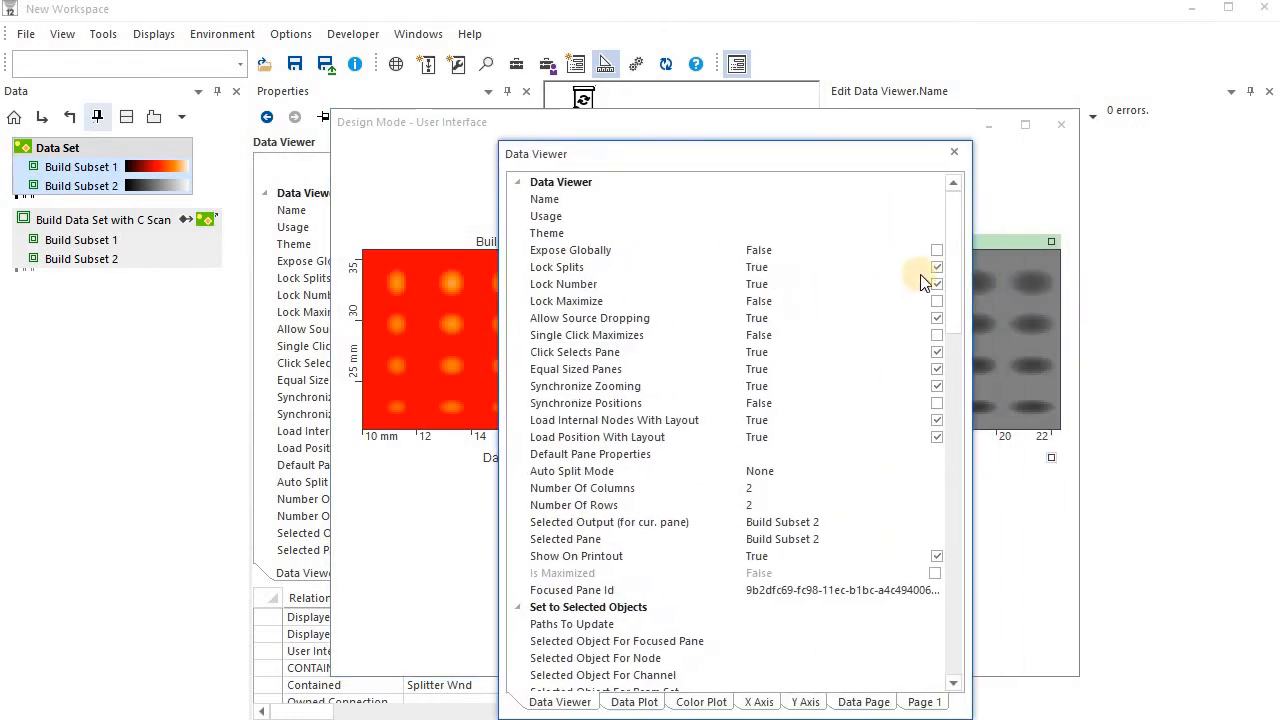
click(938, 270)
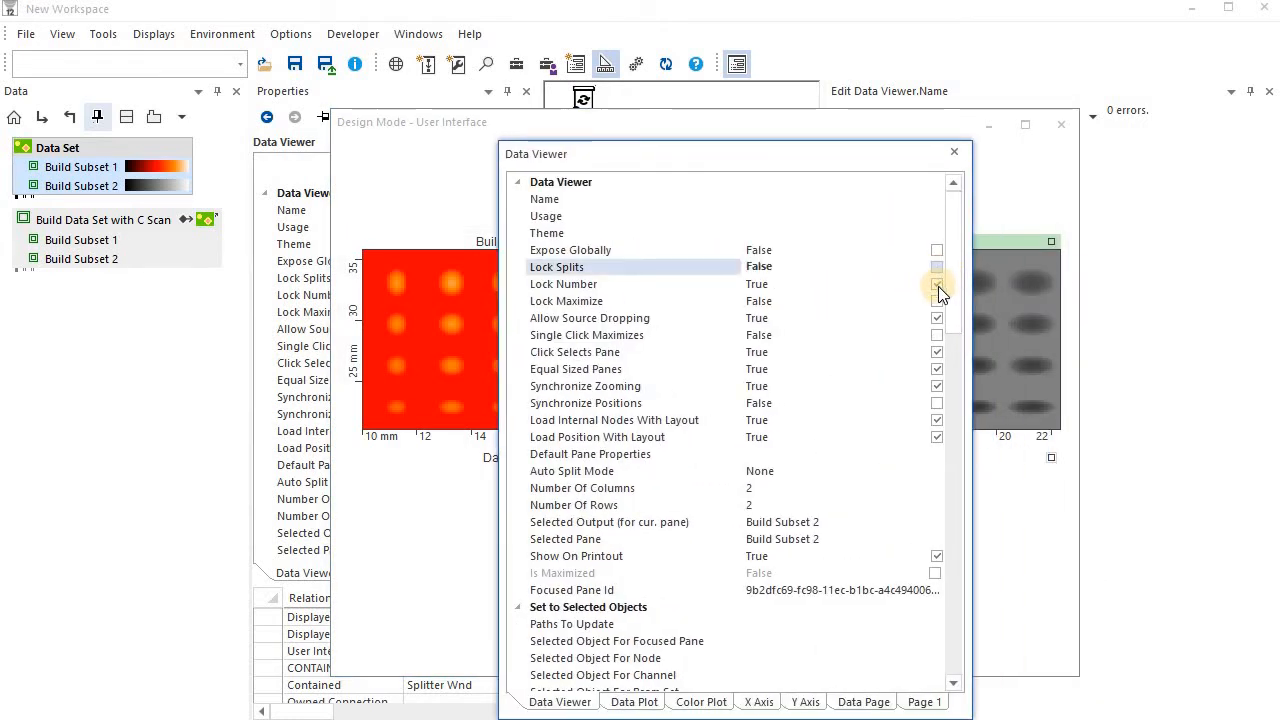
click(938, 286)
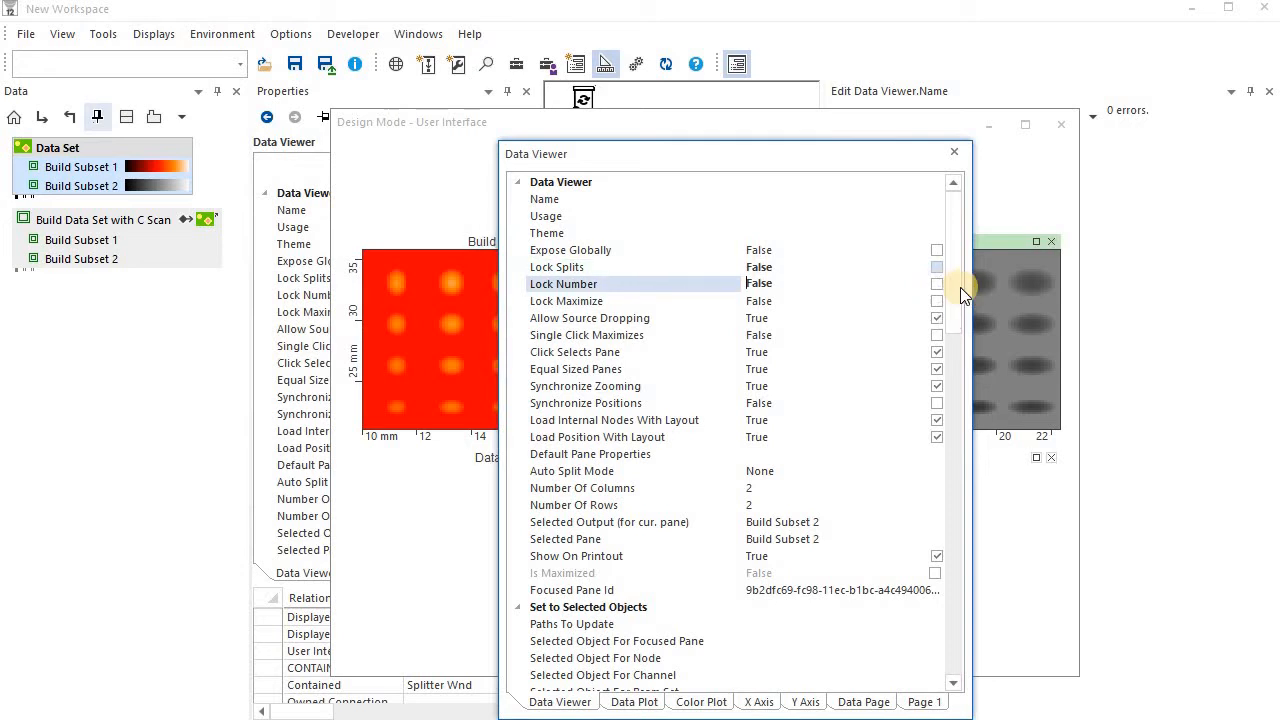
click(956, 156)
click(603, 63)
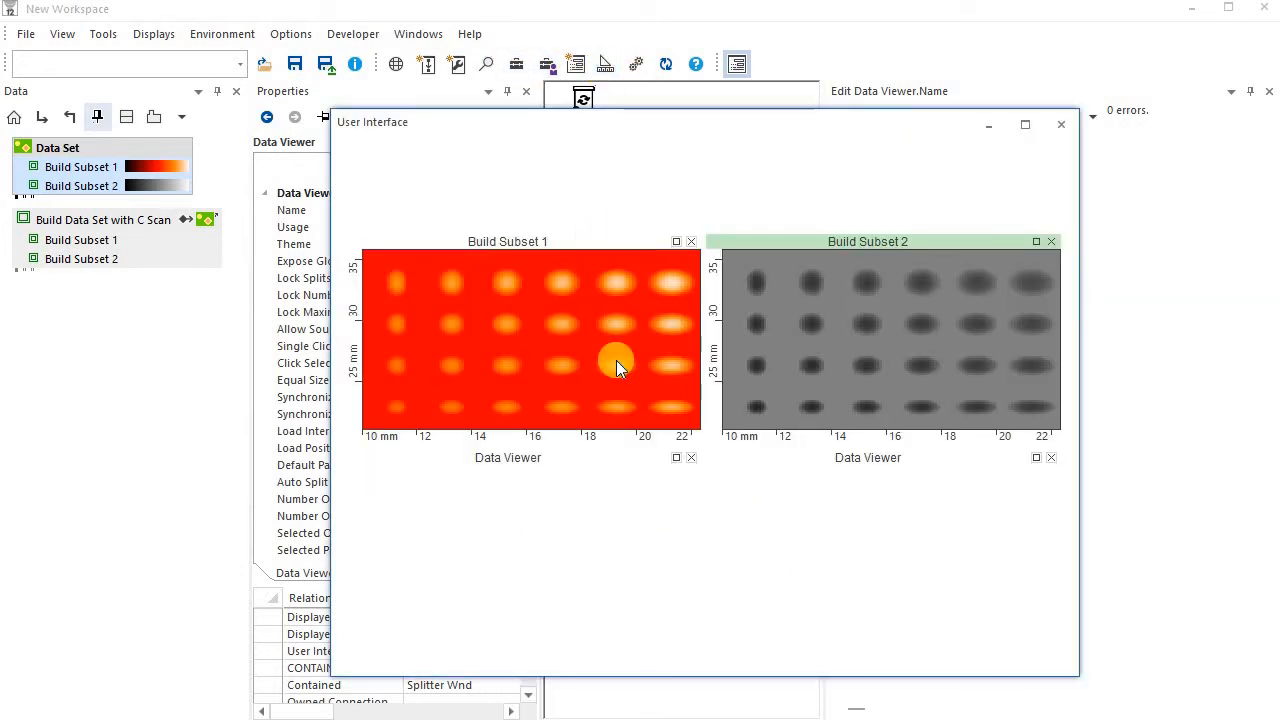
Step: Close the empty lower viewer panes and swap the positions of the Build Subset 1 and Build Subset 2 panes
click(691, 457)
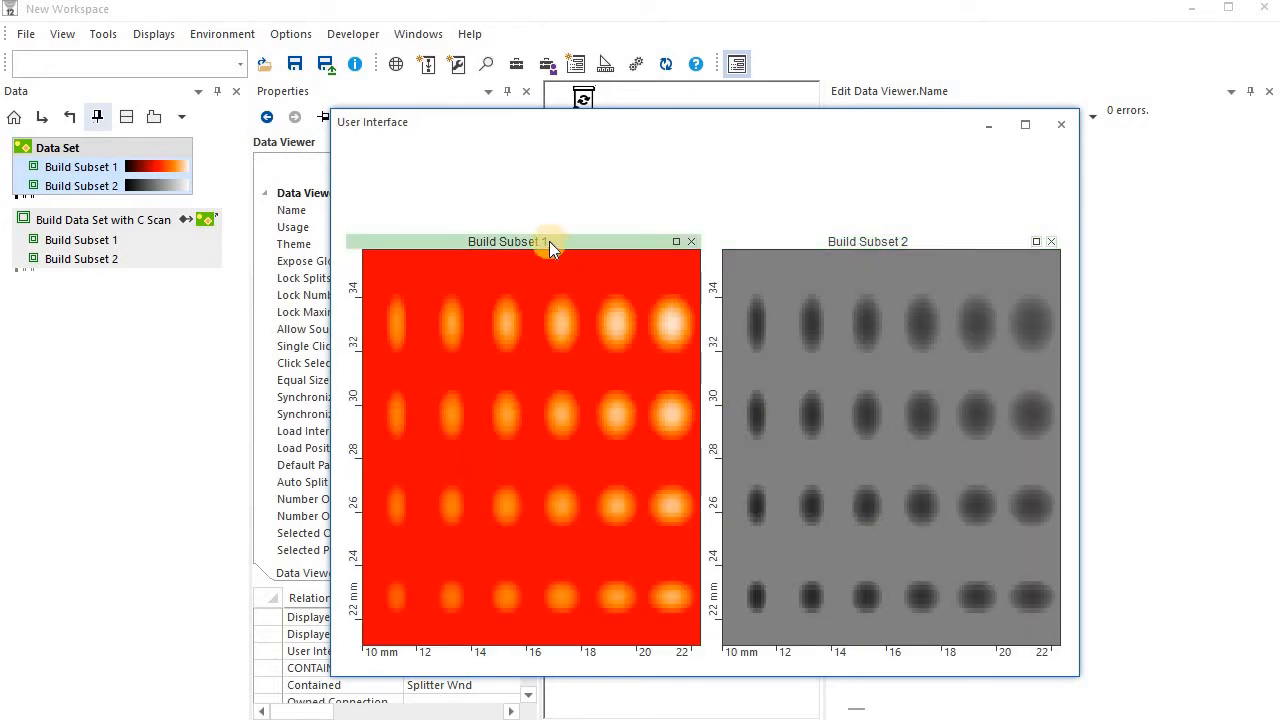
drag(549, 247, 836, 267)
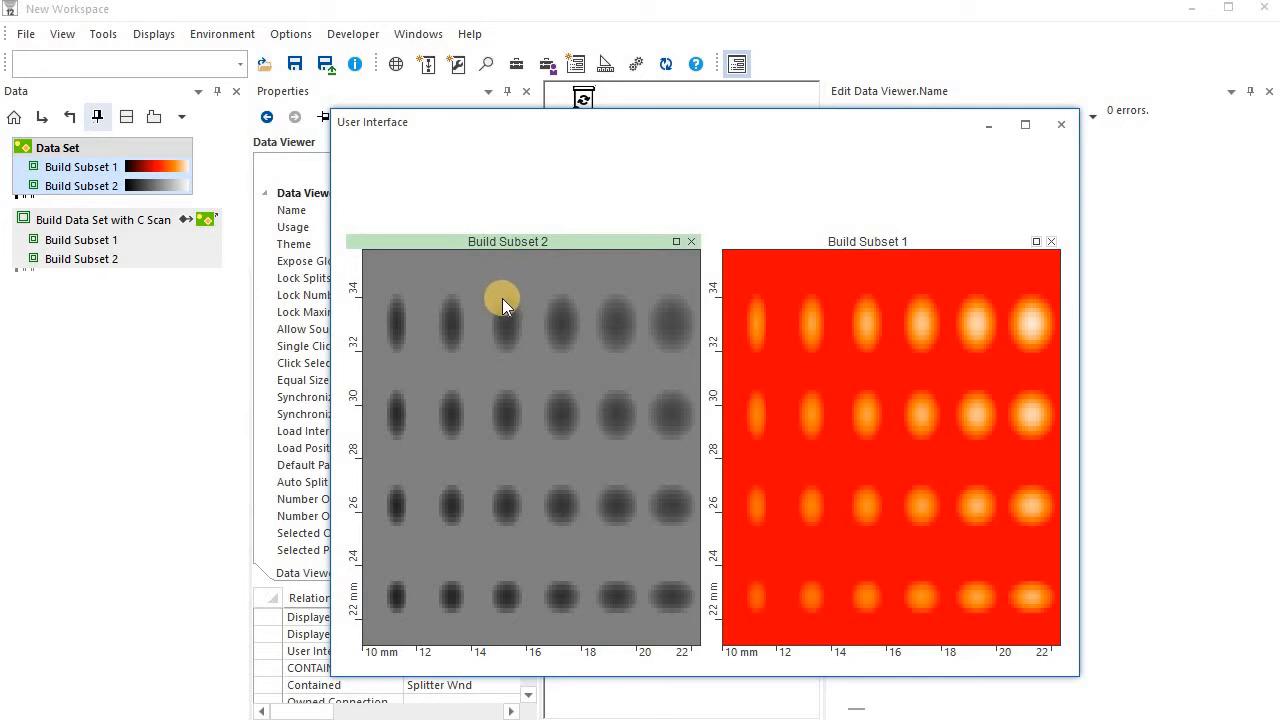
Step: Add a row of empty panes below the two subset panes in the Data Viewer
right_click(586, 247)
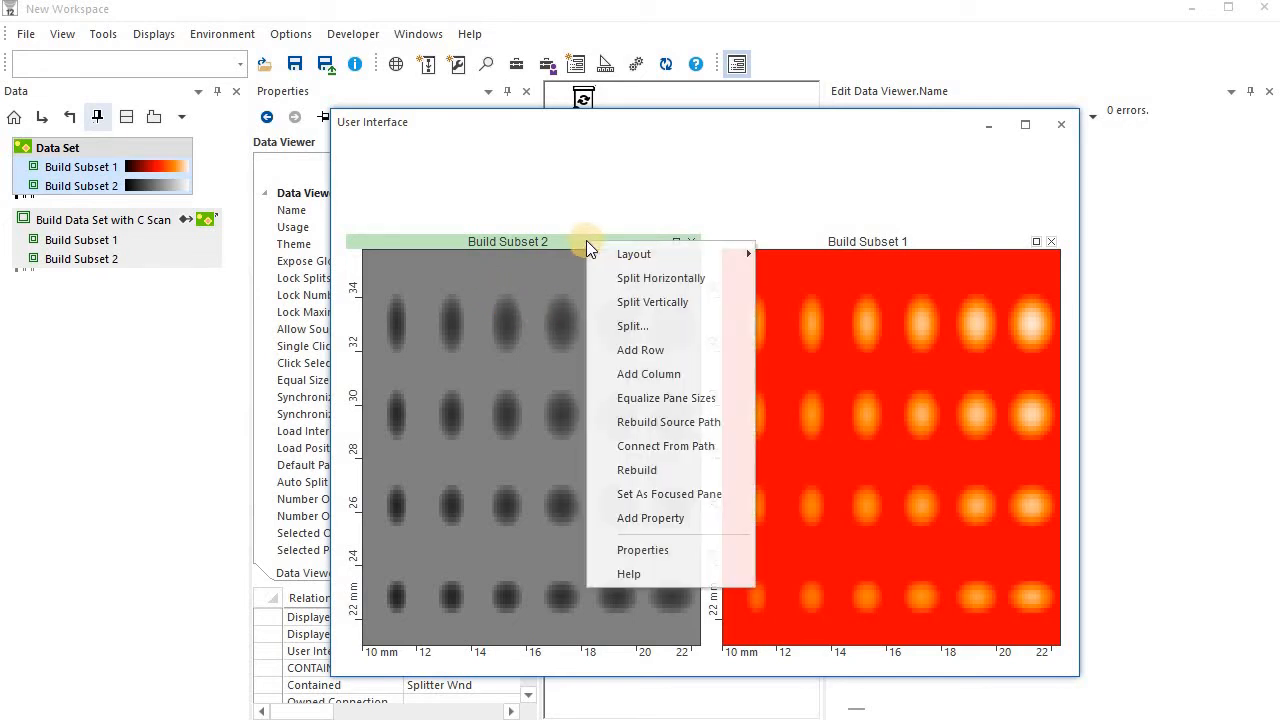
click(701, 351)
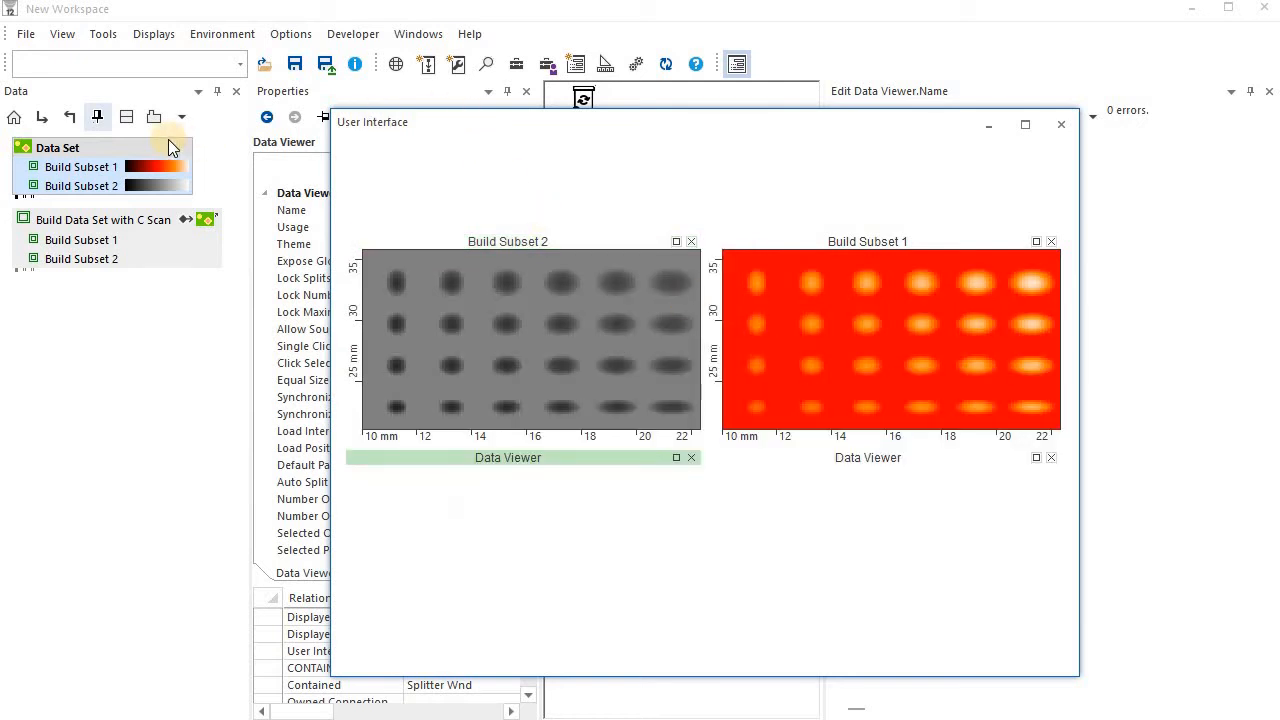
Step: Search the toolbox for GAIN and add the Adjust Gain processor to the Data Set
click(516, 64)
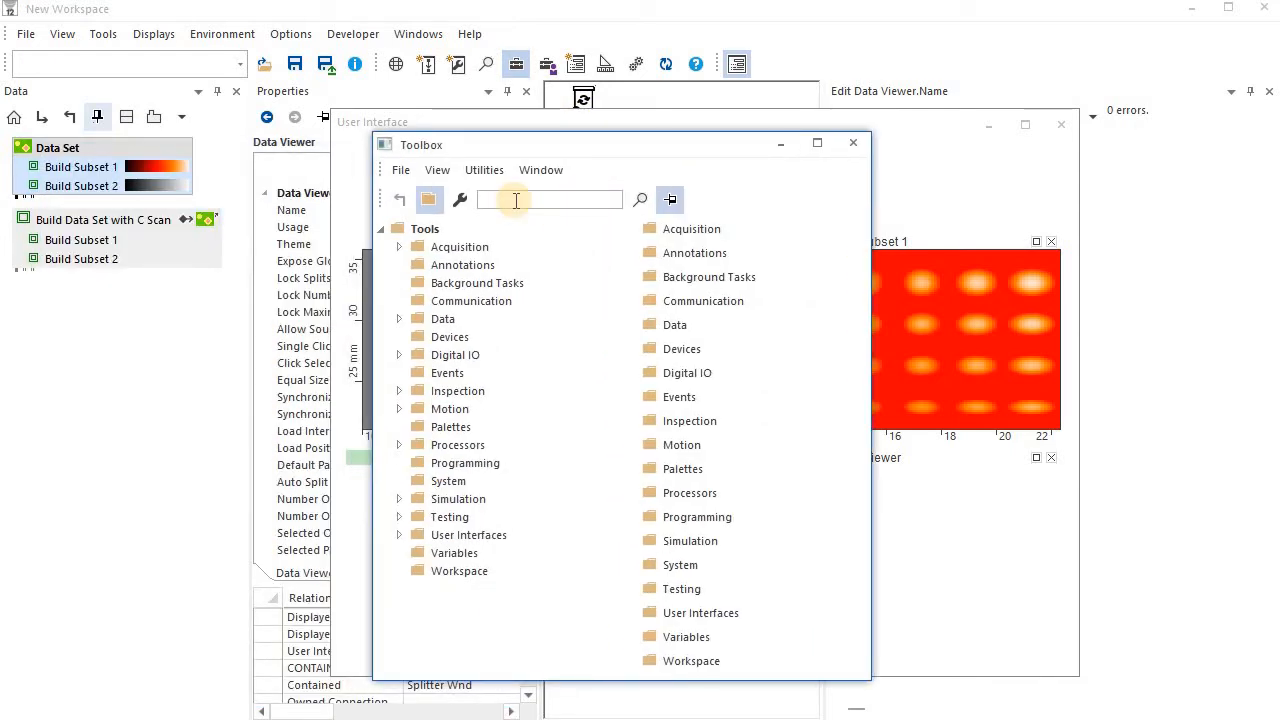
text(GAIN)
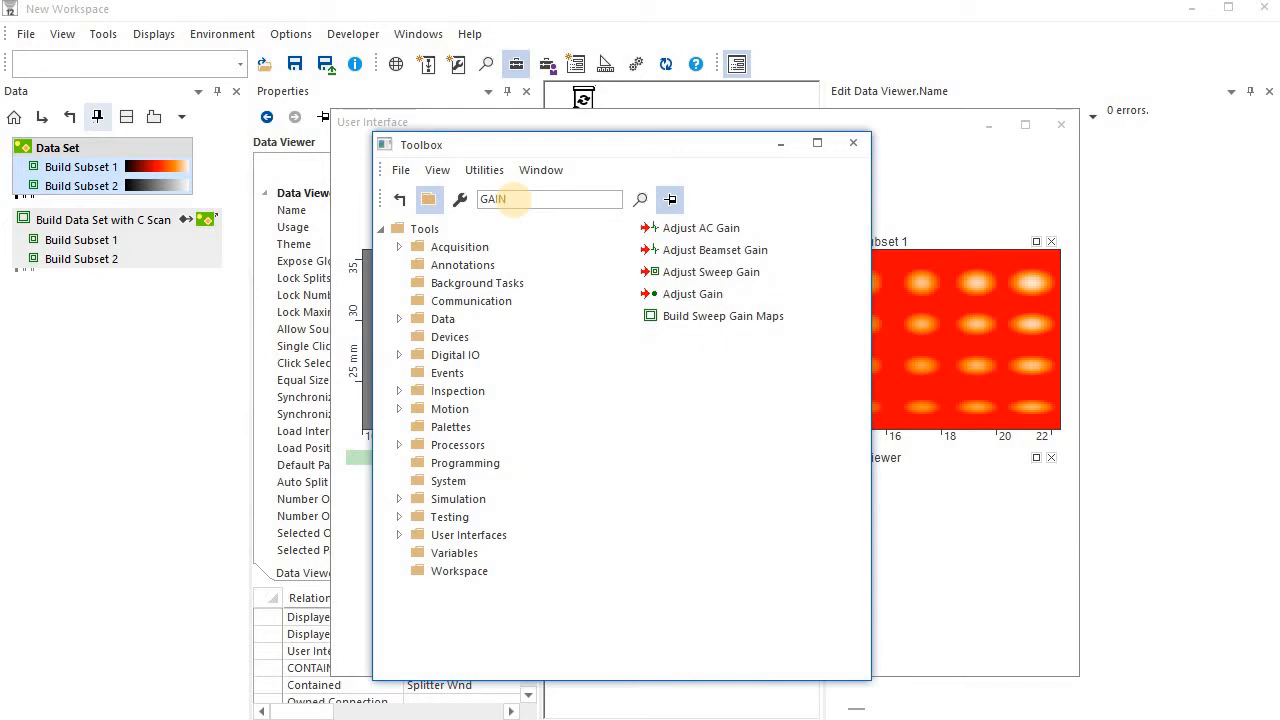
drag(697, 293, 92, 160)
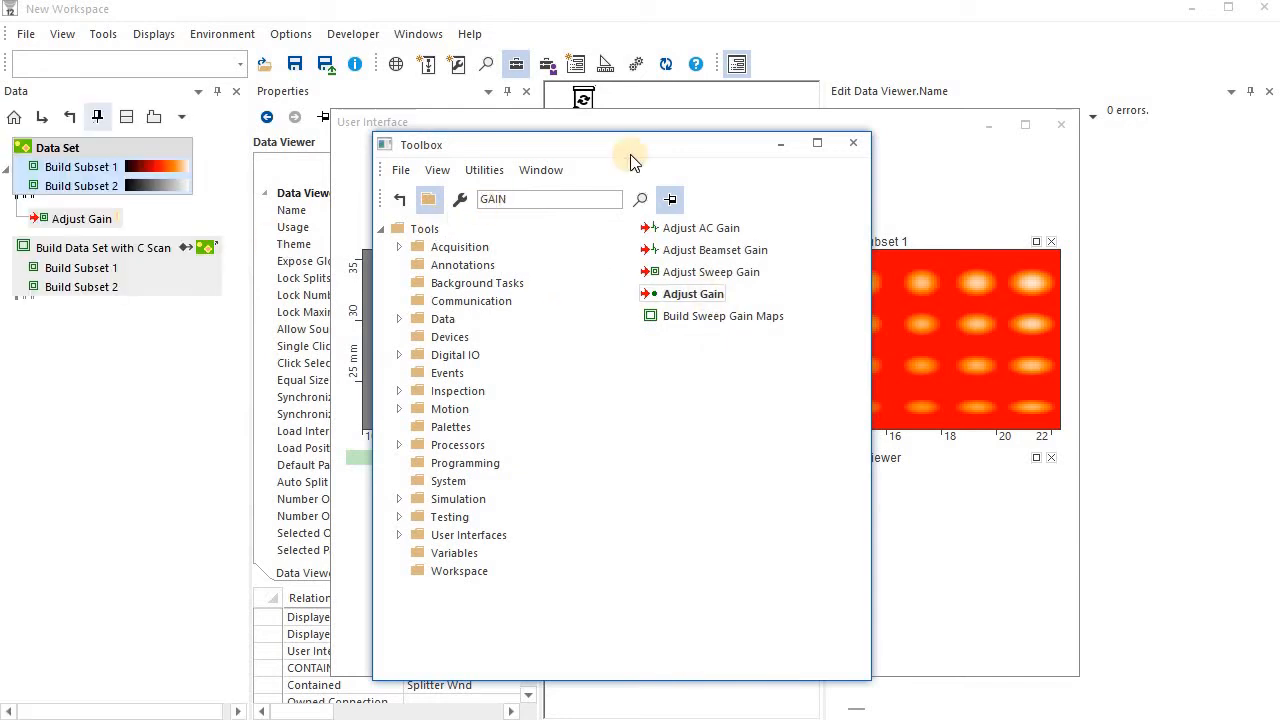
click(850, 143)
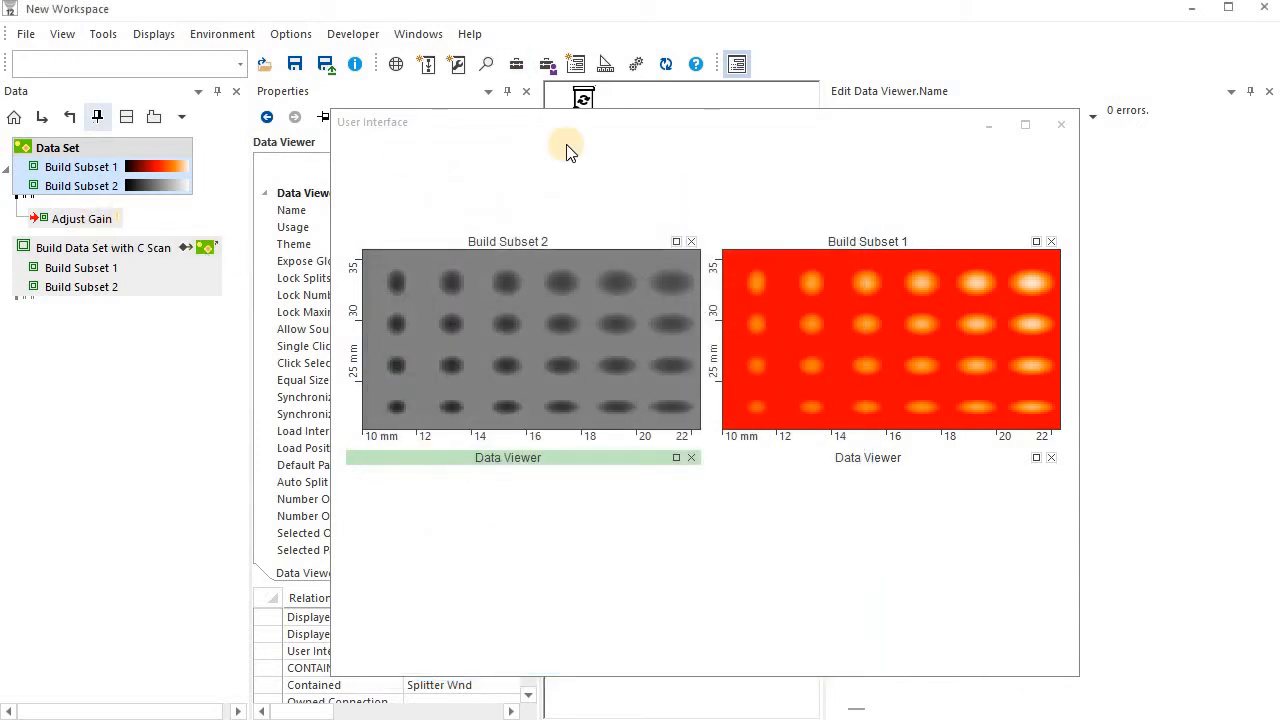
Step: Uncover the properties beside the User Interface window and set the Adjust Gain processor's Base dB to 6
drag(774, 114, 939, 103)
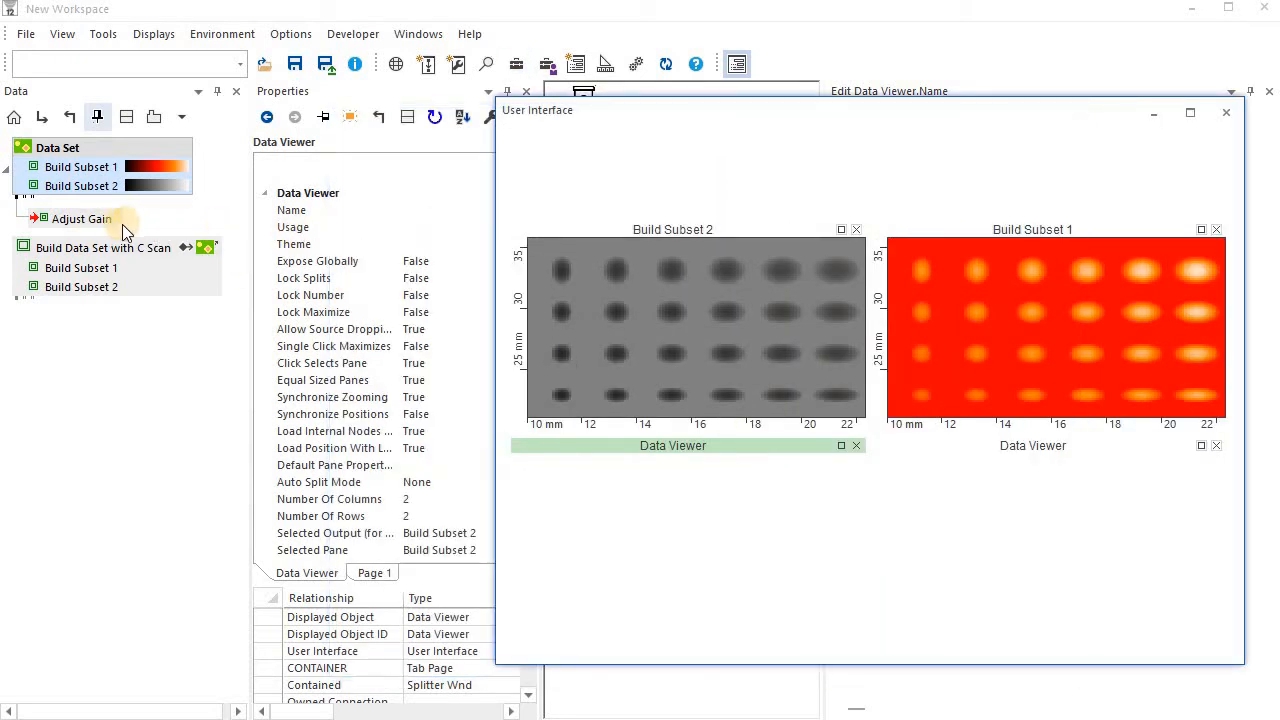
click(84, 218)
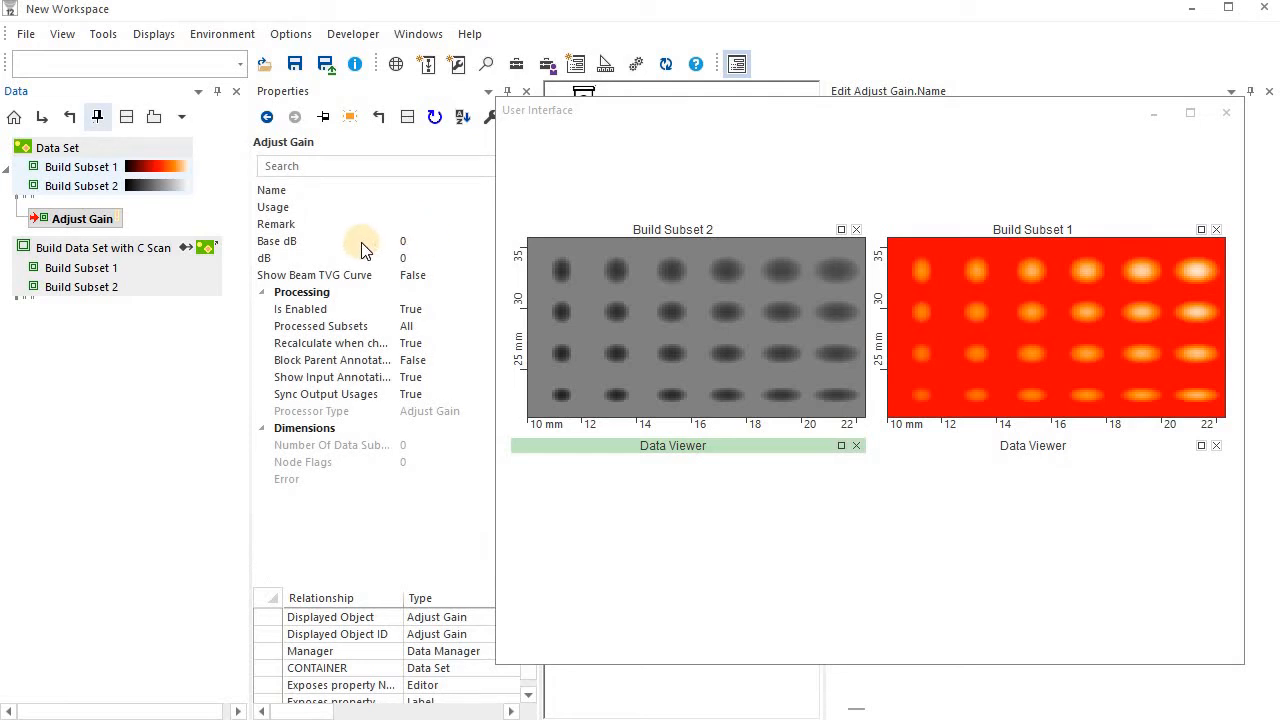
click(362, 243)
text(6)
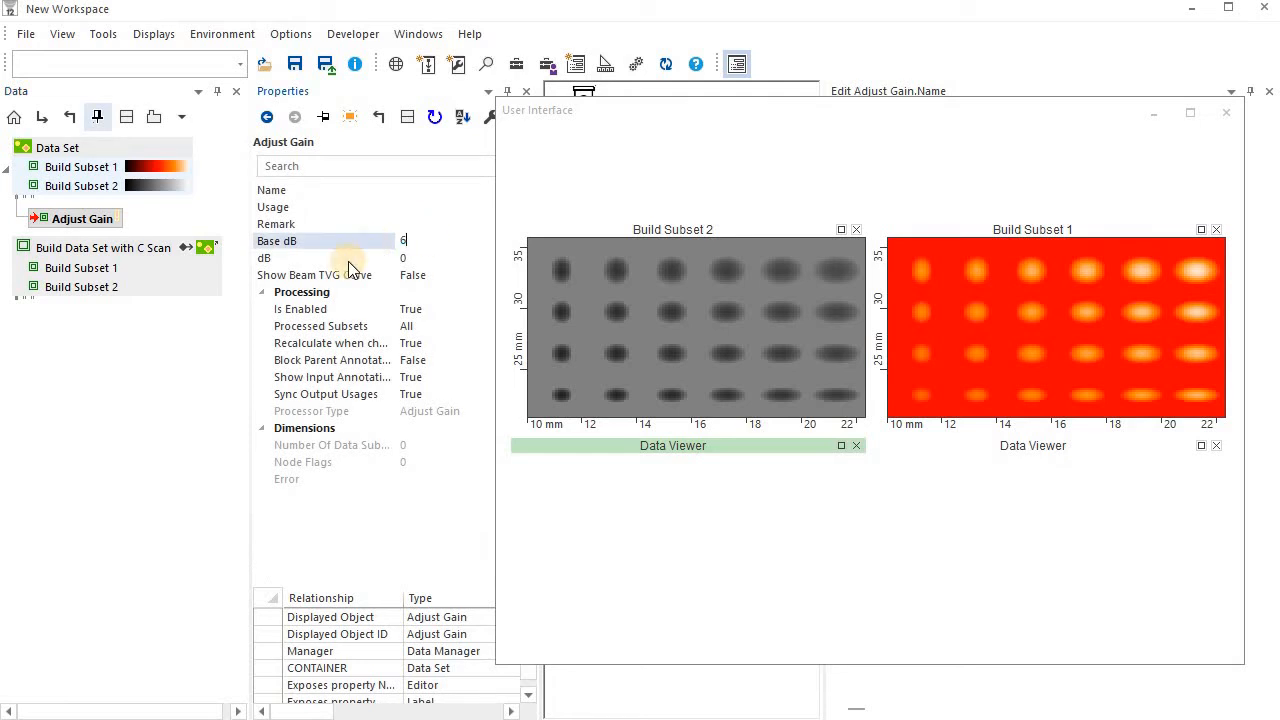
Step: Show the Adjust Gain outputs in the lower viewer panes, Build Subset 1 in the left and Build Subset 2 in the right
click(80, 222)
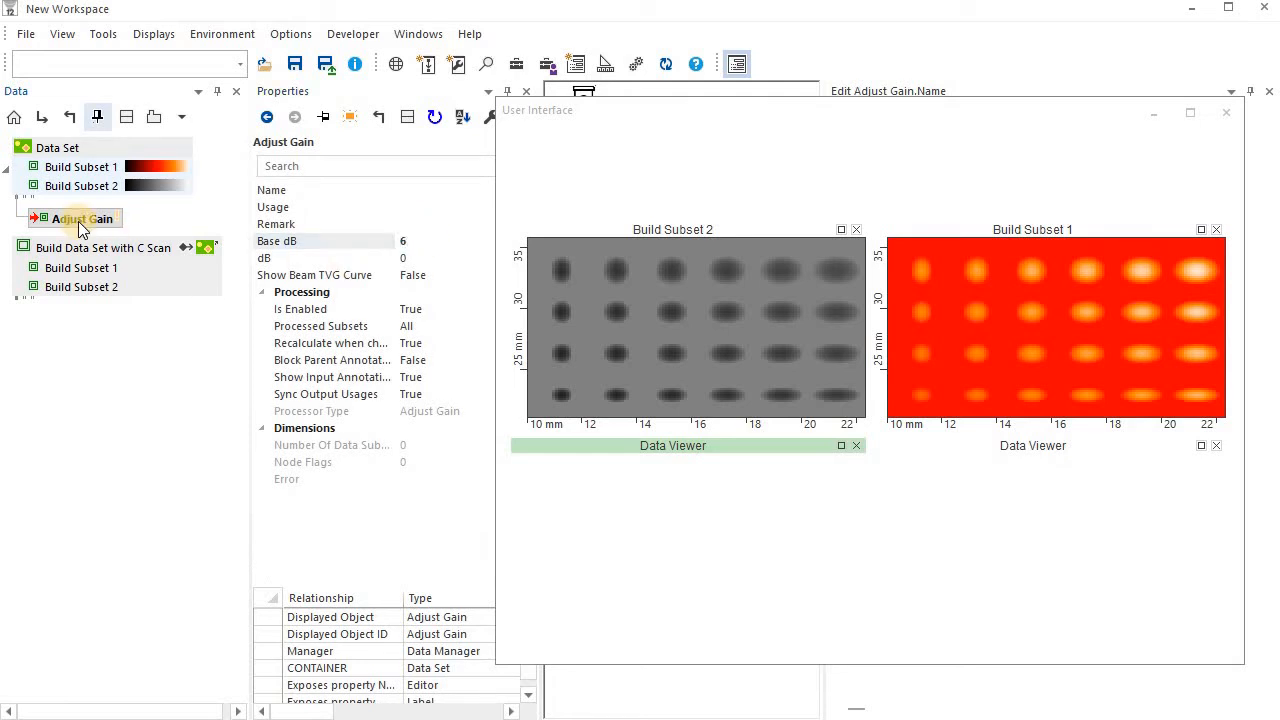
drag(80, 240, 648, 585)
drag(762, 523, 996, 548)
Step: Place a Base dB edit control in the free strip above the viewer, enable its spinner and leave design mode
drag(339, 236, 723, 157)
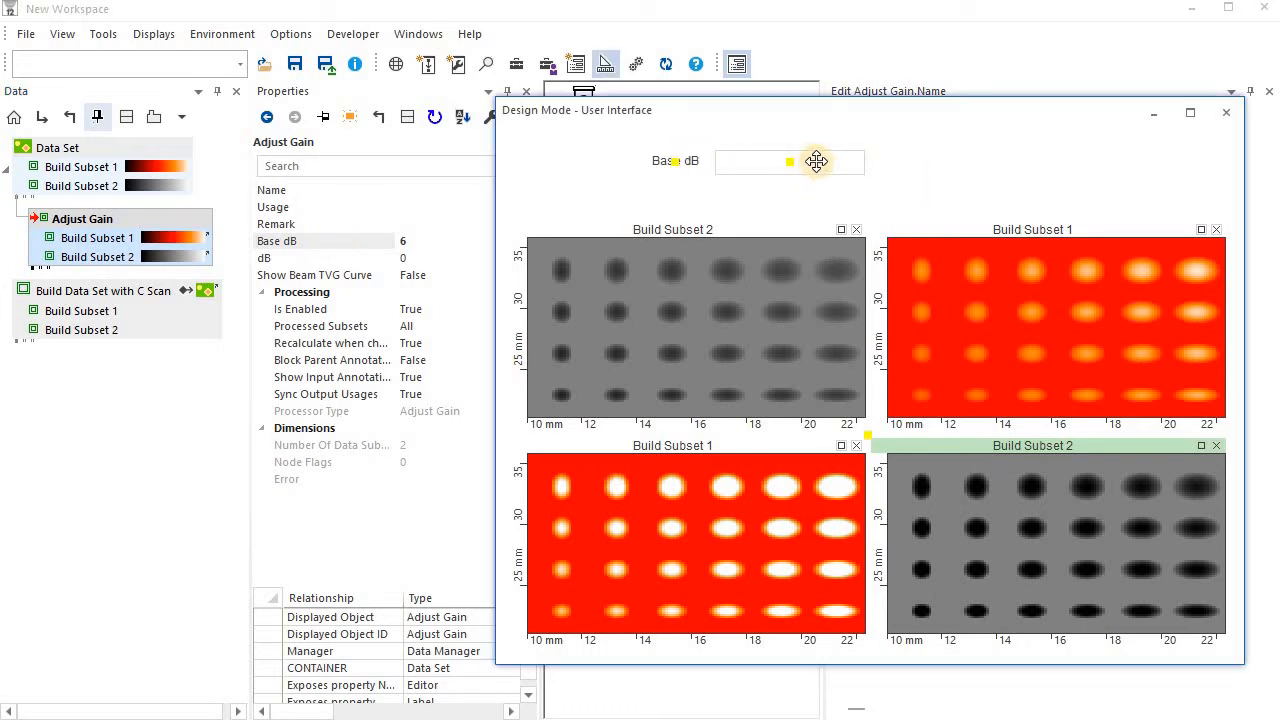
click(817, 161)
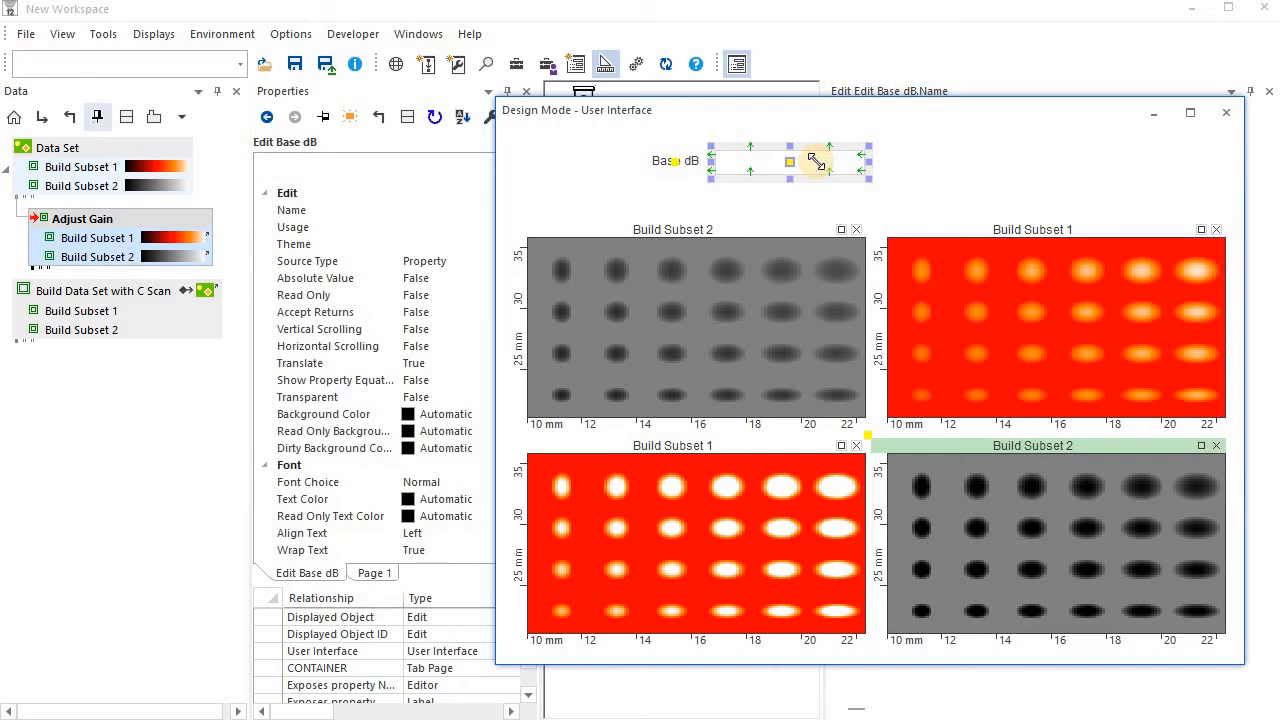
double_click(817, 161)
scroll(1045, 597, down, 1)
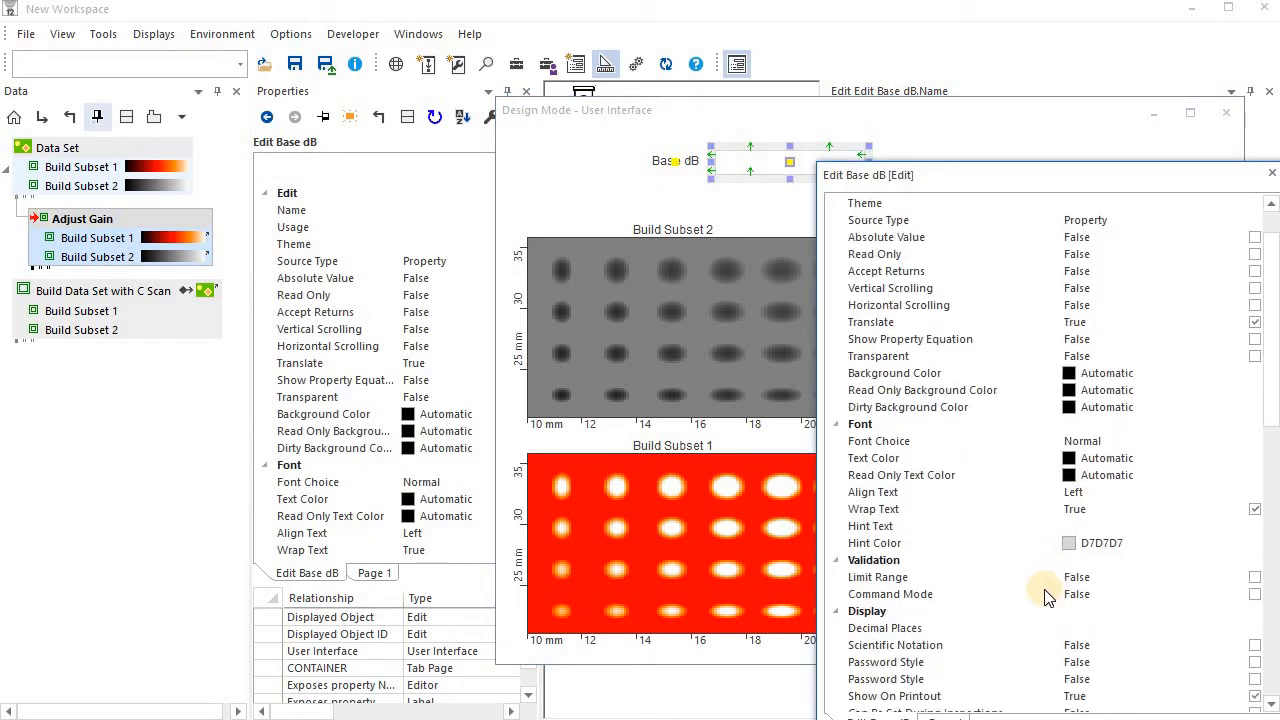
scroll(1045, 597, down, 4)
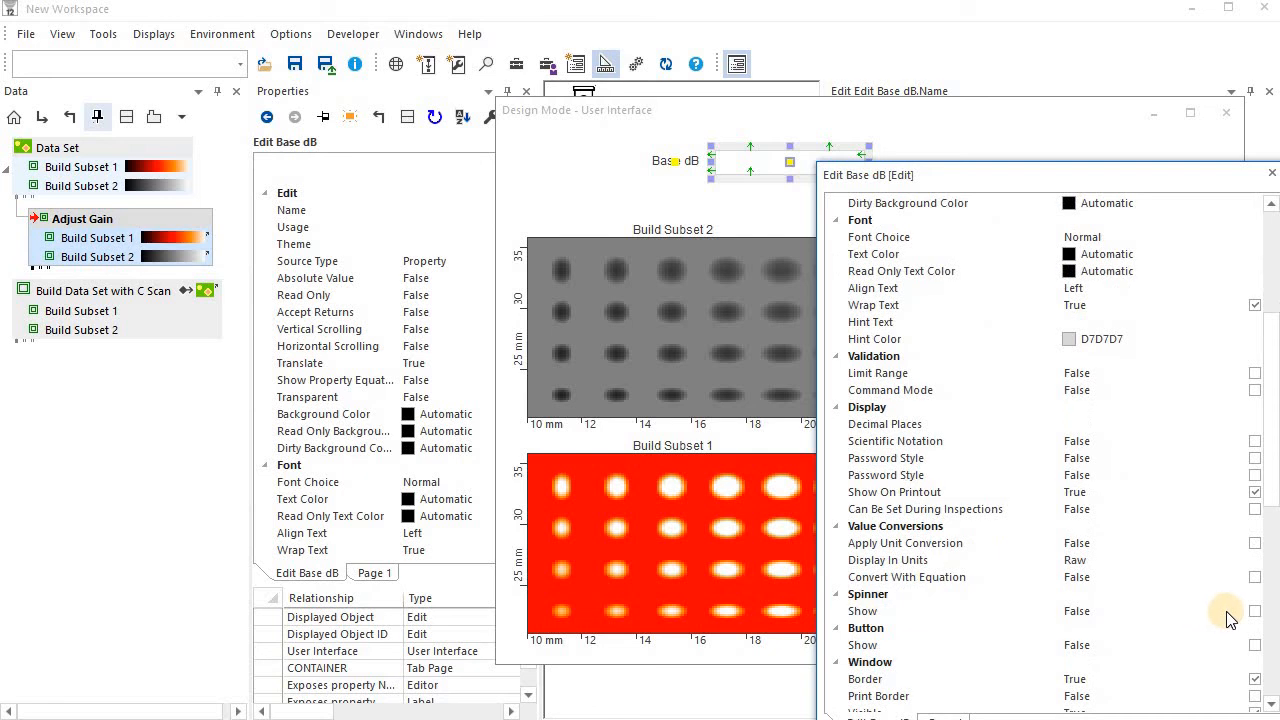
scroll(1246, 614, up, 5)
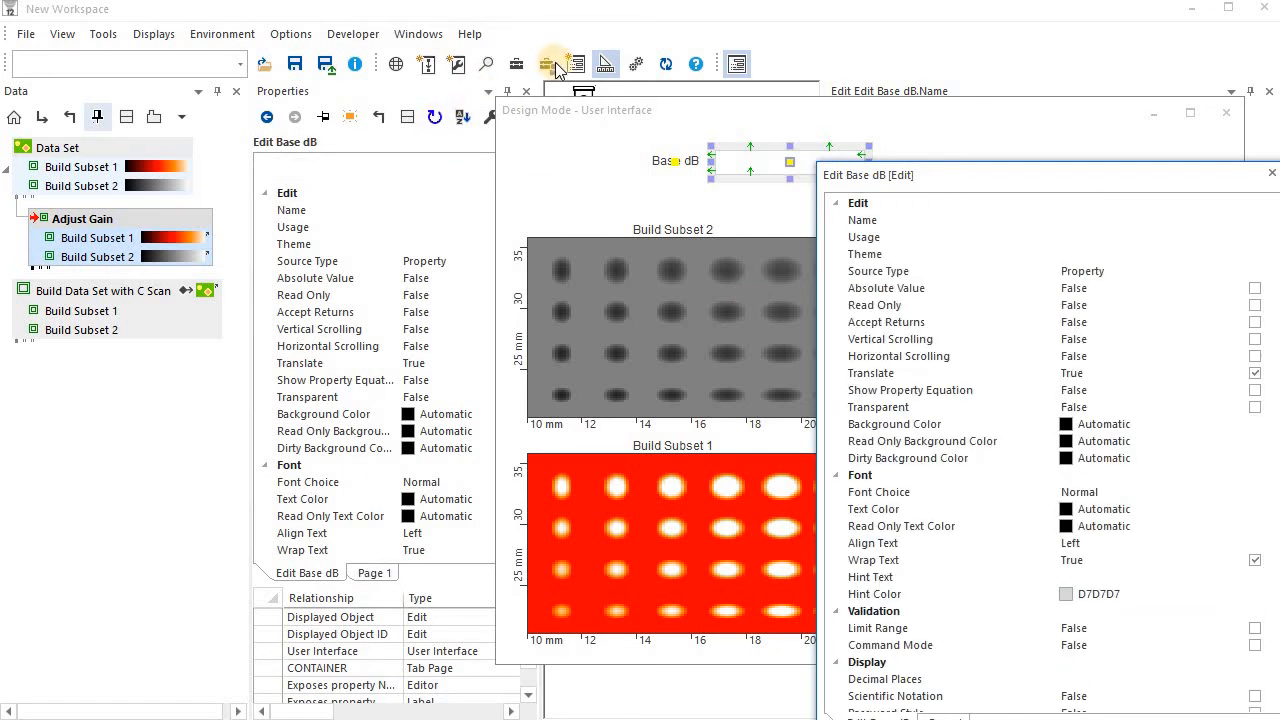
click(605, 64)
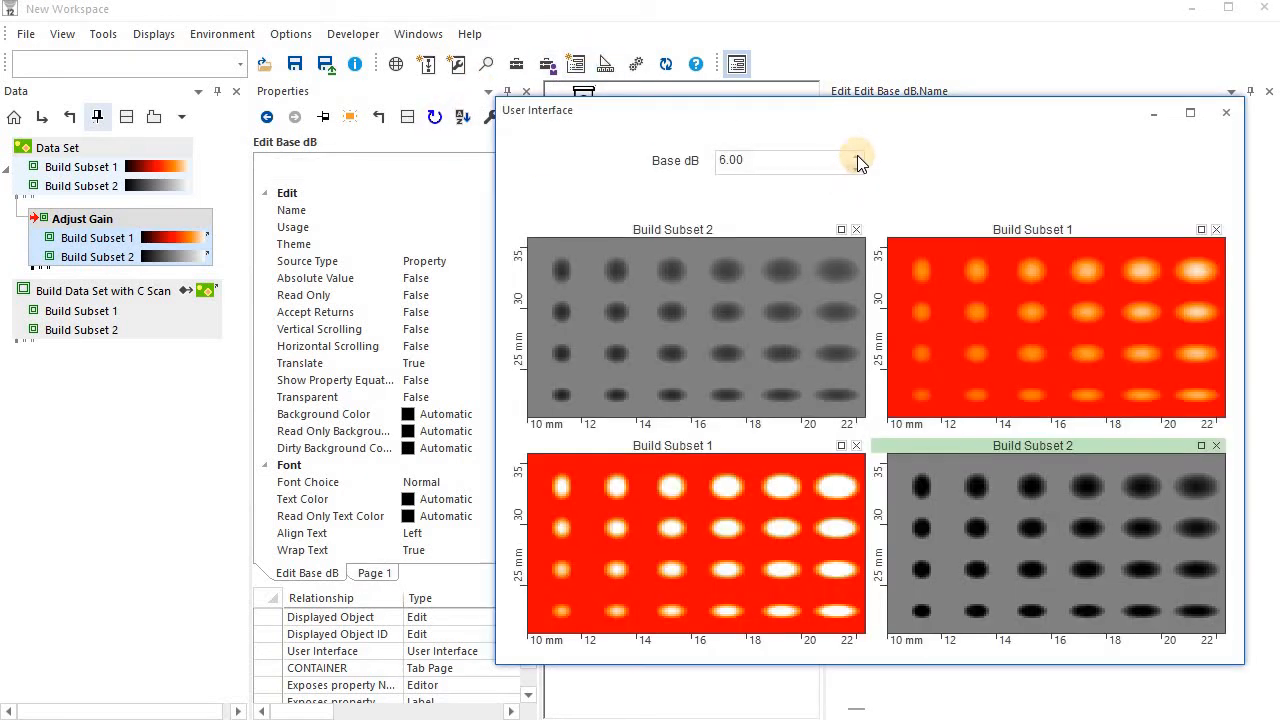
Step: Step Base dB up past 9 with the new control's spinner, then bring it down to 0
click(855, 156)
click(856, 157)
click(856, 157)
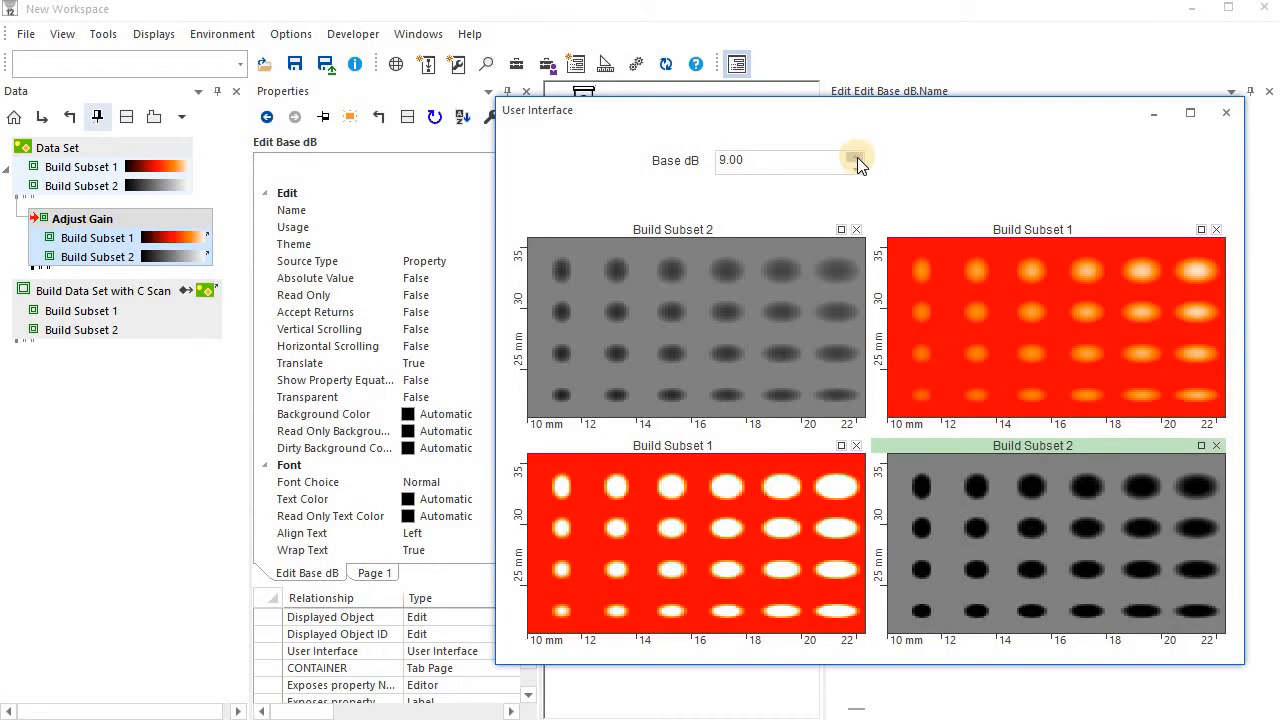
click(857, 157)
click(858, 164)
click(858, 165)
click(857, 166)
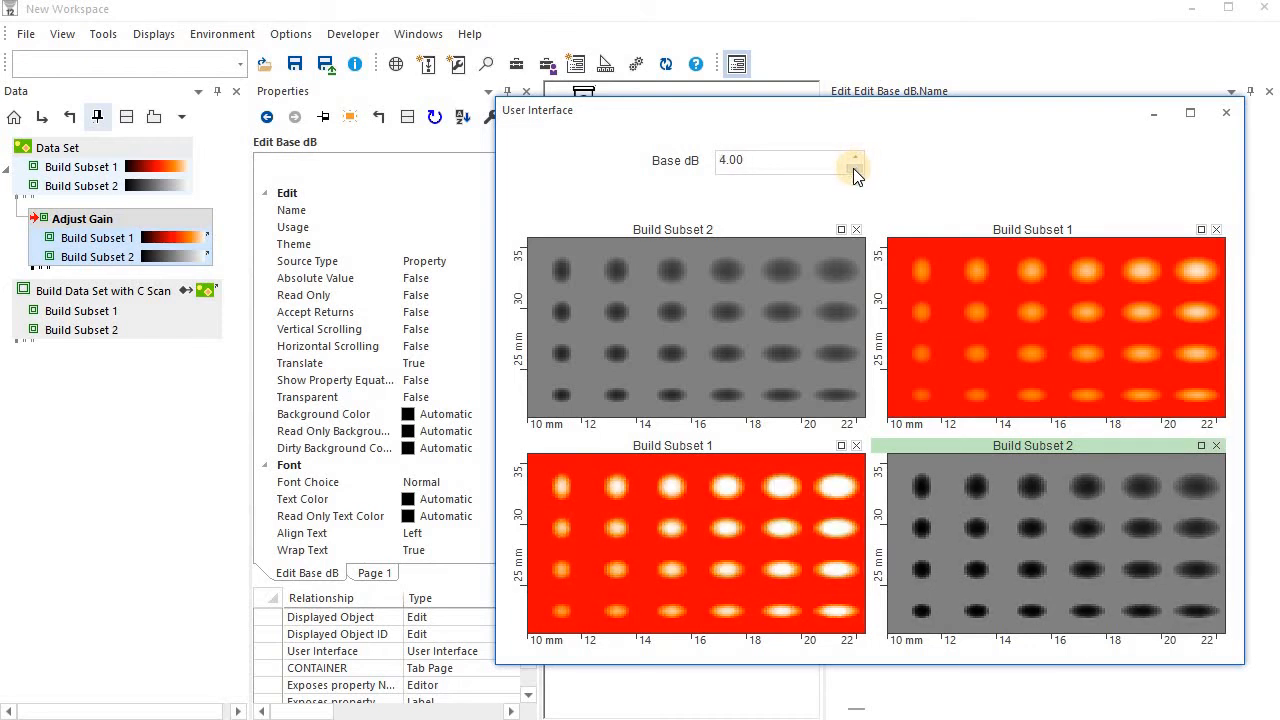
click(857, 166)
click(857, 166)
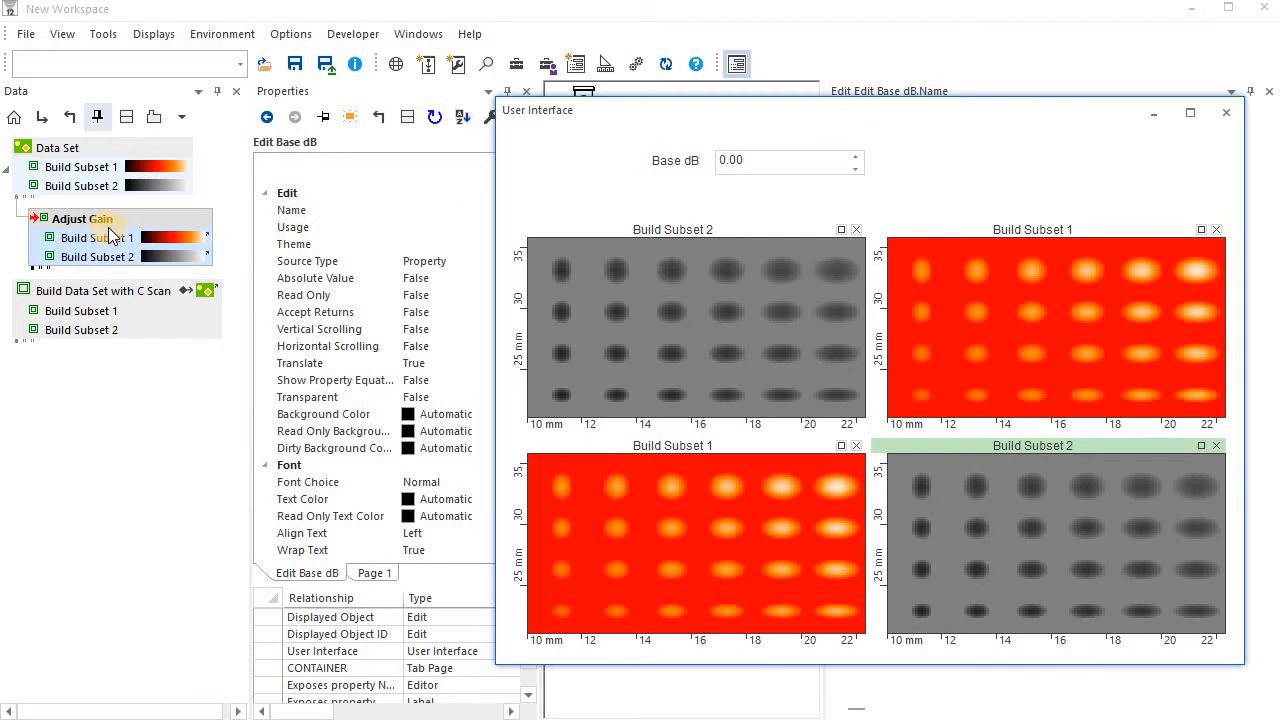
Step: Display the Adjust Gain properties and compare them while stepping the Base dB control above 4 and back to 0
click(108, 228)
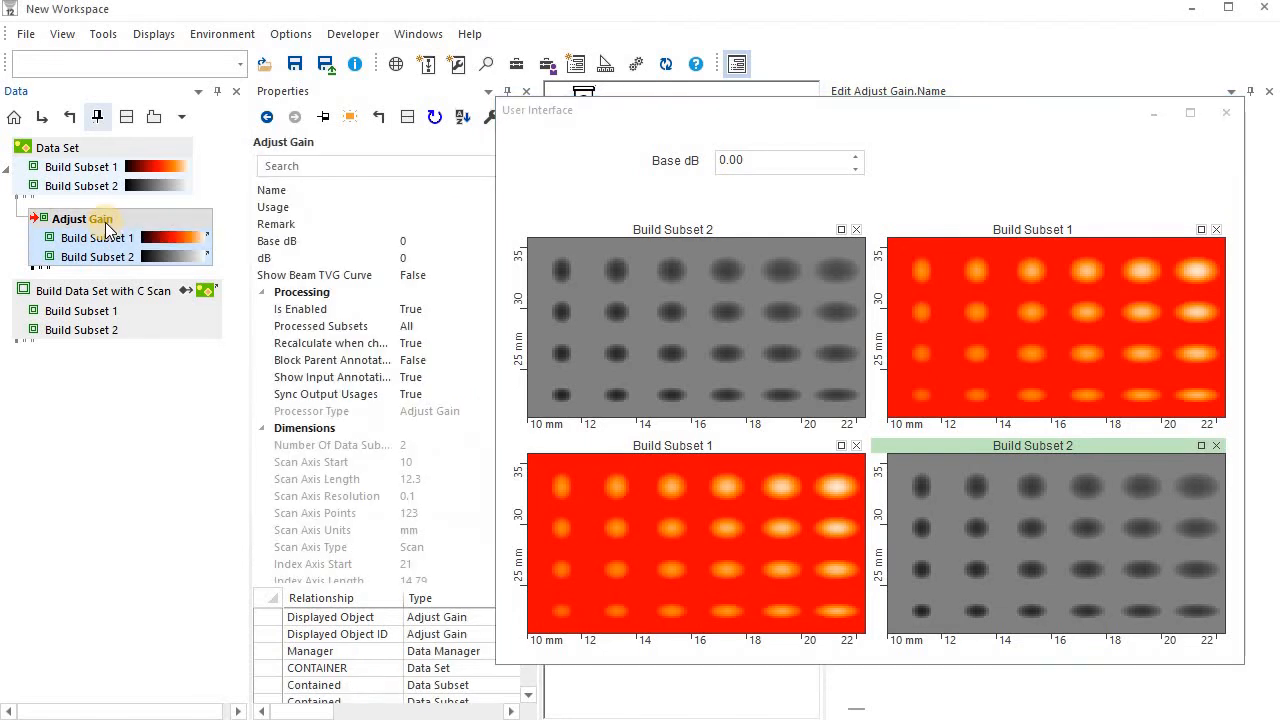
click(857, 158)
click(857, 158)
click(857, 158)
click(857, 158)
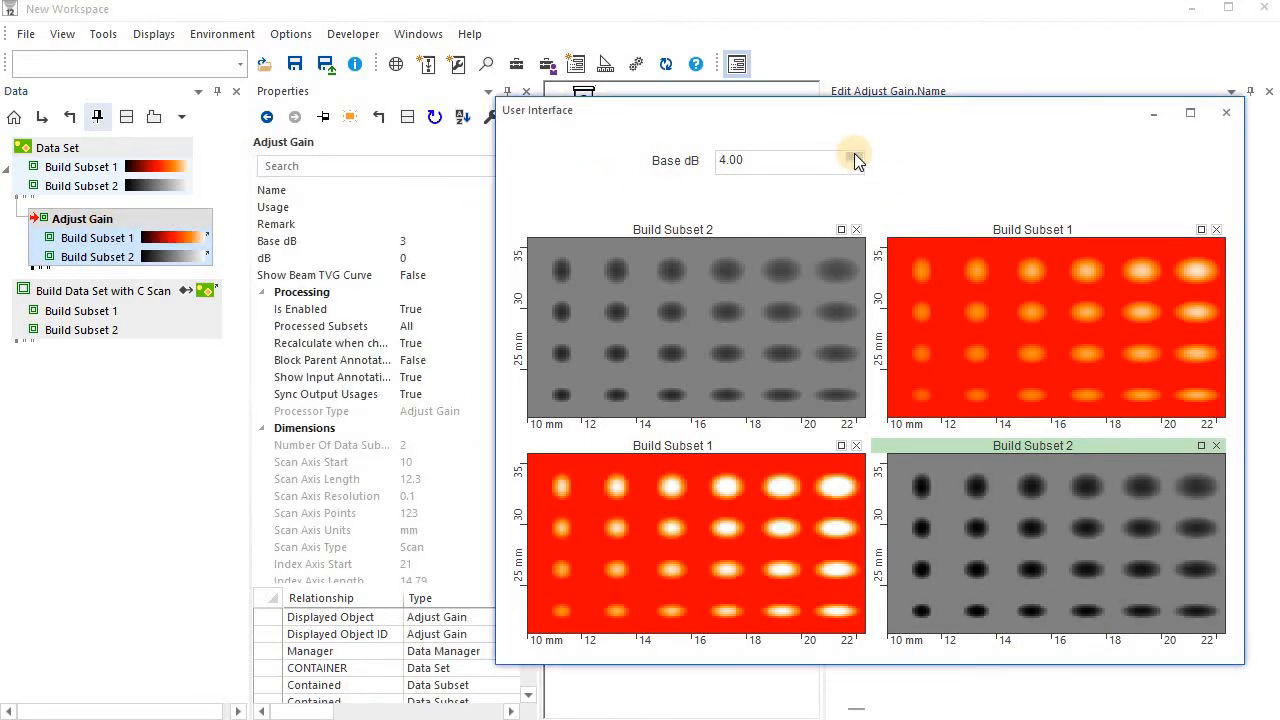
click(857, 158)
click(857, 166)
click(857, 166)
click(857, 166)
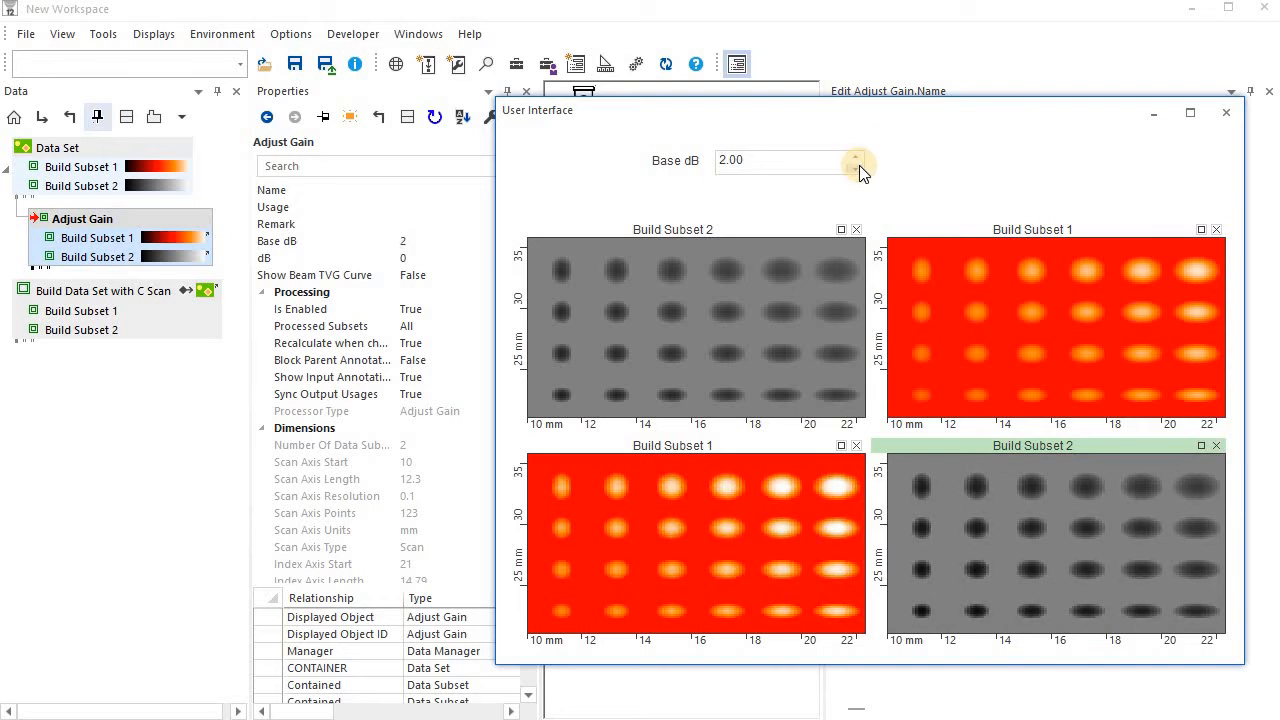
click(857, 166)
click(857, 166)
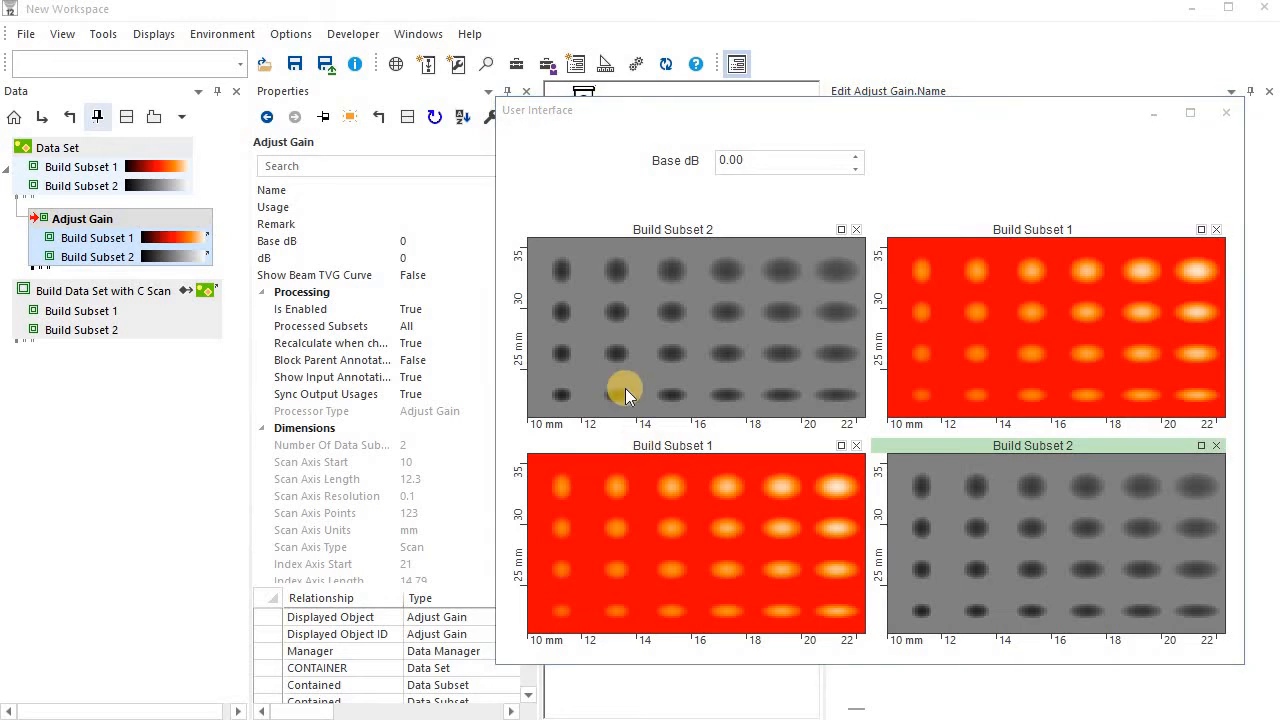
Step: Add a Palette Control to the free strip above the upper-right pane and link it to Adjust Gain's Build Subset 1
click(516, 64)
click(433, 535)
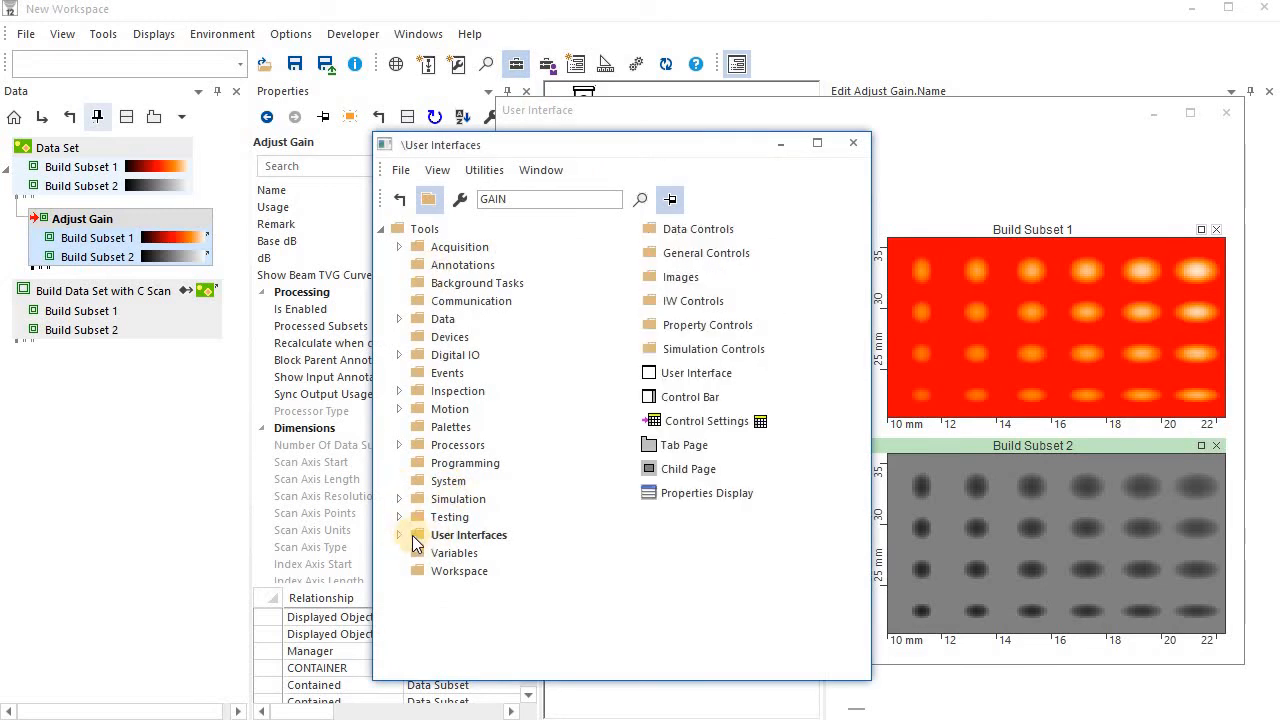
double_click(680, 236)
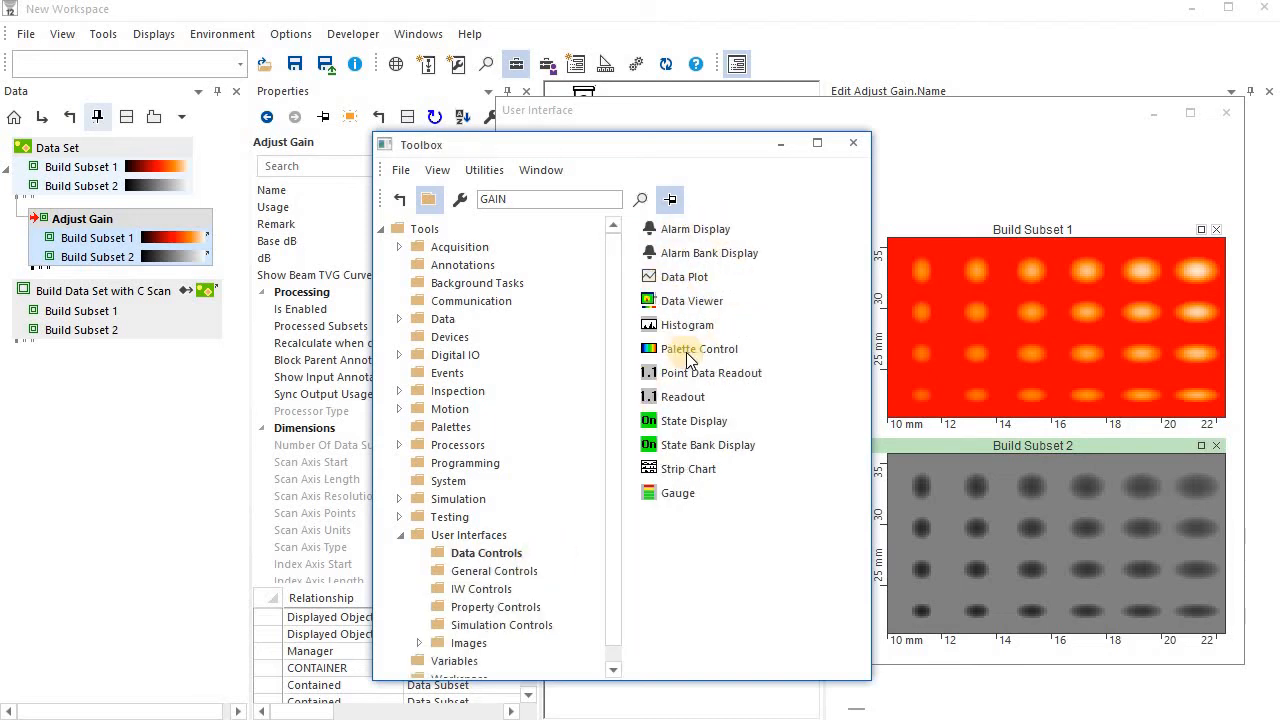
drag(692, 350, 993, 183)
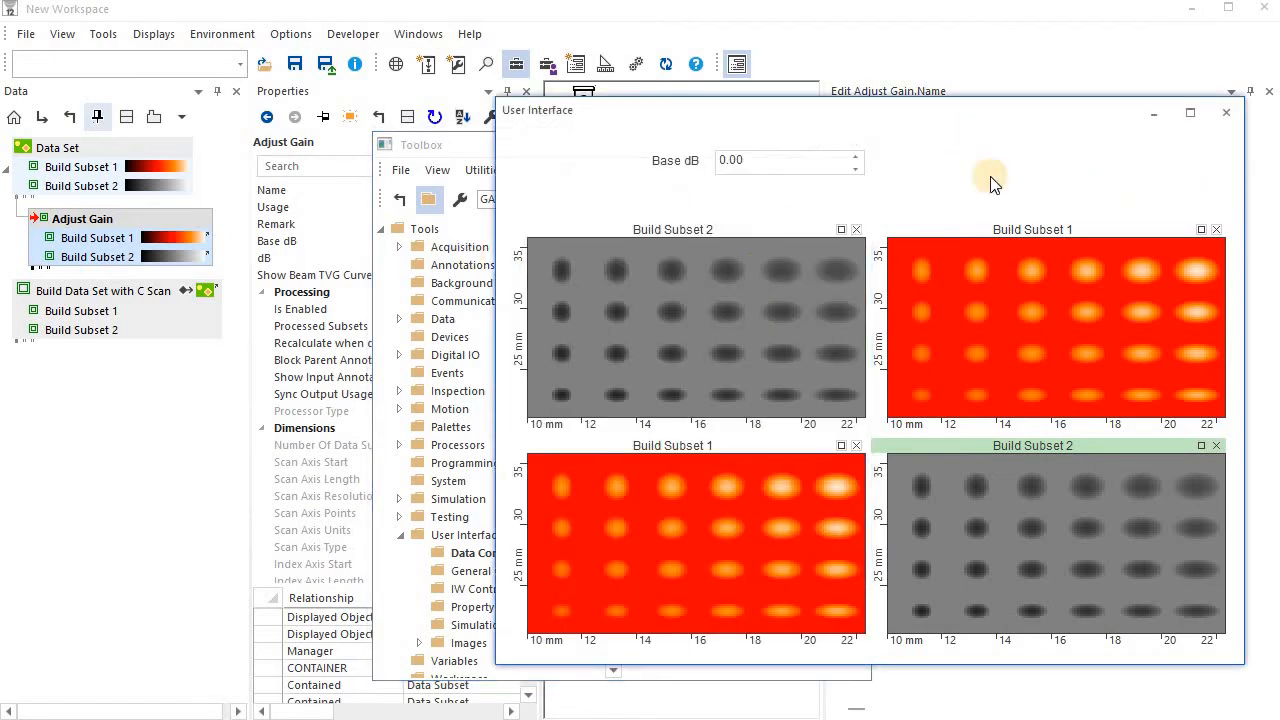
click(174, 240)
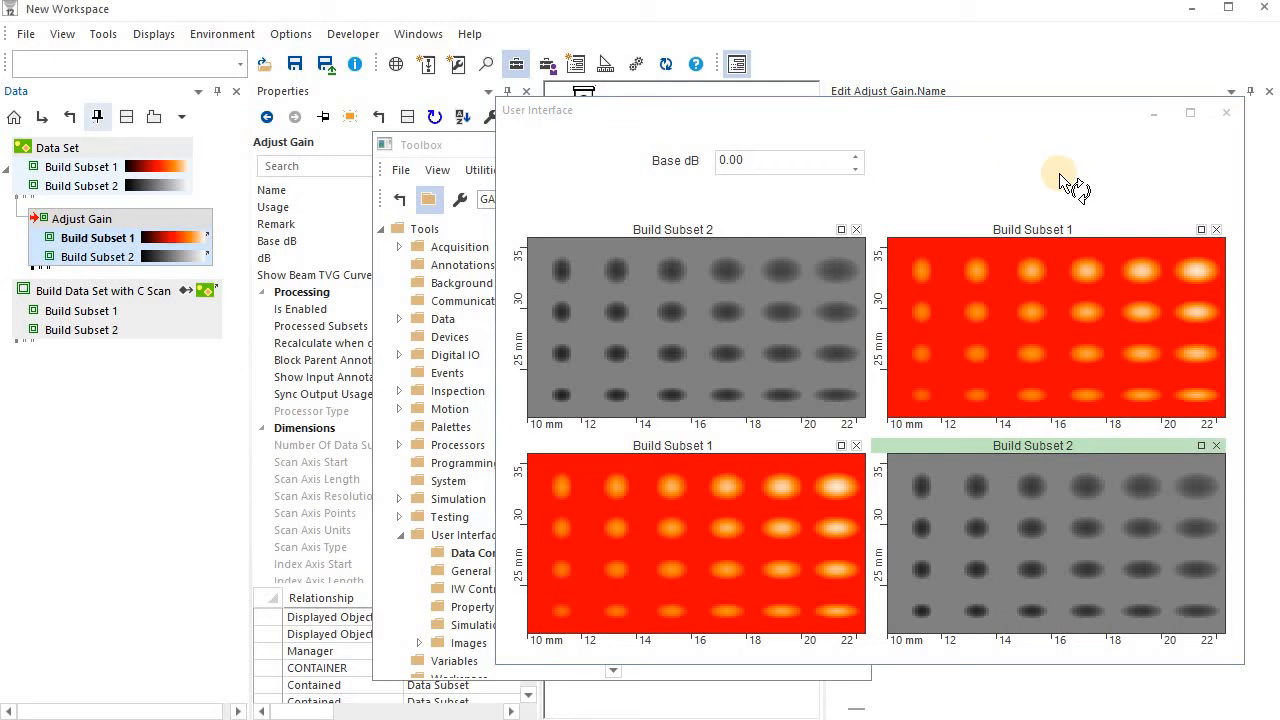
drag(1186, 199, 1186, 199)
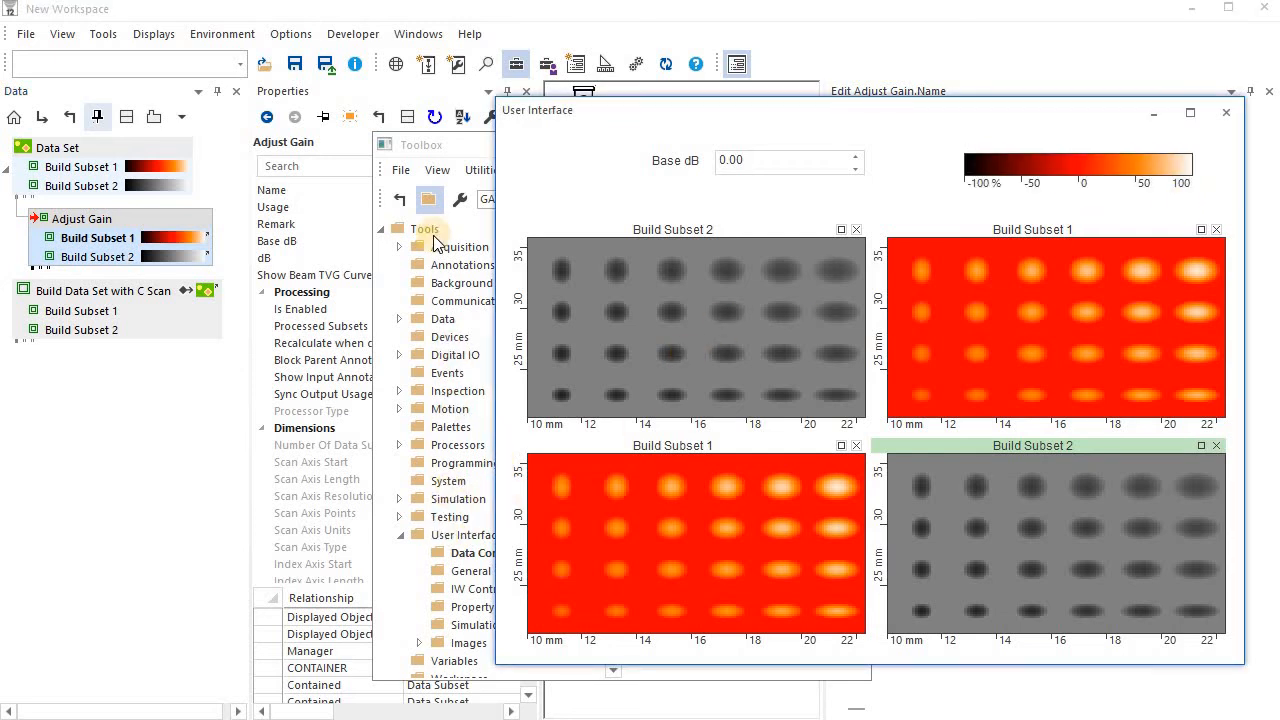
Step: Look through the toolbox's General Controls and its Line (1D), Plane (2D), Point (0D) and Volume (3D) processor categories
click(449, 165)
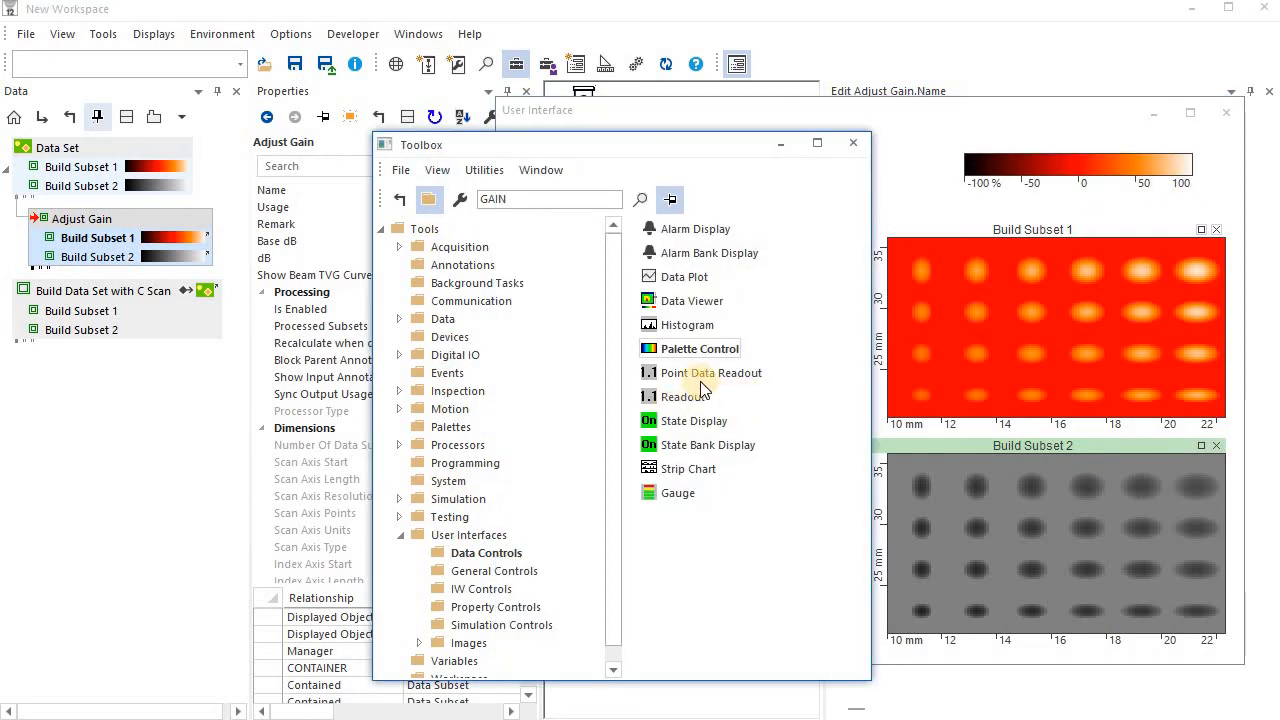
click(488, 571)
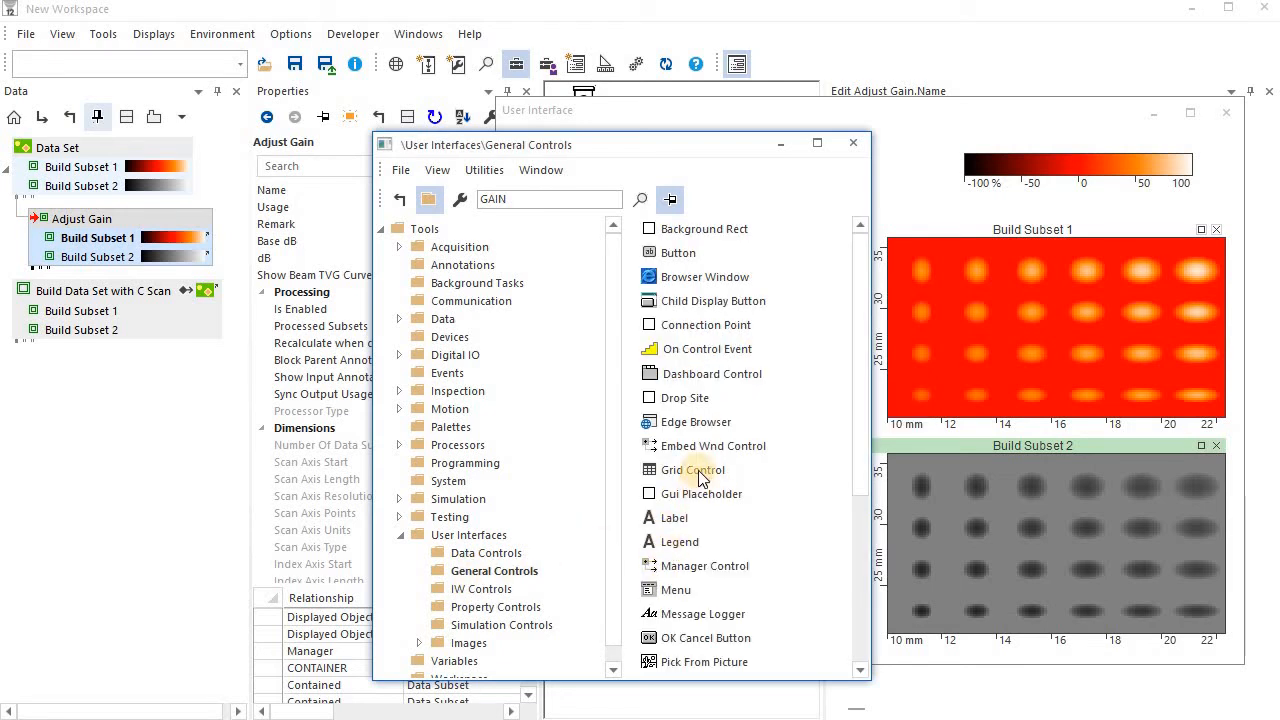
scroll(700, 518, down, 3)
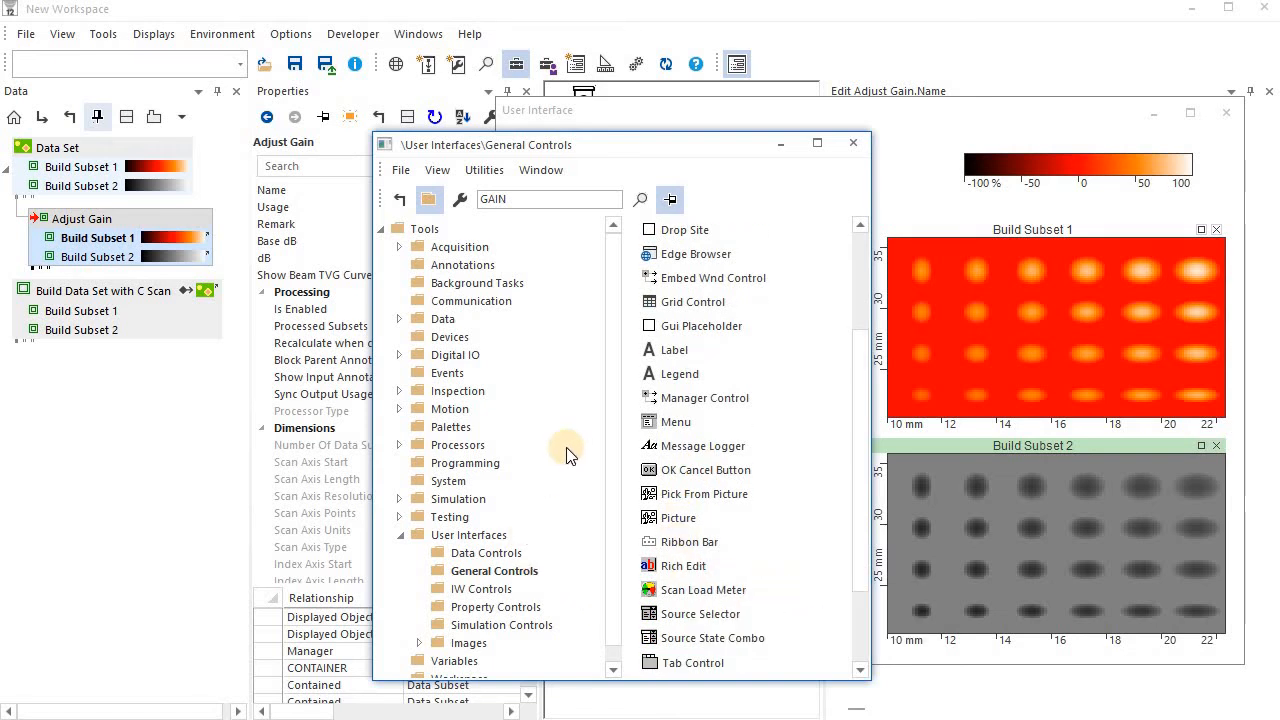
double_click(420, 452)
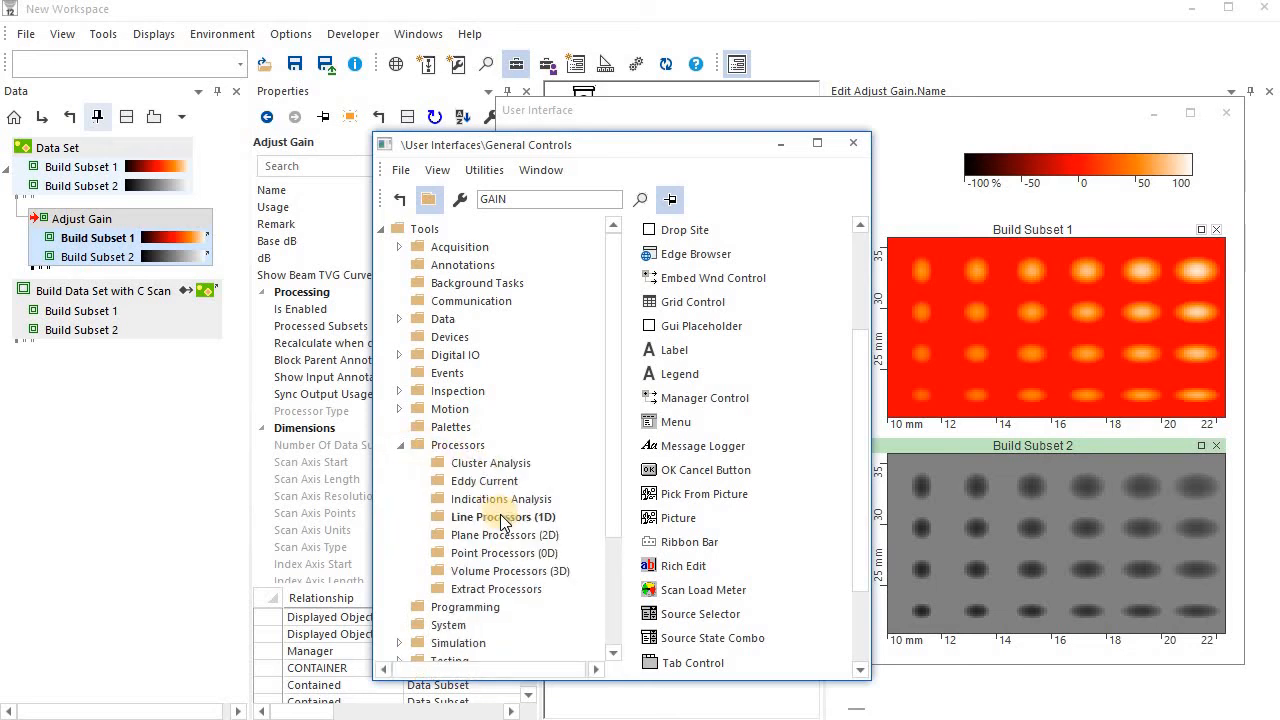
click(503, 517)
scroll(578, 550, down, 3)
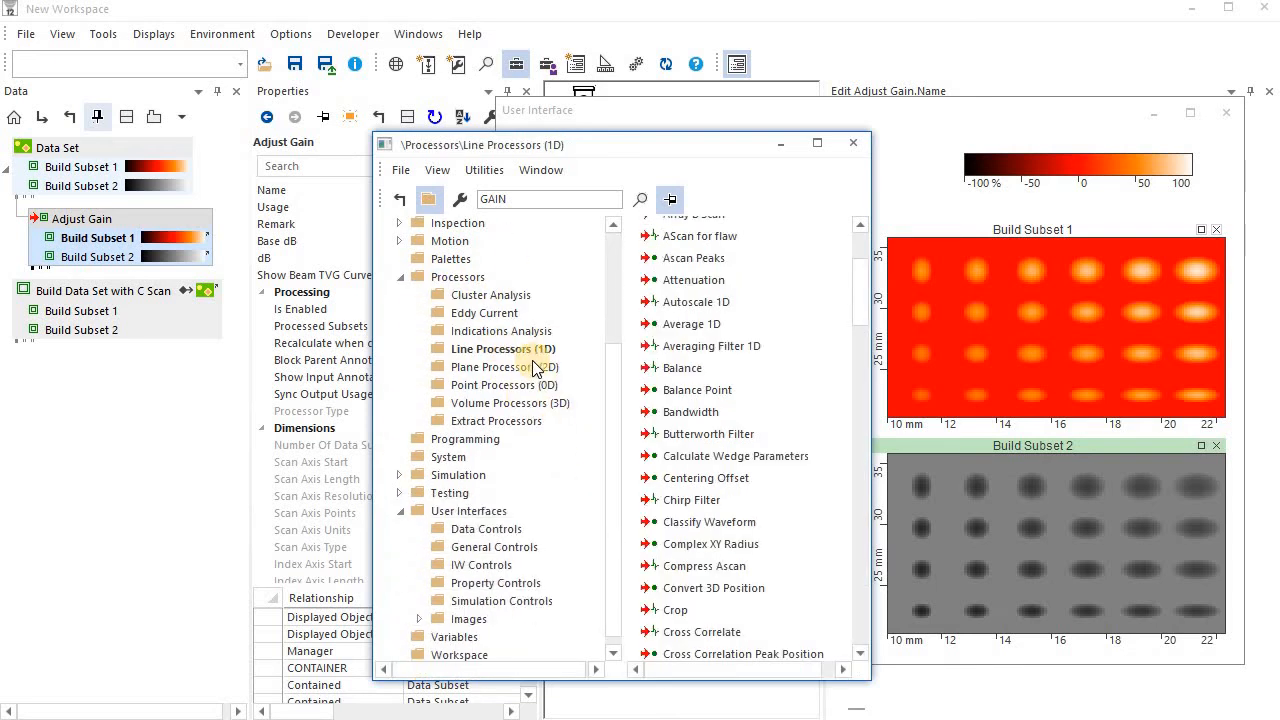
click(535, 369)
click(517, 386)
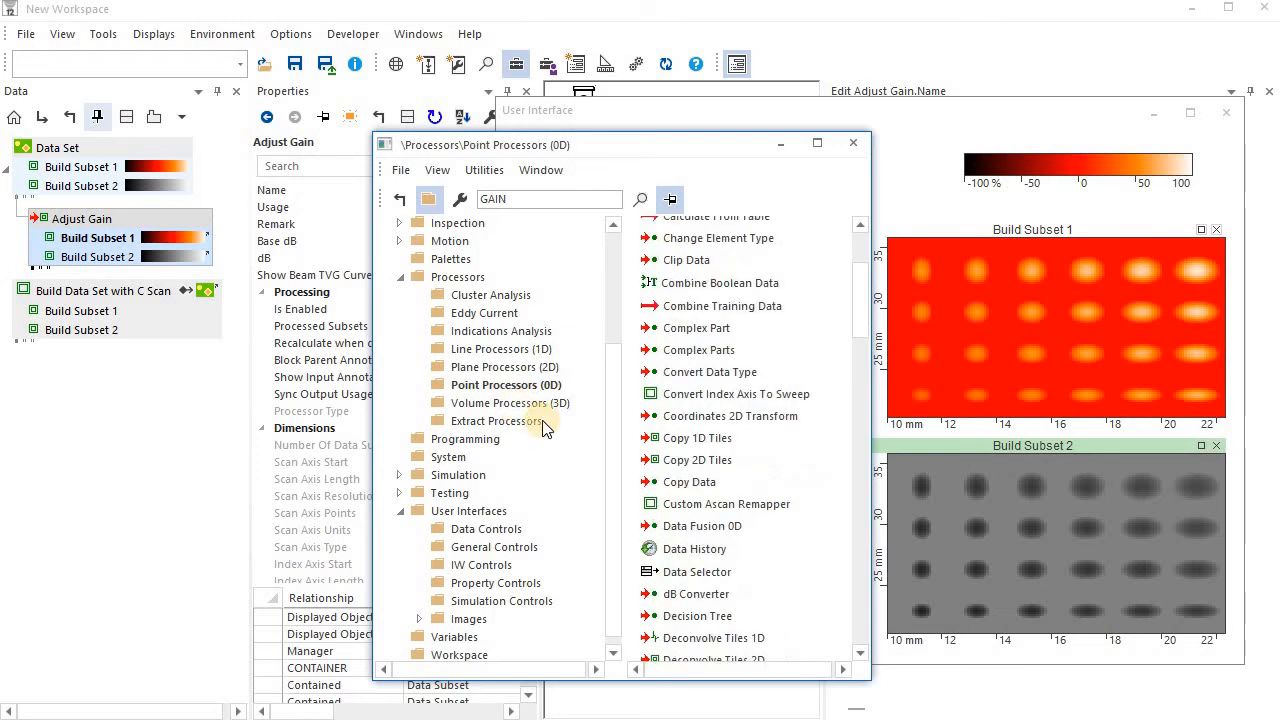
click(530, 404)
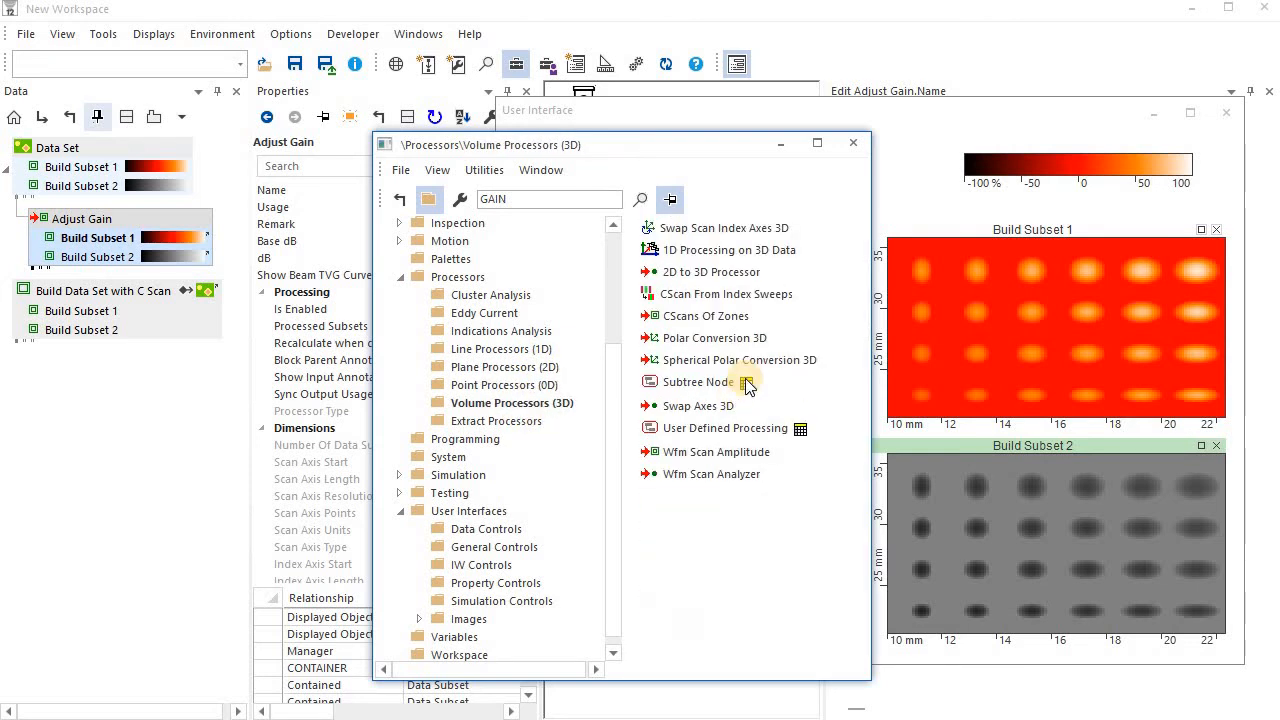
Step: Attach an Average 2D plane processor to Adjust Gain, covering both Build Subset 1 and Build Subset 2
click(500, 368)
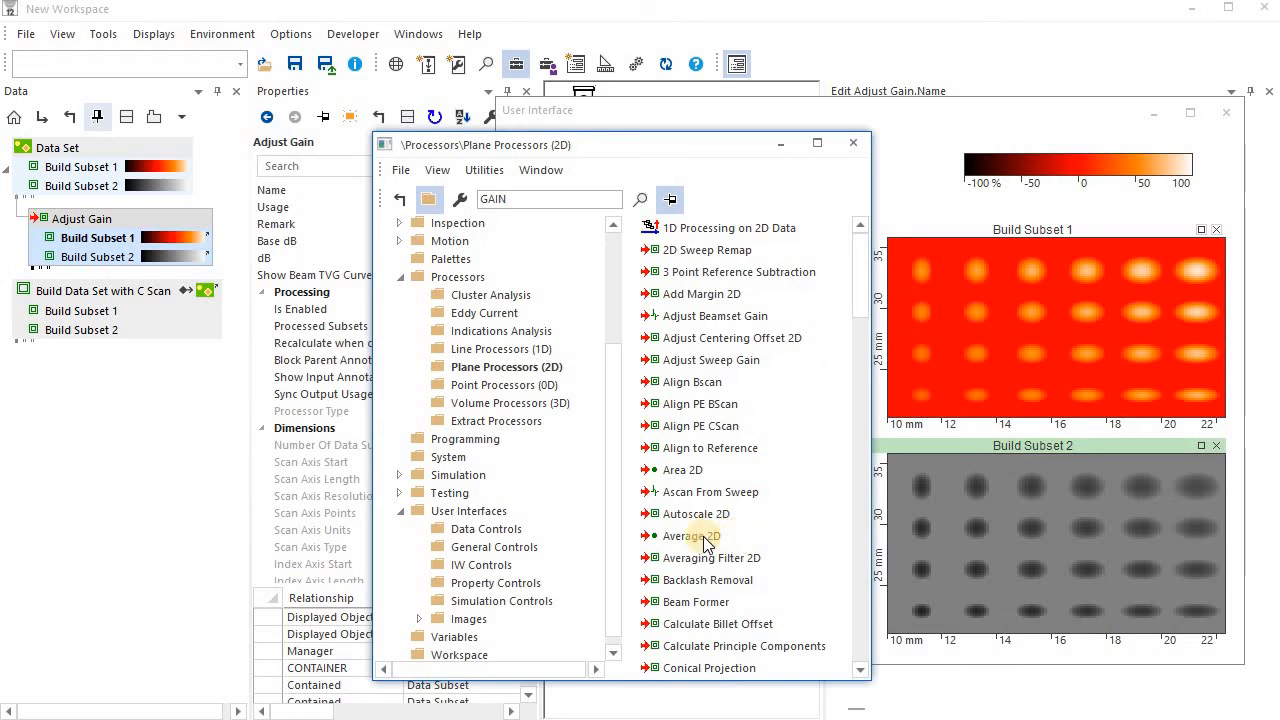
drag(693, 538, 120, 240)
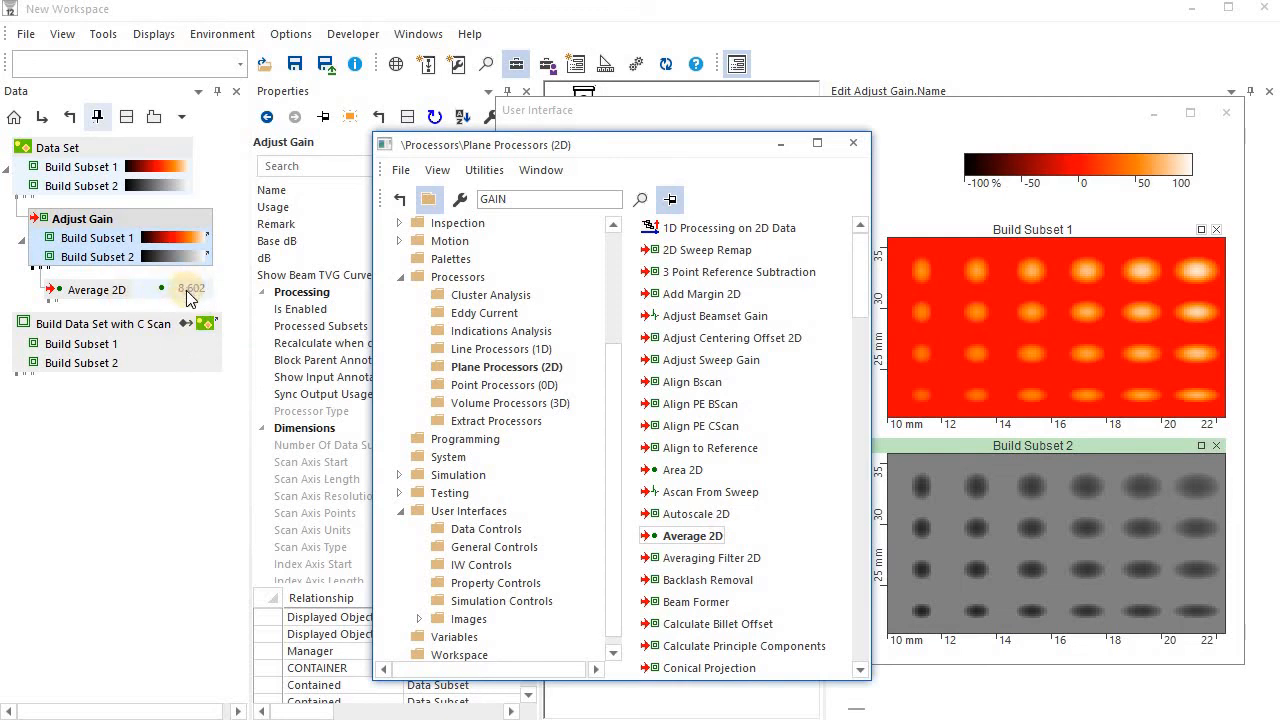
click(124, 290)
drag(117, 263, 128, 237)
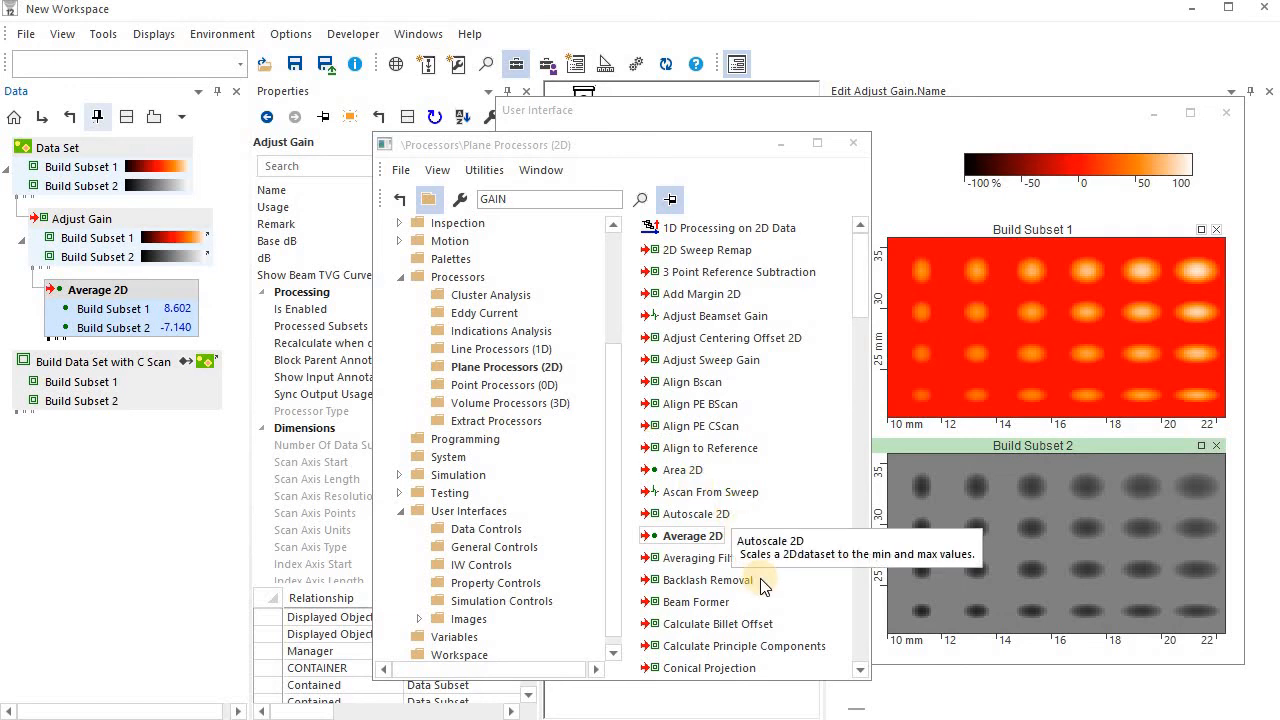
Step: Attach an Averaging Filter 2D processor to Adjust Gain, close the toolbox and show the filter's Build Subset 1 in the lower-left viewer pane
drag(726, 566, 127, 228)
click(853, 143)
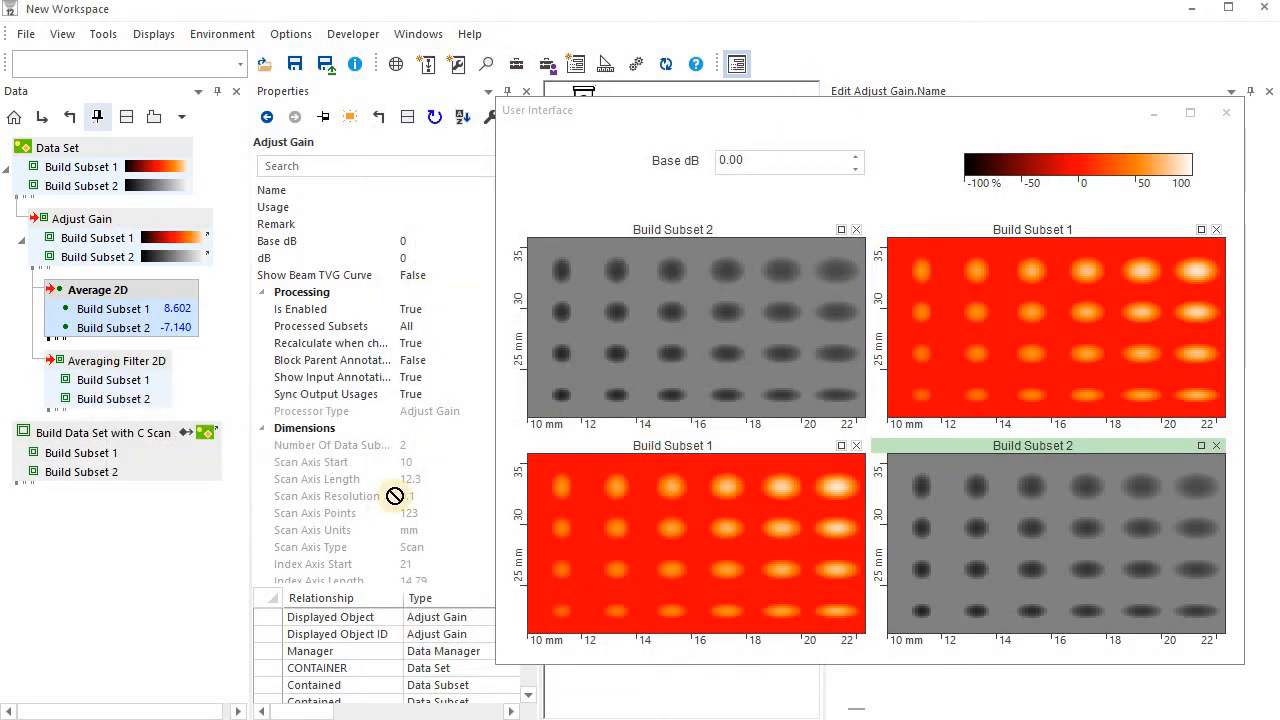
click(733, 515)
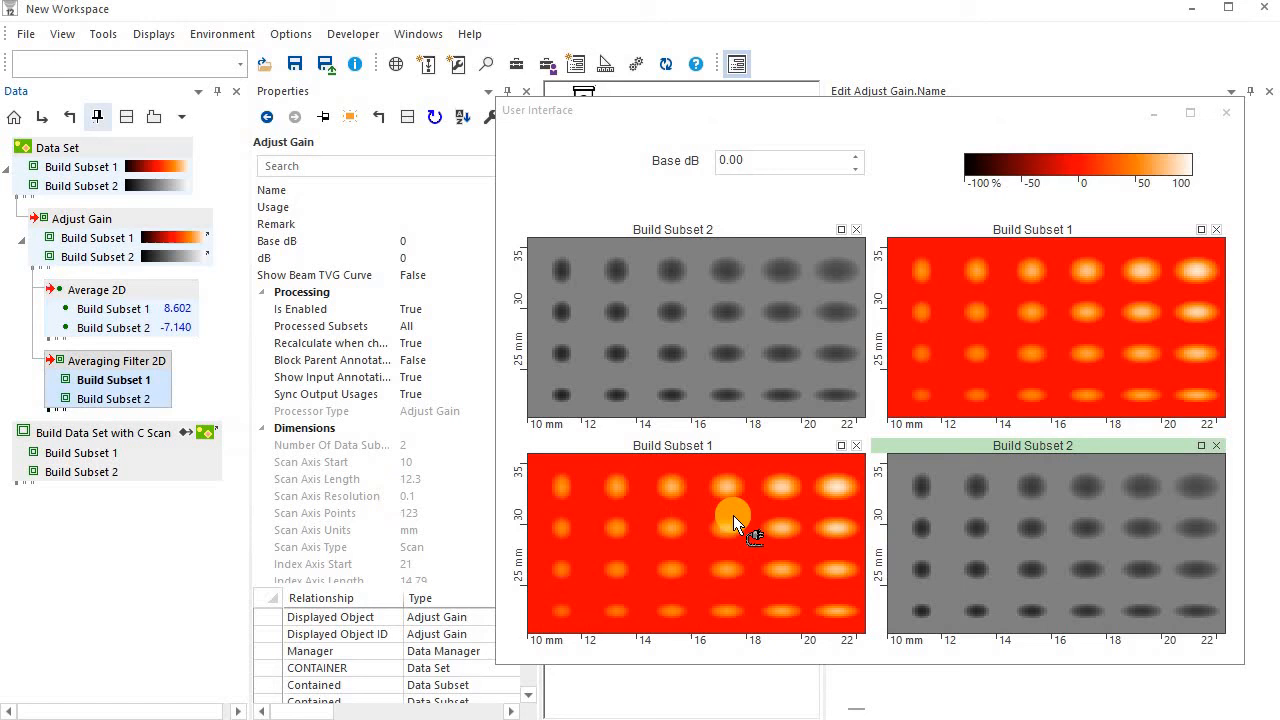
Step: Set the Averaging Filter 2D's length to 9 on both axes and show Adjust Gain's Build Subset 1 in the lower-left pane
click(147, 365)
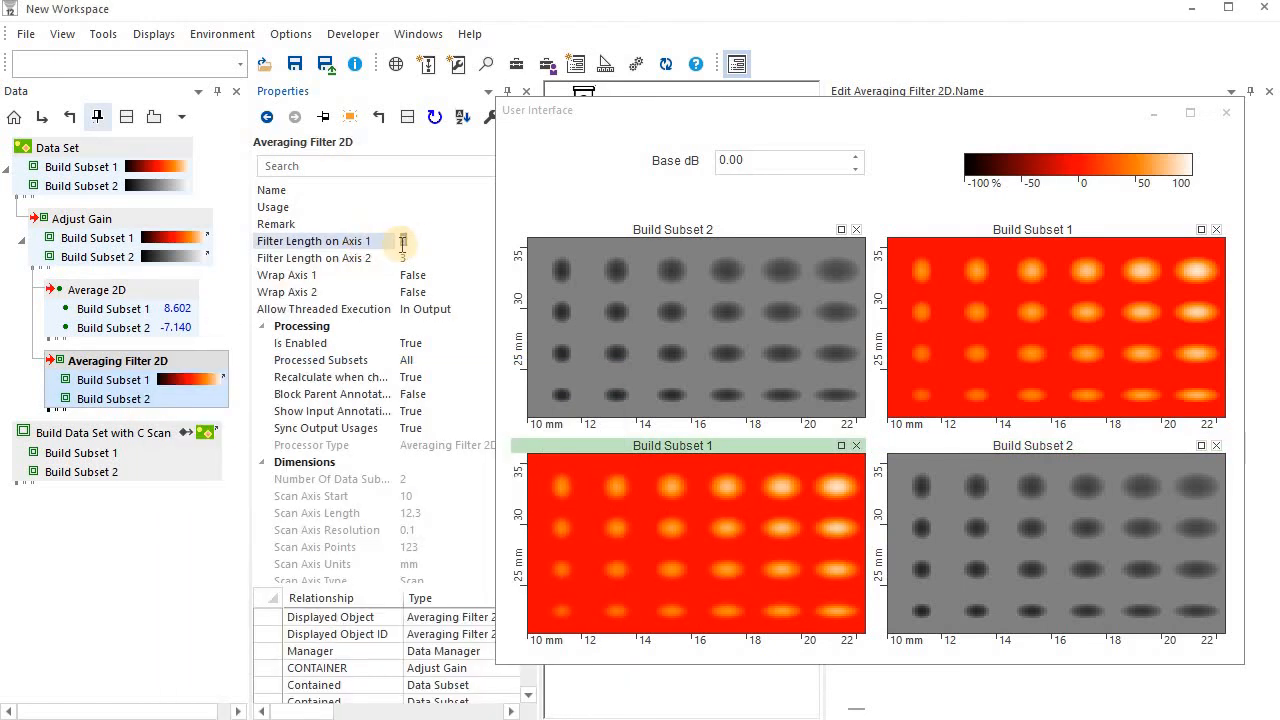
text(9)
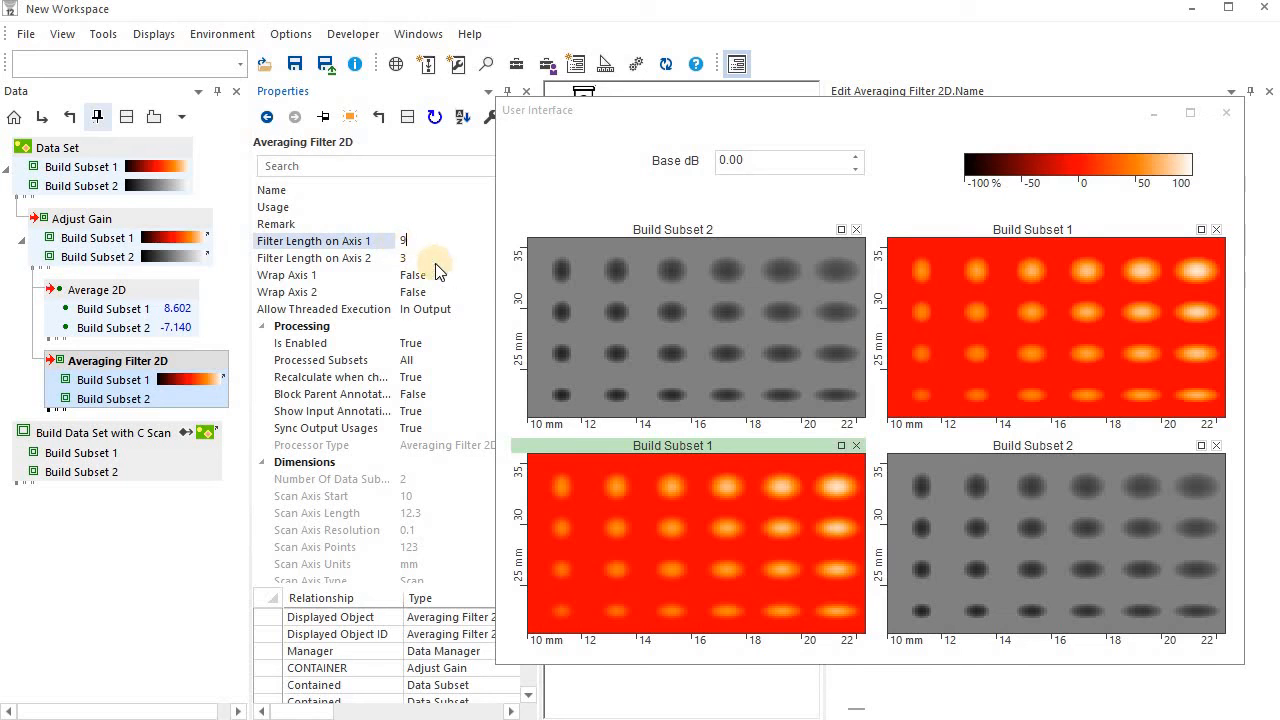
click(360, 260)
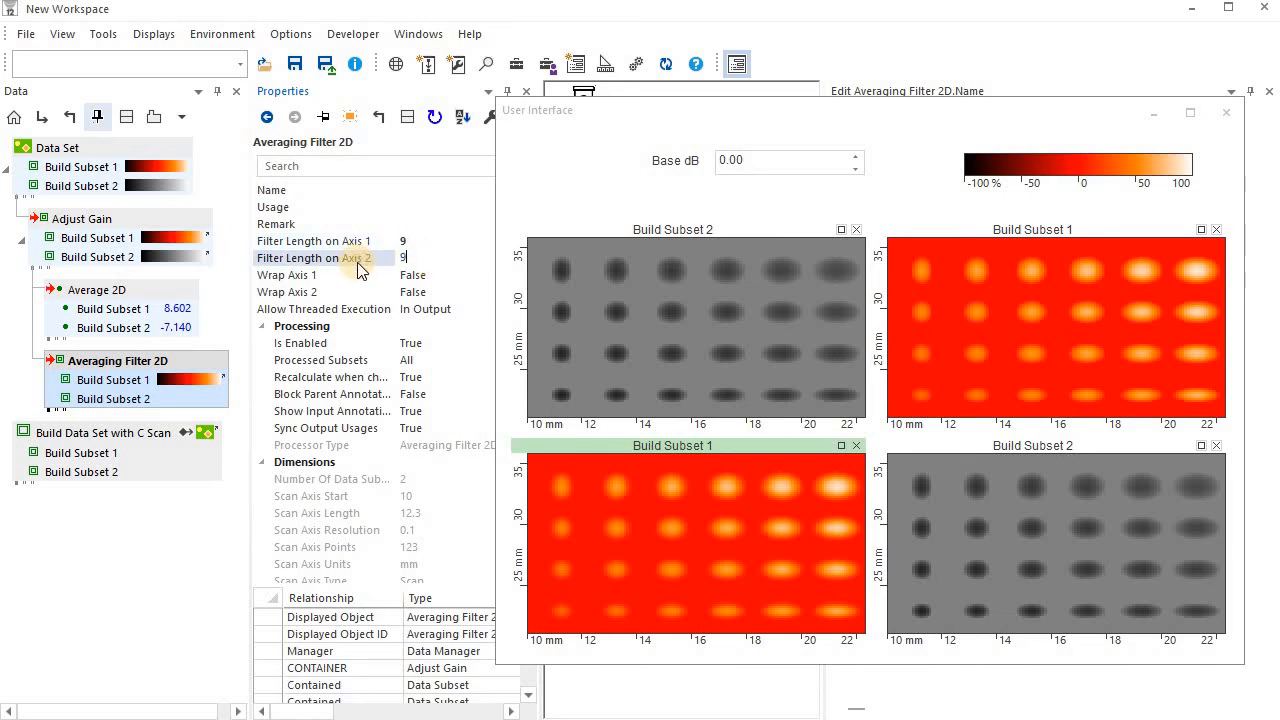
key(Return)
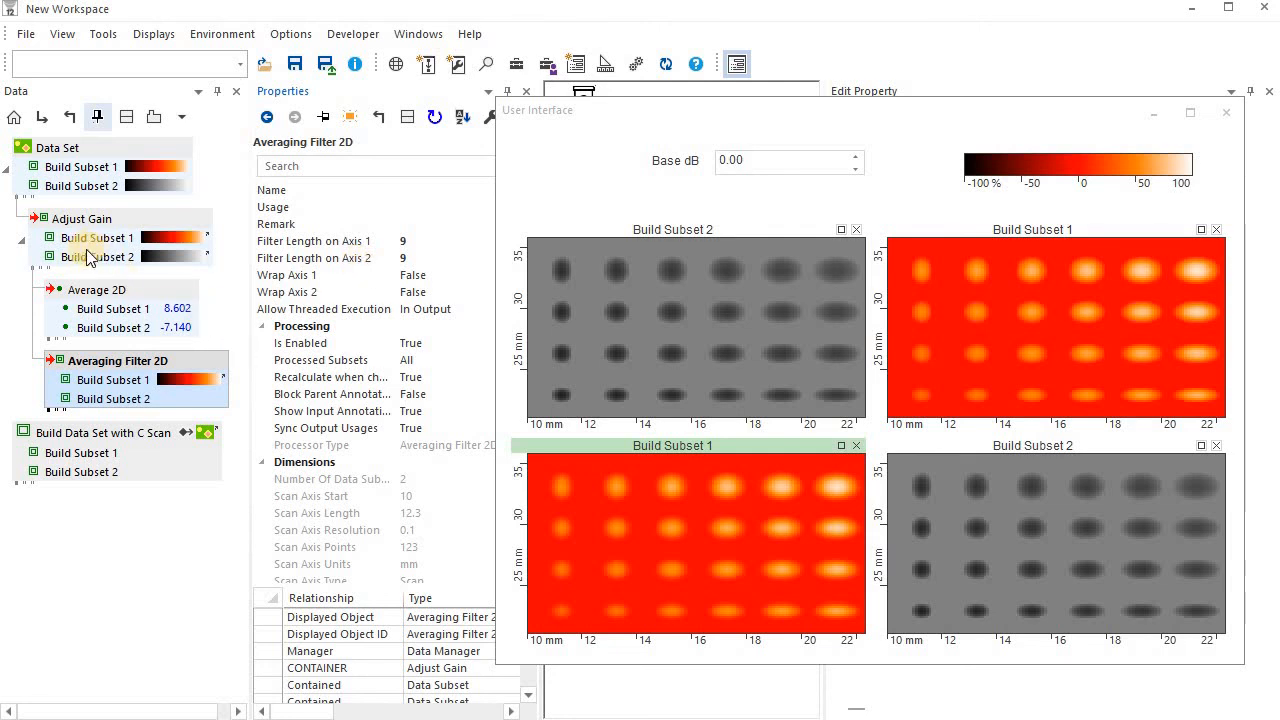
drag(84, 242, 652, 552)
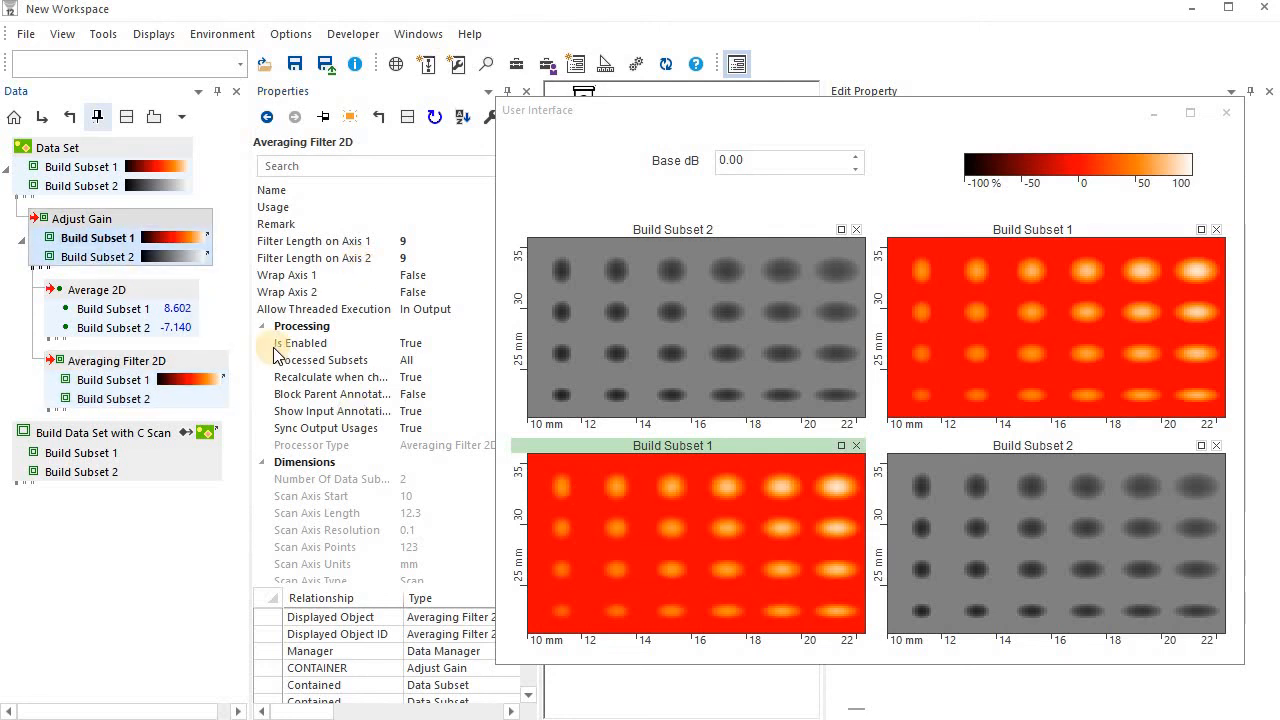
Step: Set both filter lengths to 21 and show the filter's Build Subset 1, followed by its Build Subset 2, in the lower-left pane
click(366, 244)
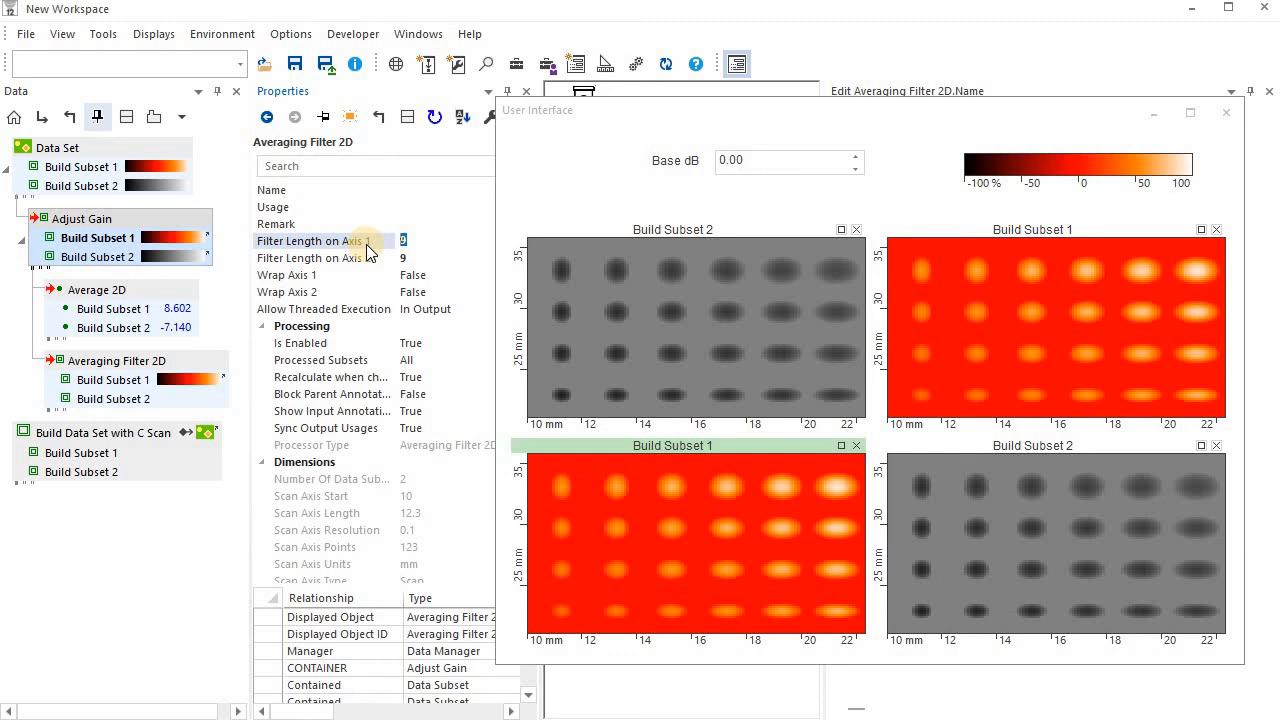
text(21)
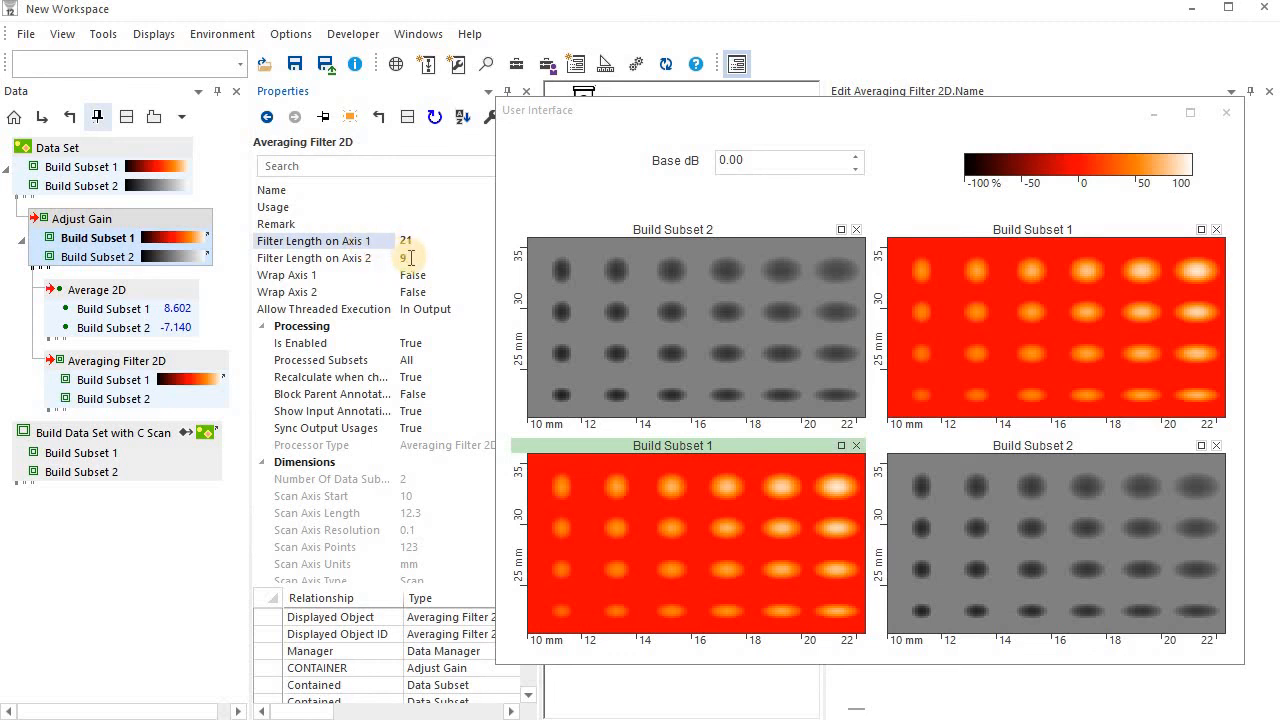
click(408, 258)
text(21)
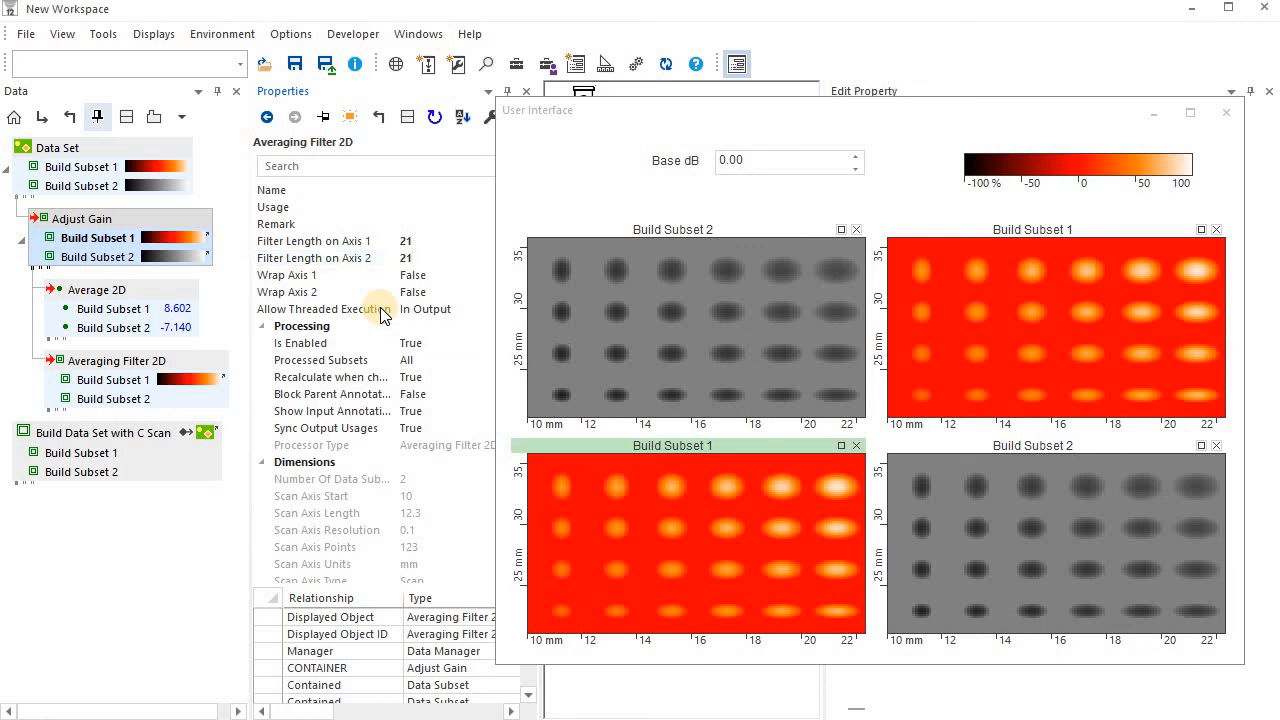
click(810, 620)
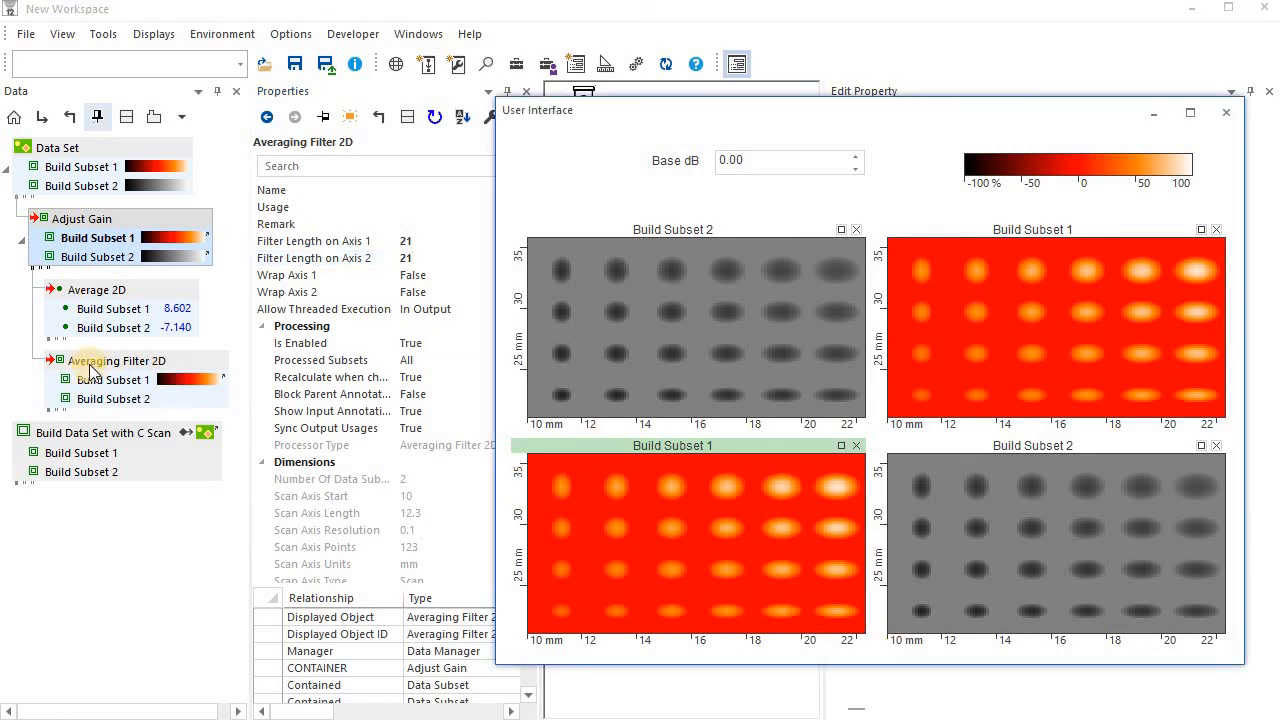
click(104, 390)
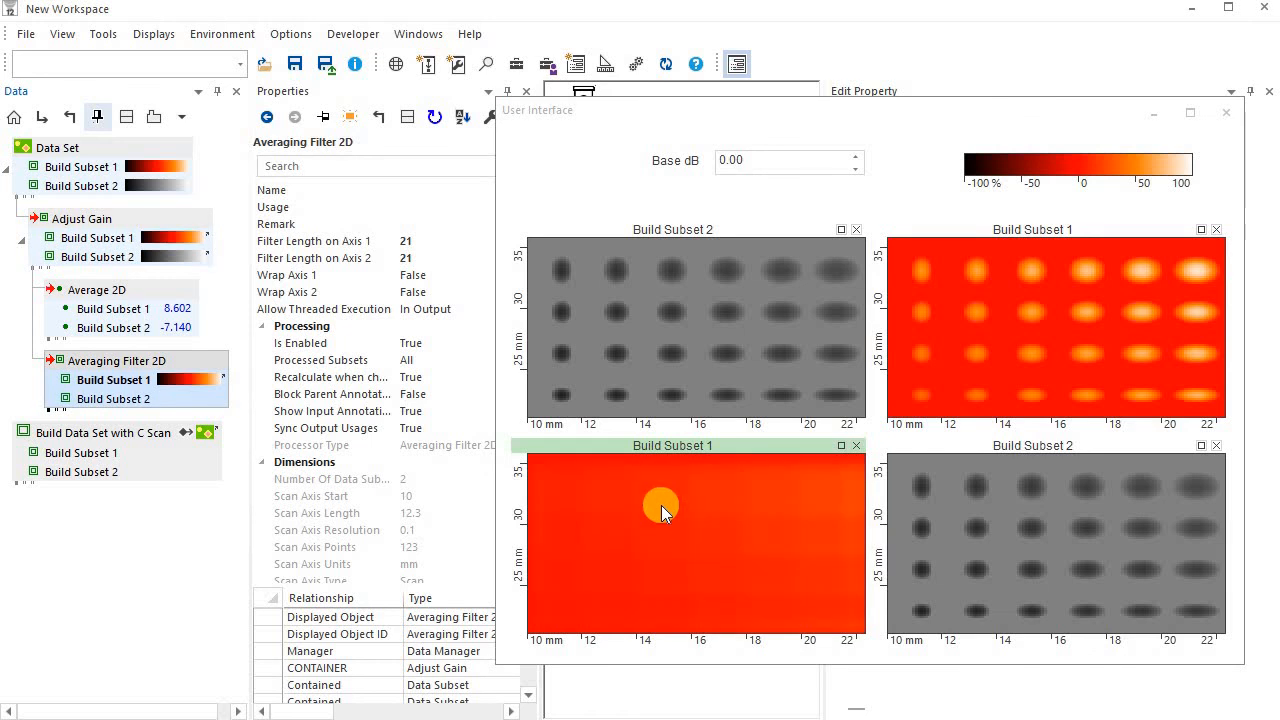
drag(632, 523, 652, 539)
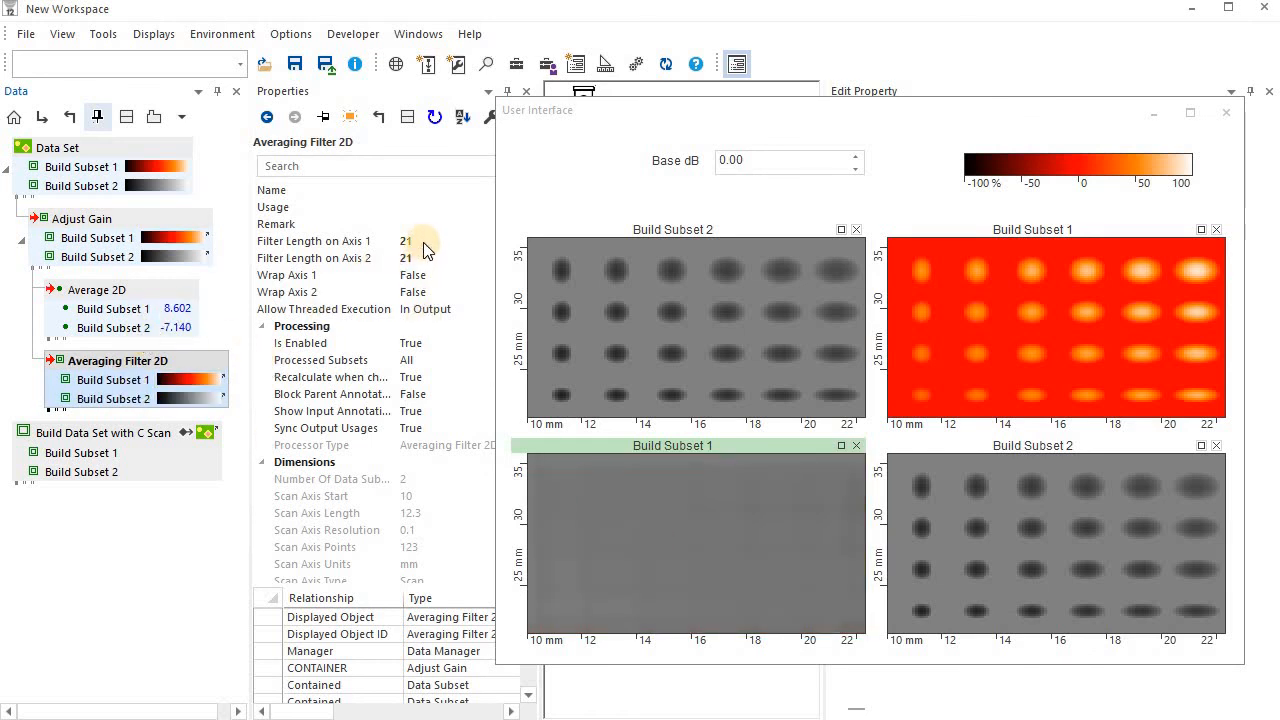
Step: Set the Averaging Filter 2D's filter length to 15 on both Axis 1 and Axis 2
mouse_move(128, 312)
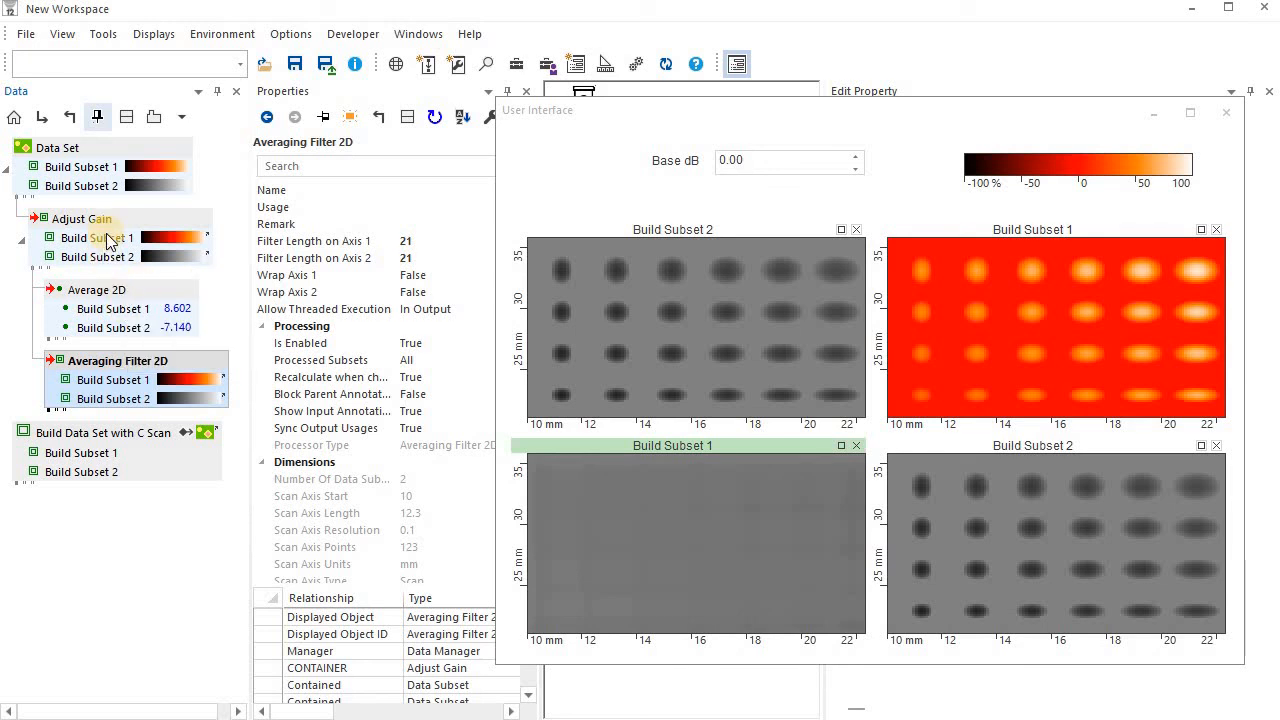
mouse_move(110, 241)
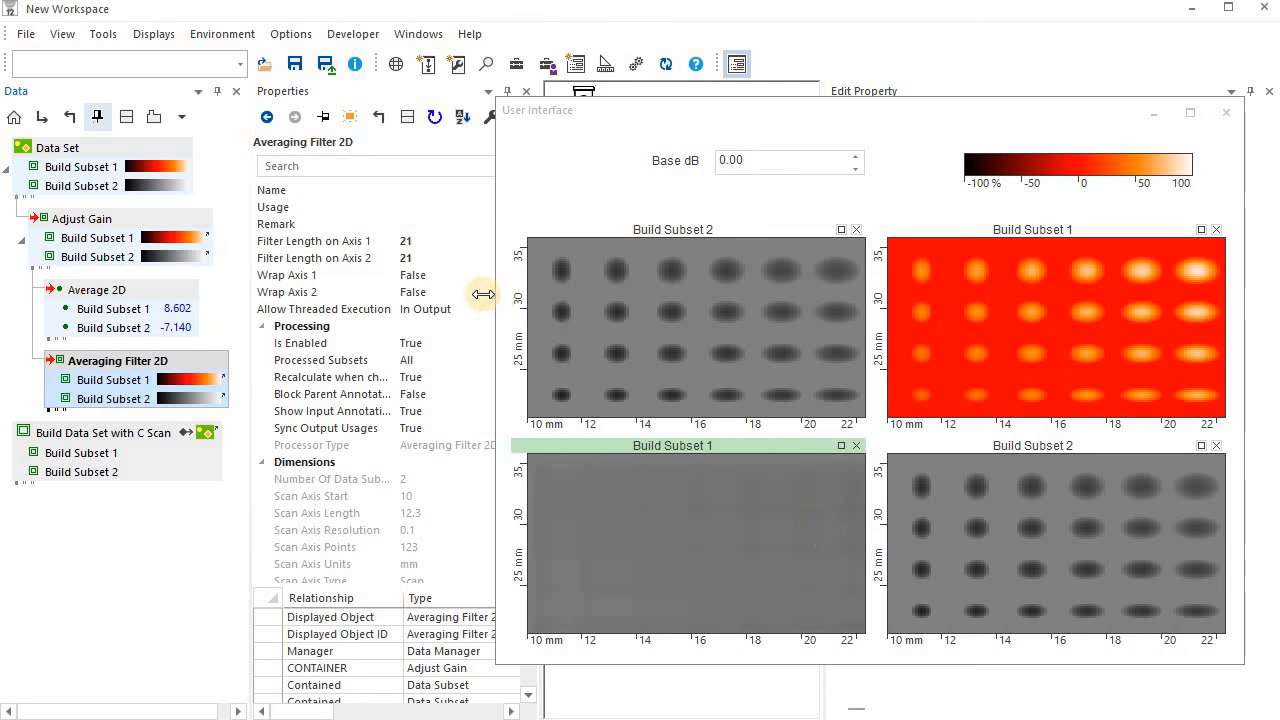
click(366, 256)
click(369, 243)
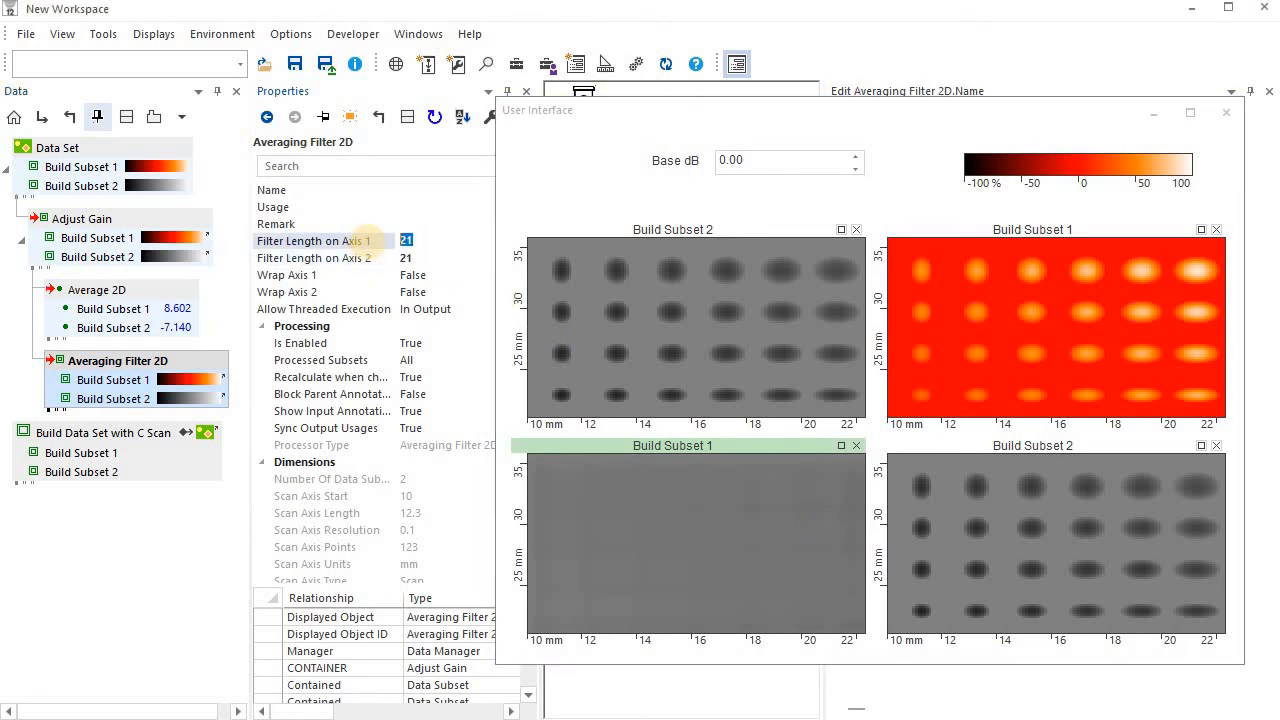
text(15)
click(351, 256)
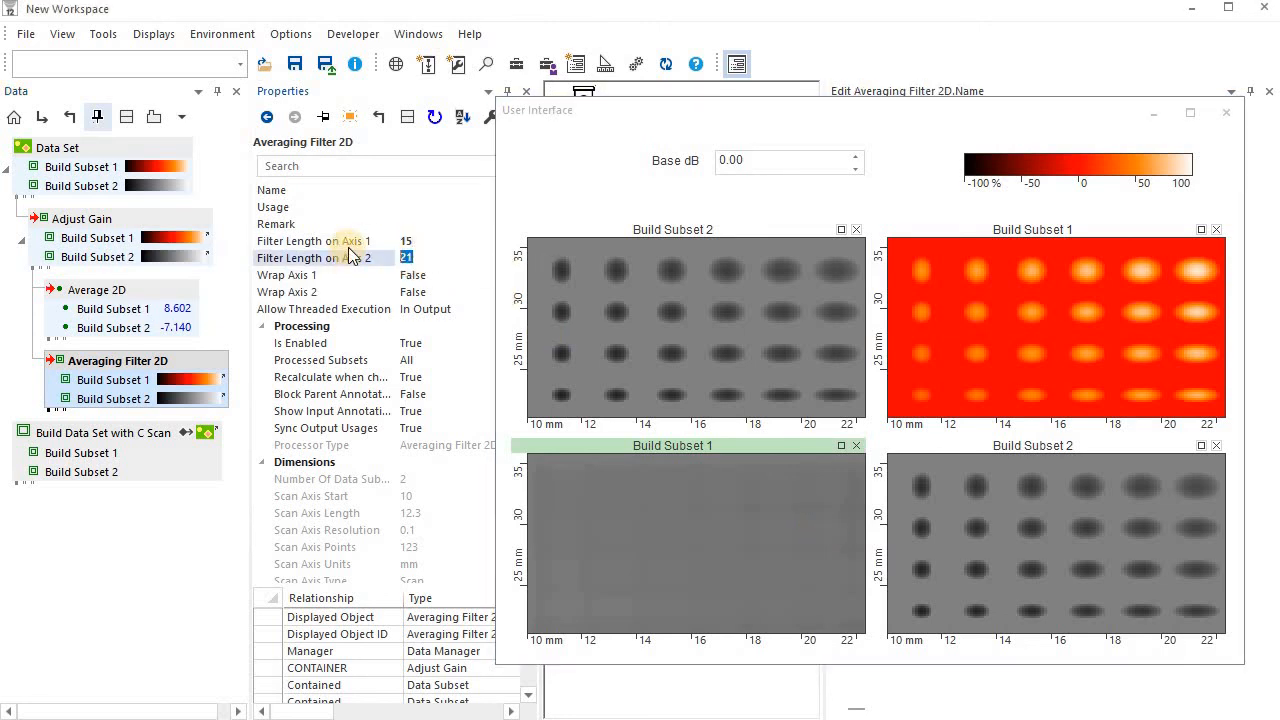
text(15)
key(Return)
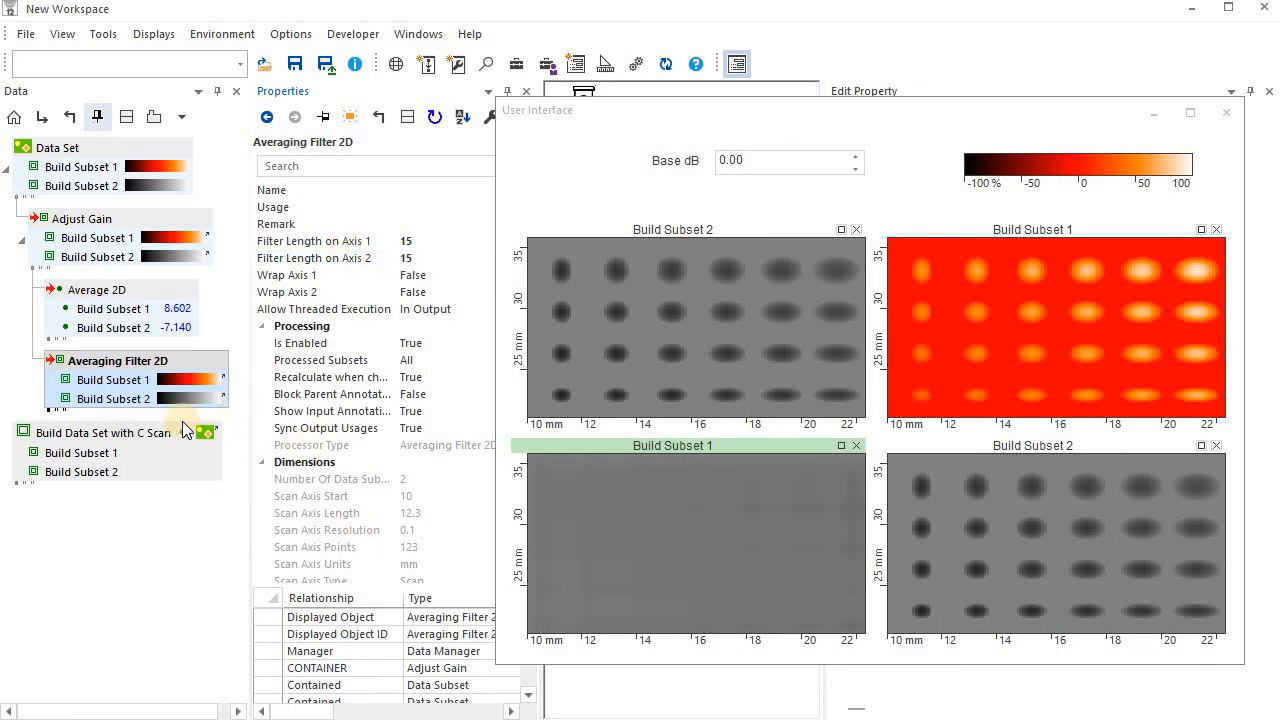
Step: Show the Averaging Filter 2D outputs in the lower viewer panes, Build Subset 1 in the left and Build Subset 2 in the right
drag(648, 510, 670, 535)
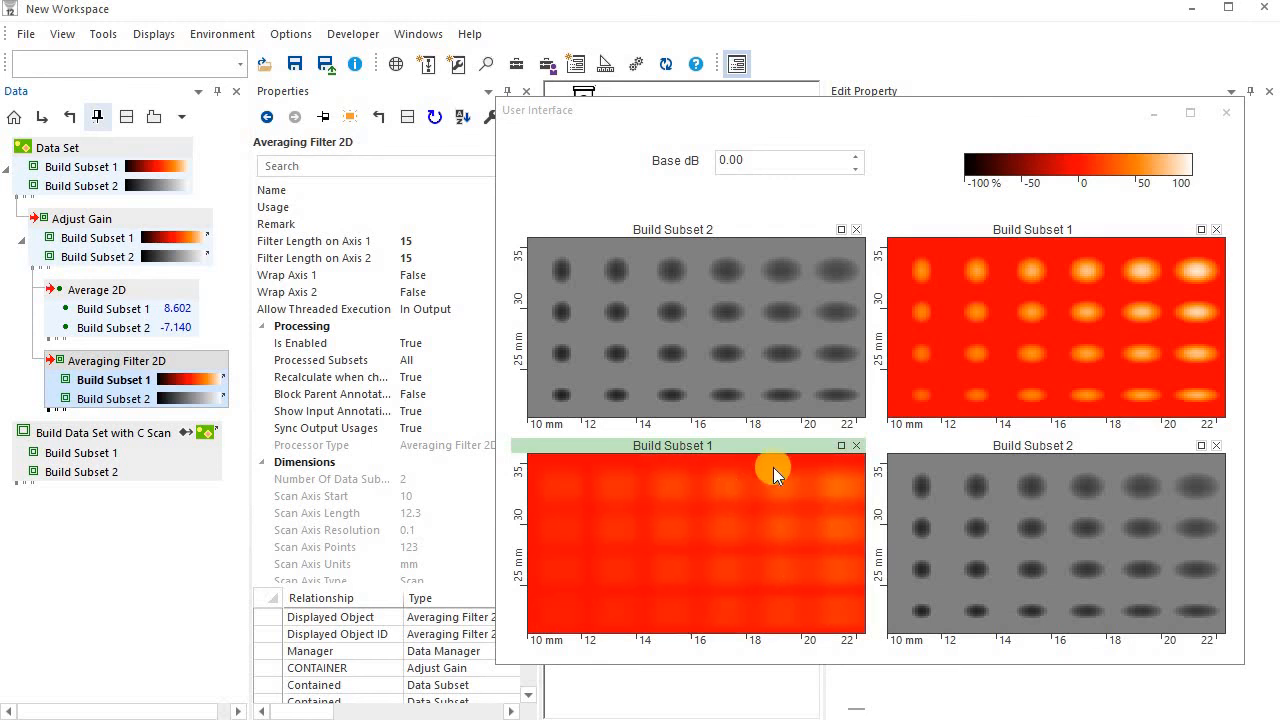
click(1042, 525)
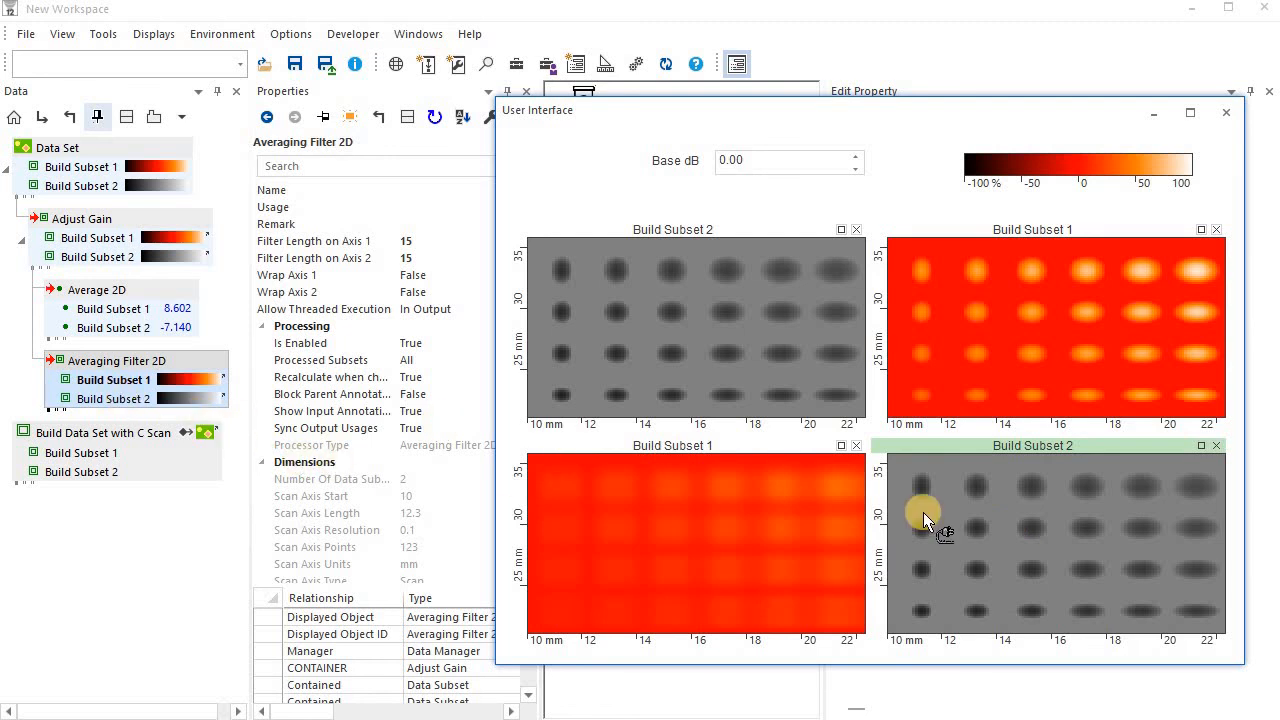
drag(923, 512, 990, 524)
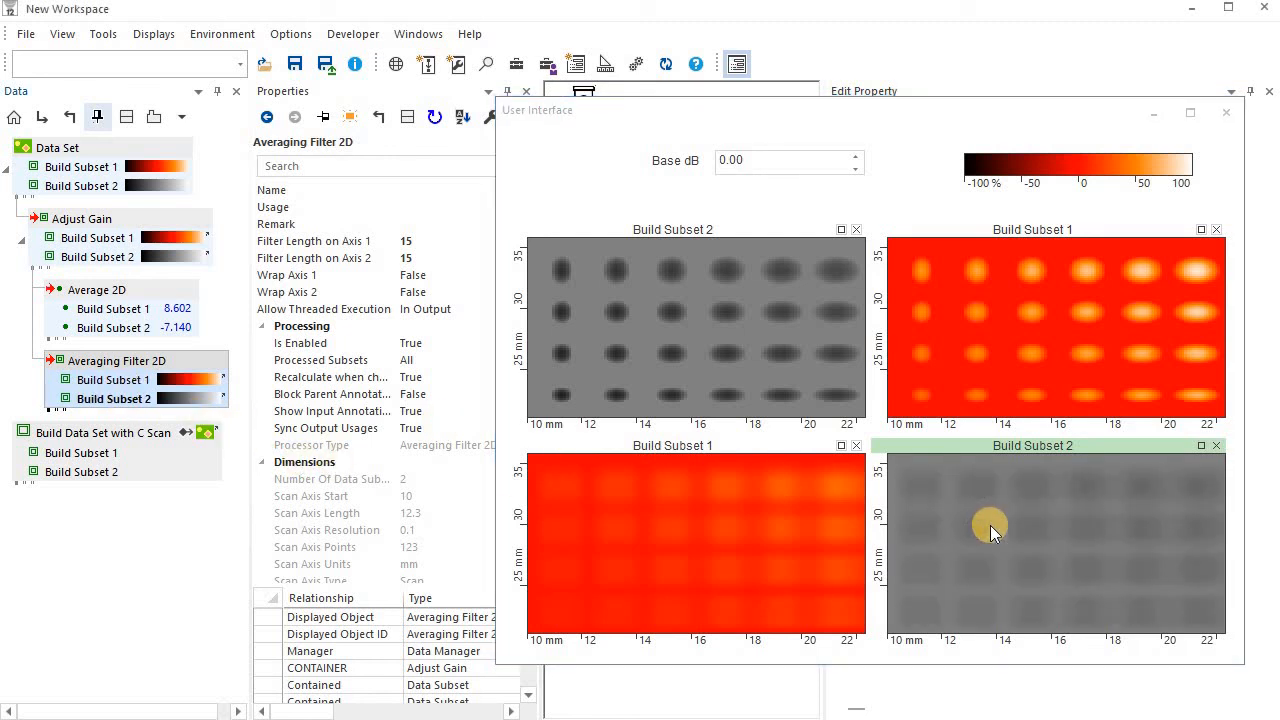